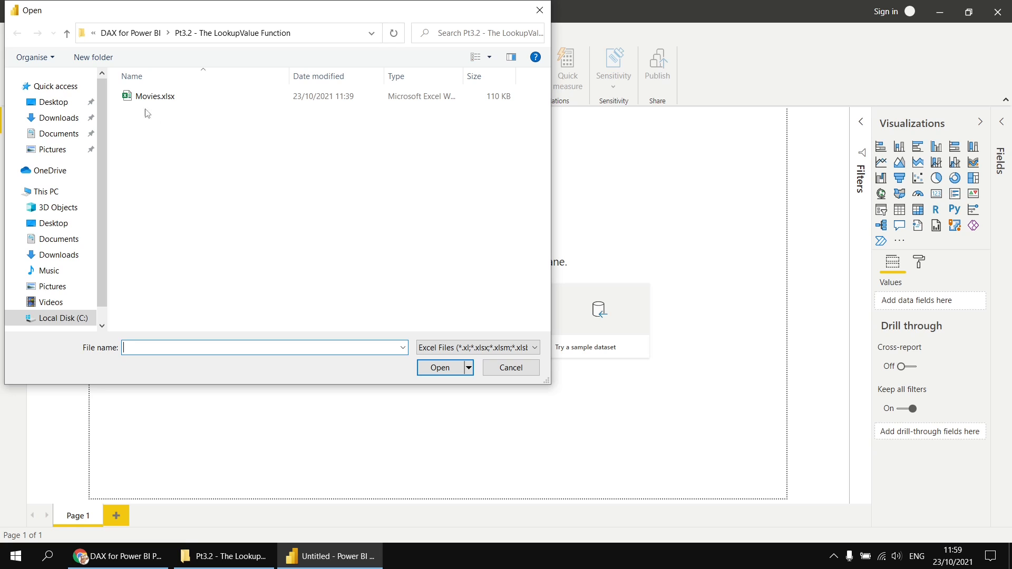
Load the Country, Director, Film and Region tables from the Movies.xlsx workbook.
{"action": "double_click", "coordinate": [140, 101]}
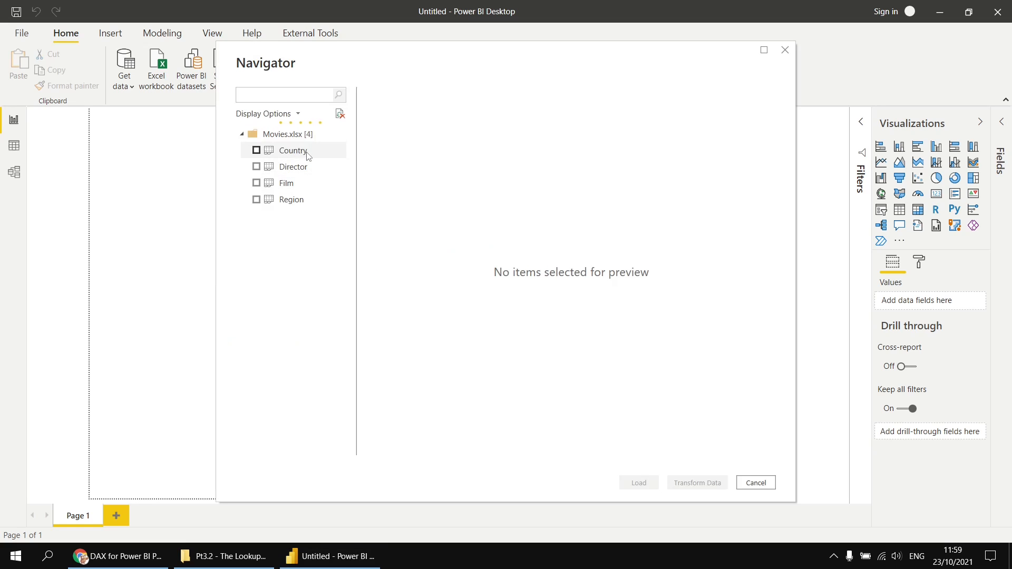
{"action": "left_click", "coordinate": [310, 154]}
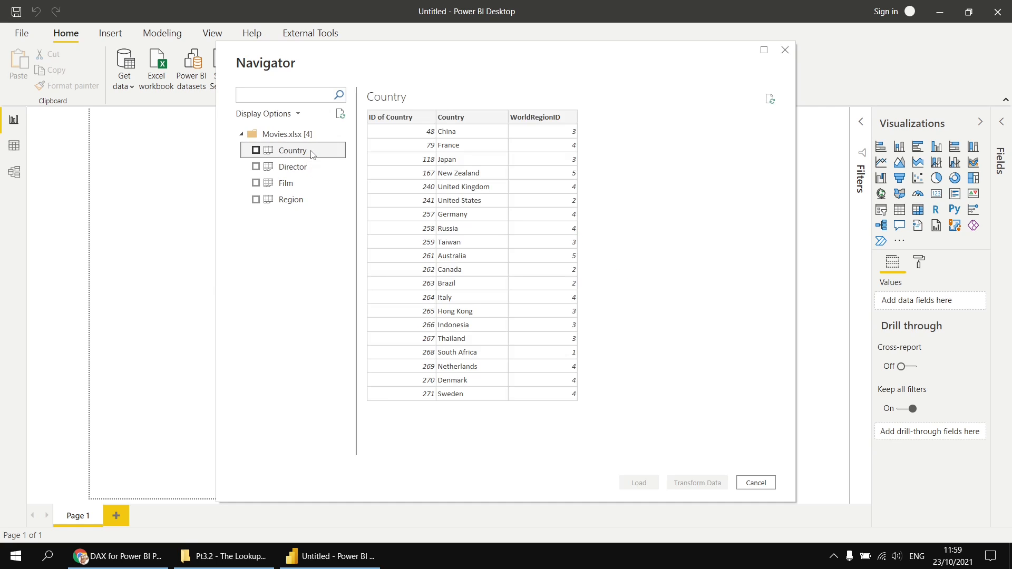
{"action": "left_click", "coordinate": [313, 206], "text": "shift"}
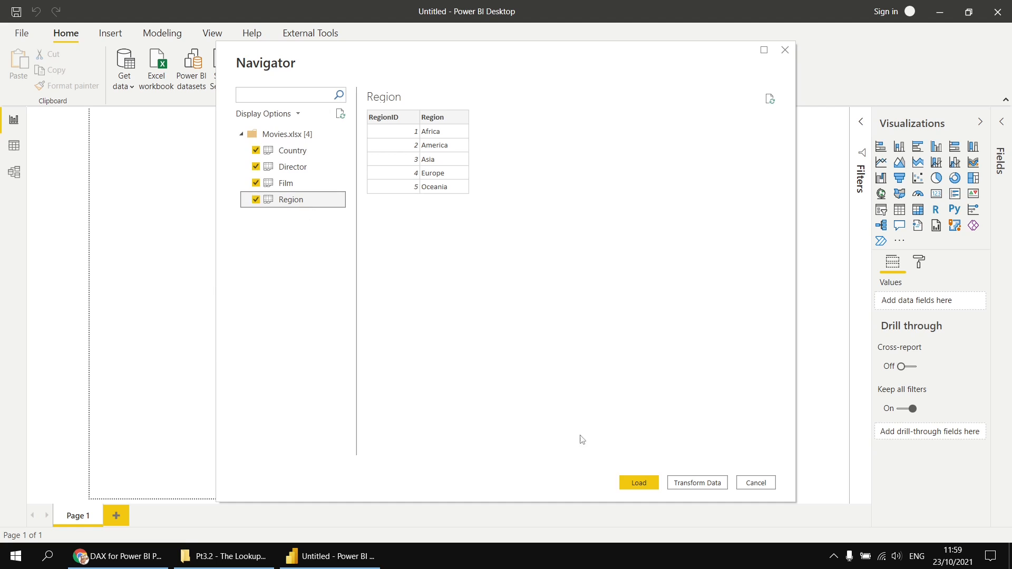
{"action": "left_click", "coordinate": [639, 483]}
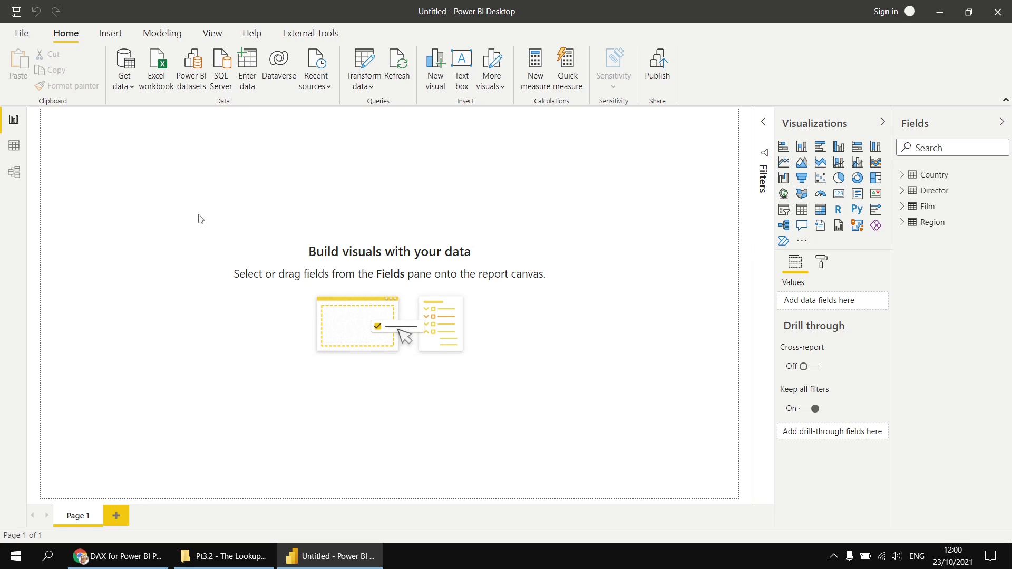
Examine how the CountryID values in Film lead to country names in Country and, through WorldRegionID, to region names in Region.
{"action": "left_click", "coordinate": [14, 149]}
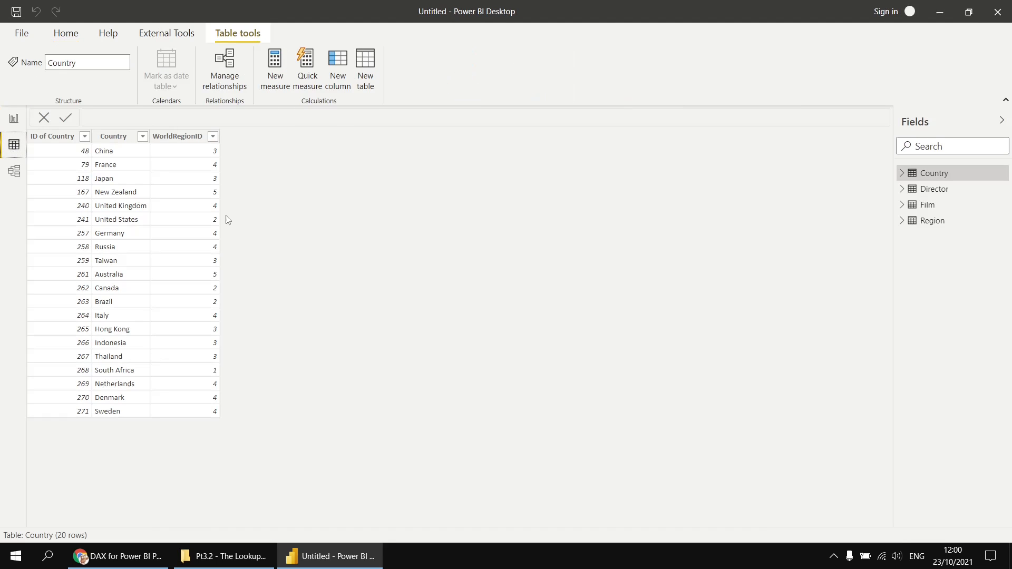
{"action": "left_click", "coordinate": [929, 205]}
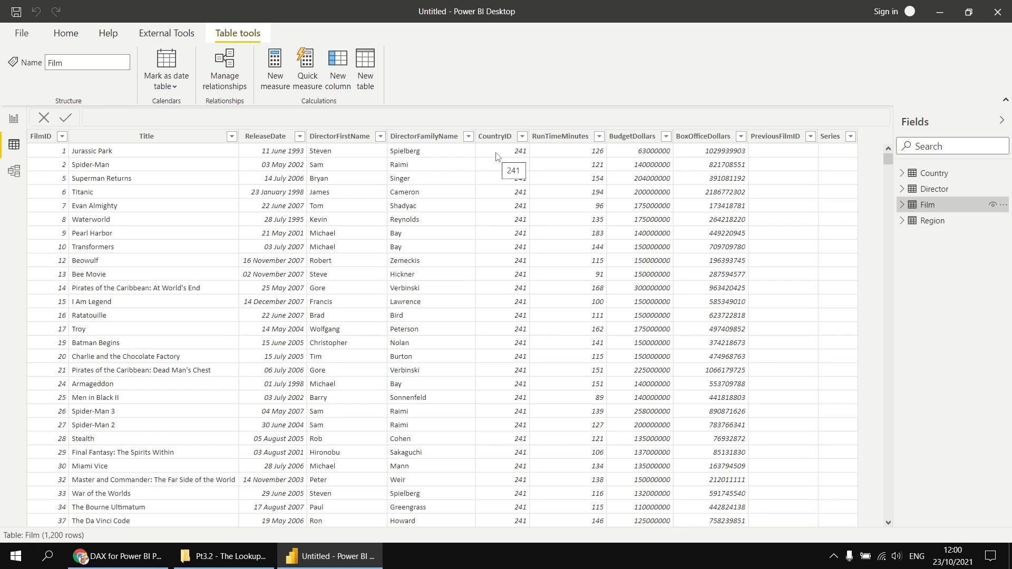
{"action": "left_click", "coordinate": [948, 181]}
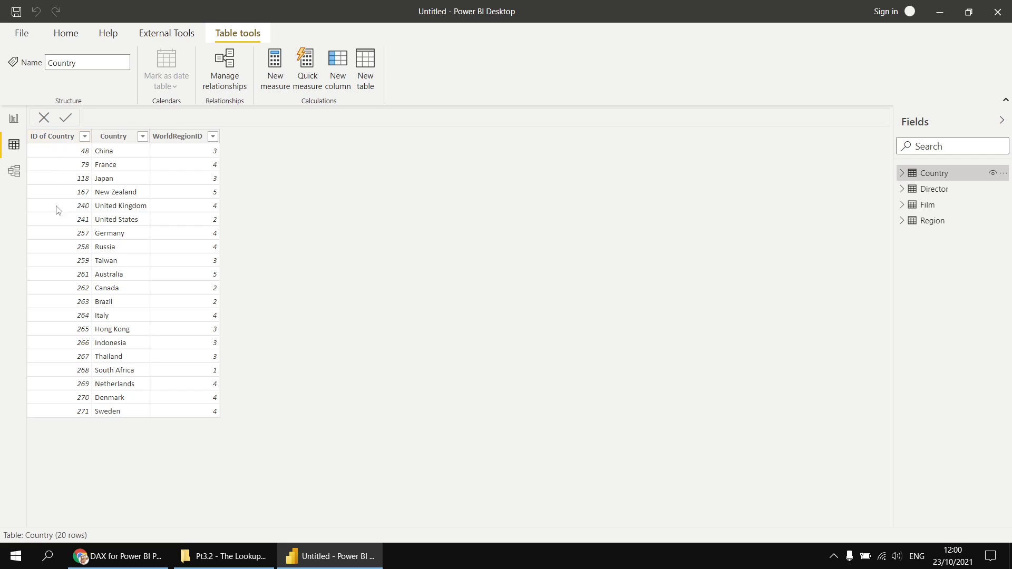
{"action": "left_click", "coordinate": [59, 224]}
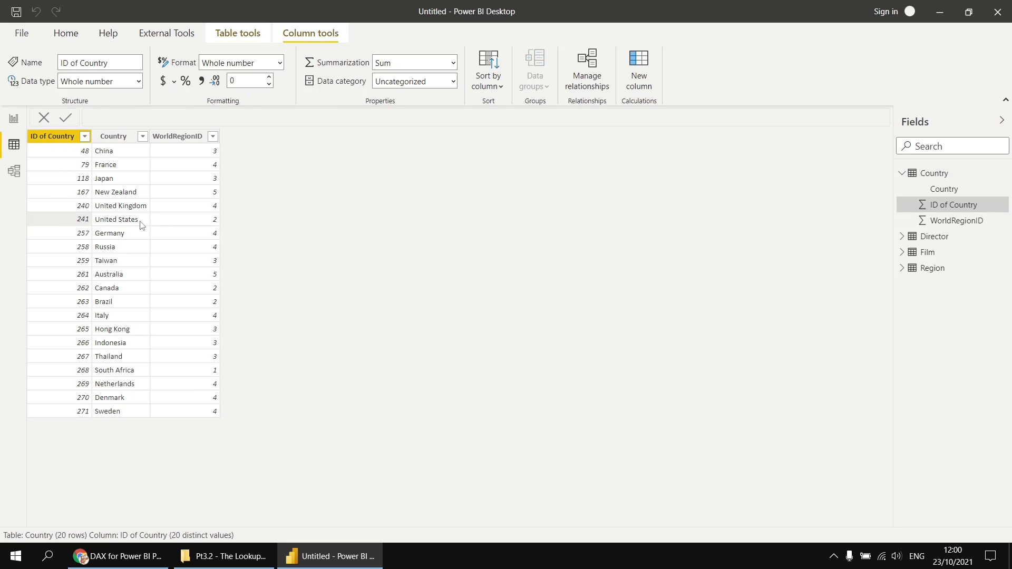
{"action": "left_click", "coordinate": [141, 225]}
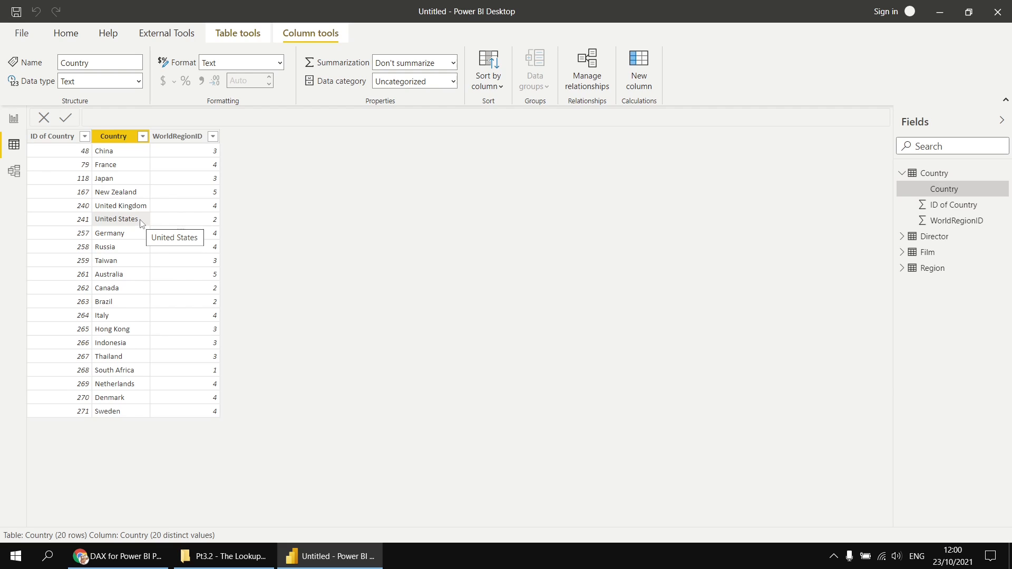
{"action": "left_click", "coordinate": [196, 225]}
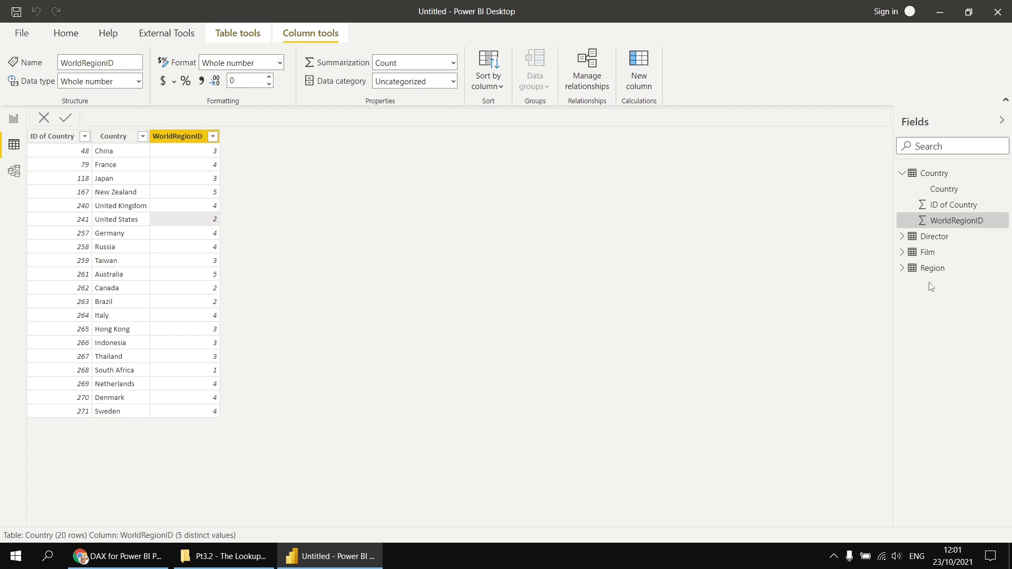
{"action": "left_click", "coordinate": [933, 269]}
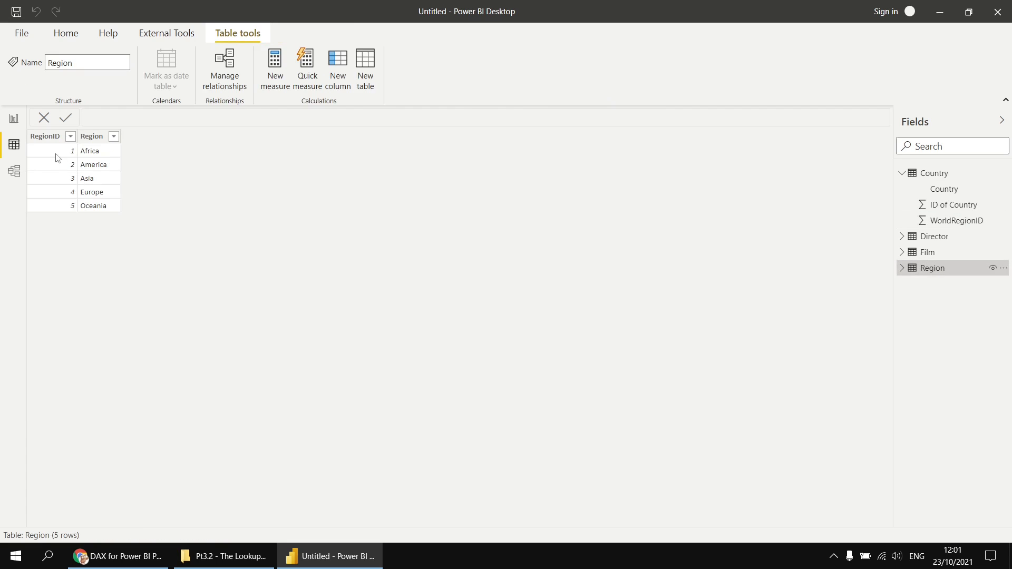
{"action": "left_click", "coordinate": [57, 169]}
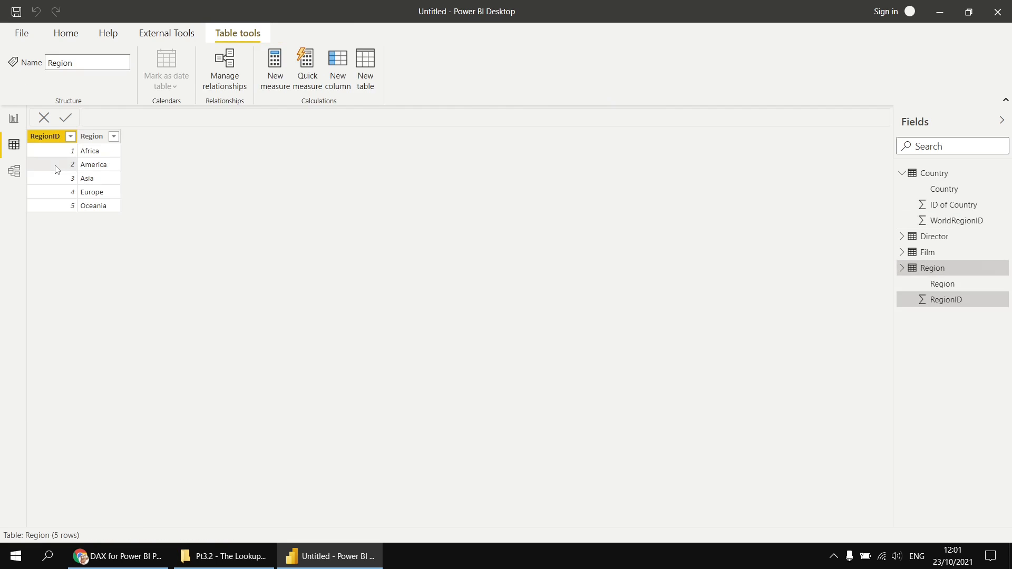
{"action": "left_click", "coordinate": [114, 170]}
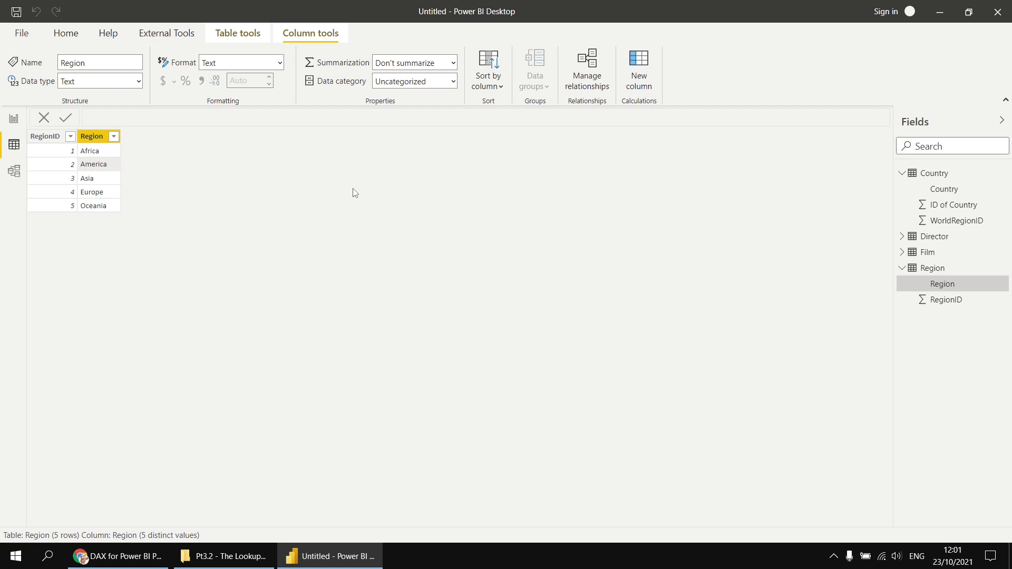
Compare the CountryID field of Film with the ID of Country field of Country in the model diagram.
{"action": "left_click", "coordinate": [15, 172]}
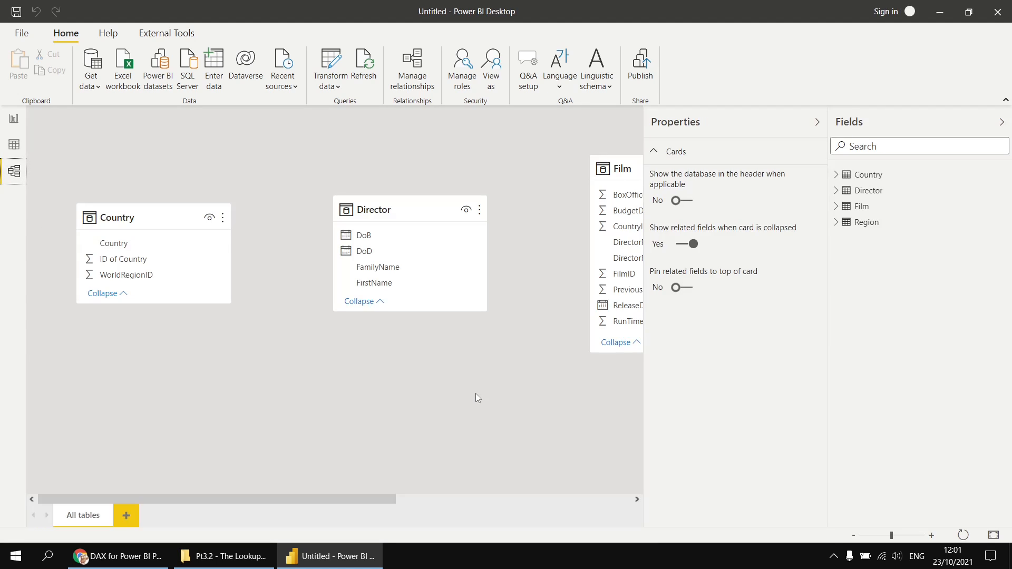
{"action": "left_click", "coordinate": [817, 123]}
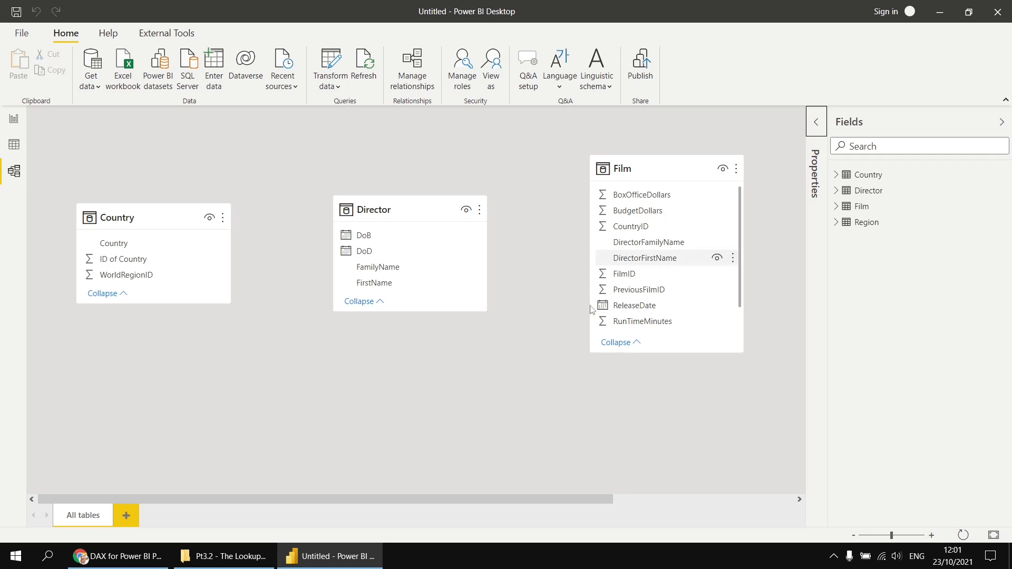
{"action": "left_click", "coordinate": [653, 226]}
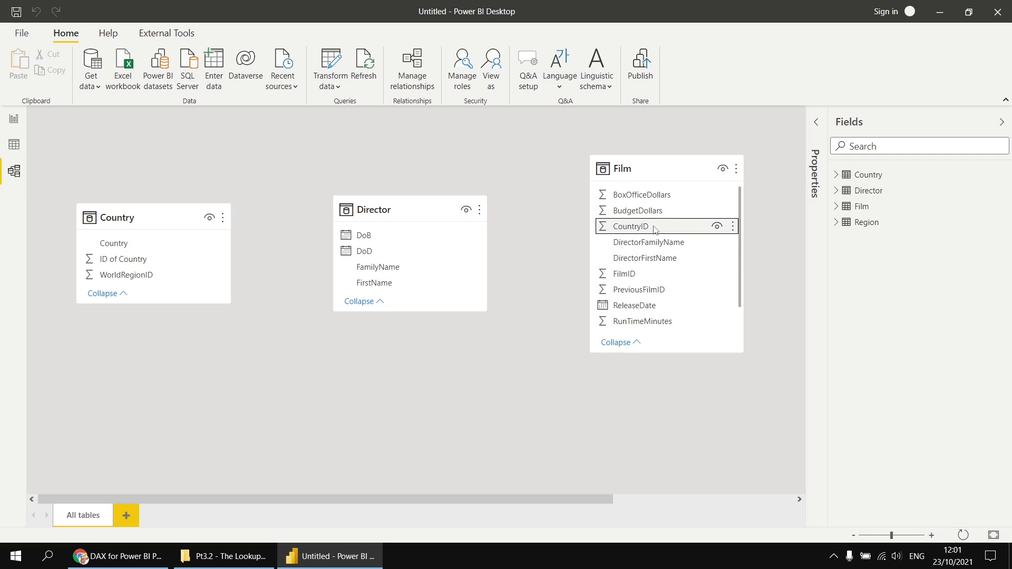
{"action": "left_click", "coordinate": [157, 261]}
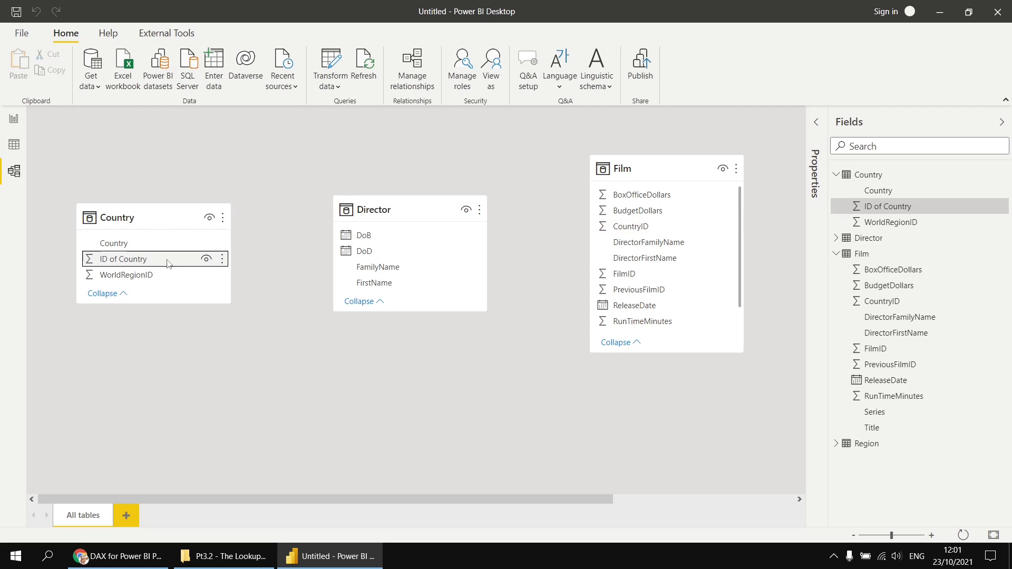
{"action": "left_click", "coordinate": [656, 228]}
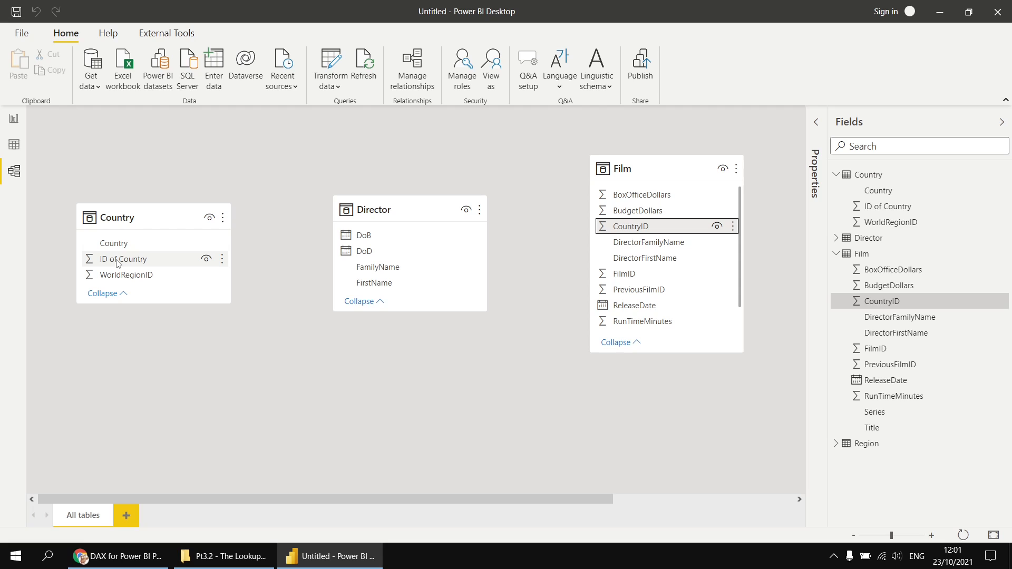
Rearrange the model diagram with Country directly beside Film and Director below Country.
{"action": "left_click_drag", "start_coordinate": [398, 210], "coordinate": [401, 325]}
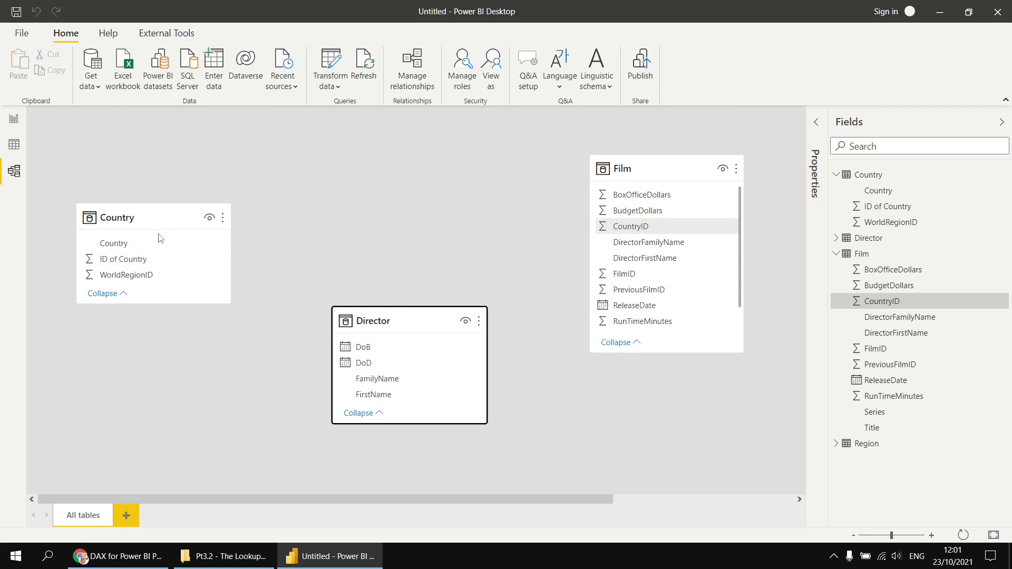
{"action": "left_click_drag", "start_coordinate": [182, 217], "coordinate": [412, 160]}
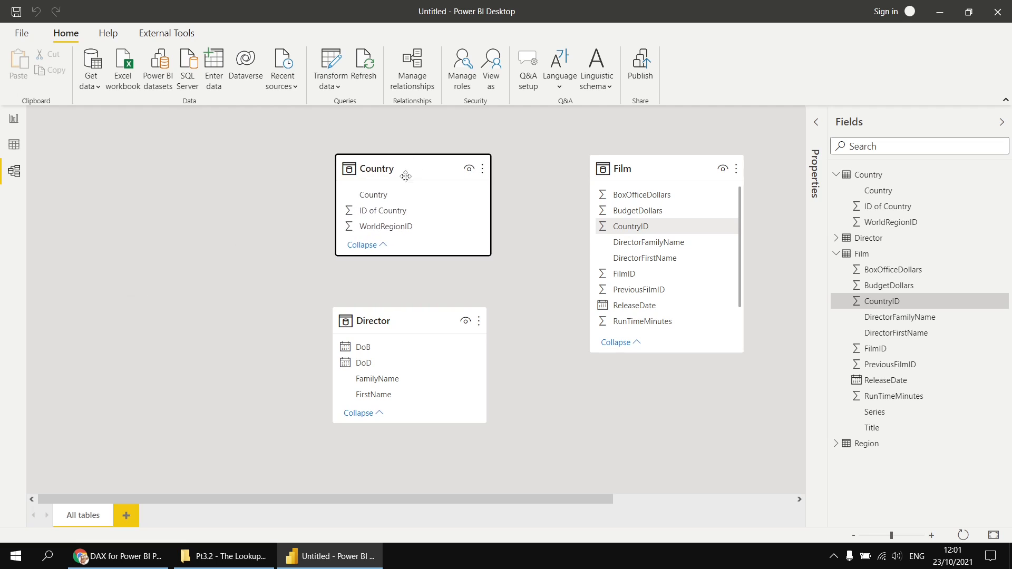
Create a relationship from ID of Country in Country to CountryID in Film, and delete it again.
{"action": "left_click", "coordinate": [370, 217]}
{"action": "left_click_drag", "start_coordinate": [370, 216], "coordinate": [652, 231]}
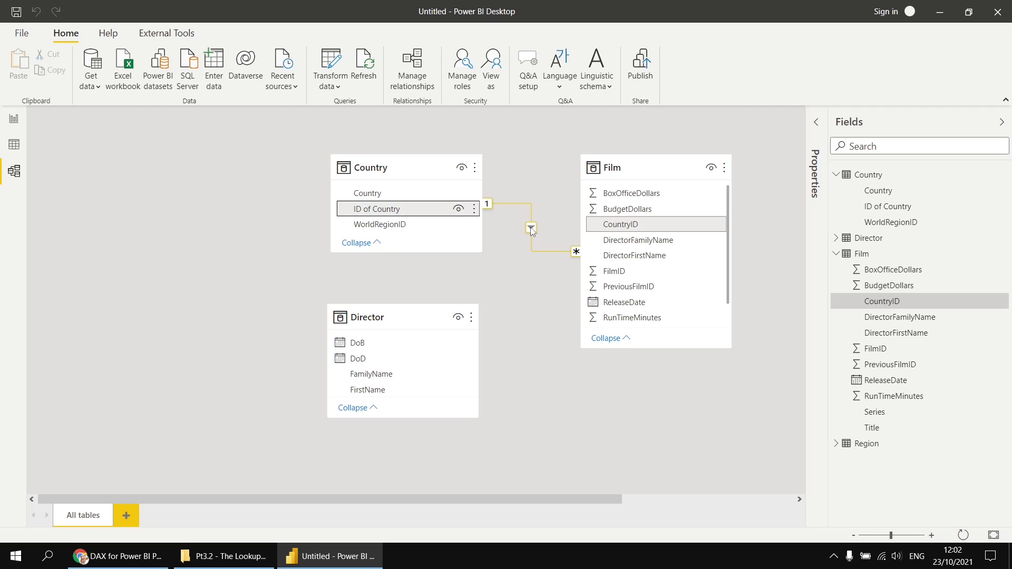
{"action": "right_click", "coordinate": [531, 227]}
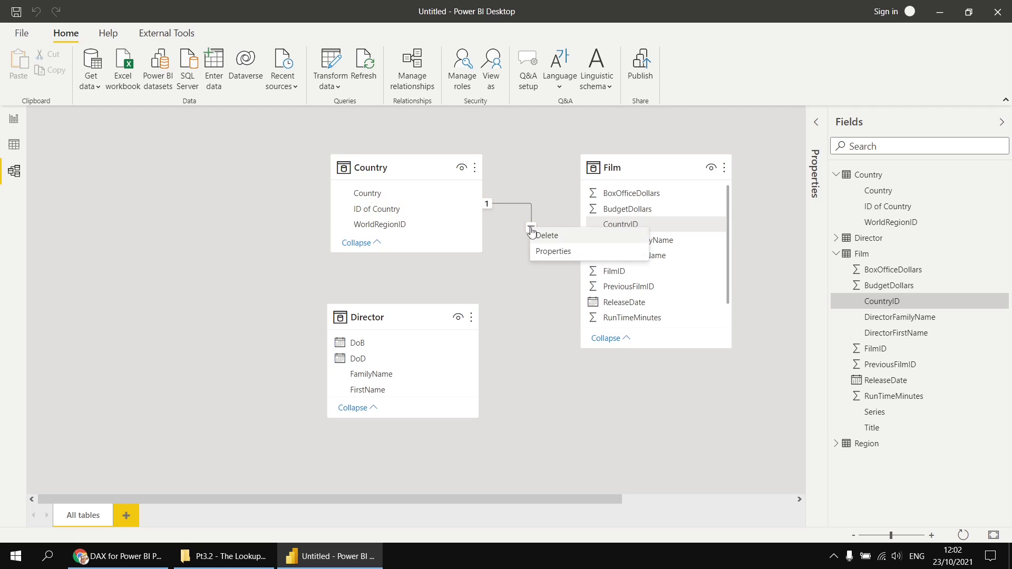
{"action": "left_click", "coordinate": [555, 238]}
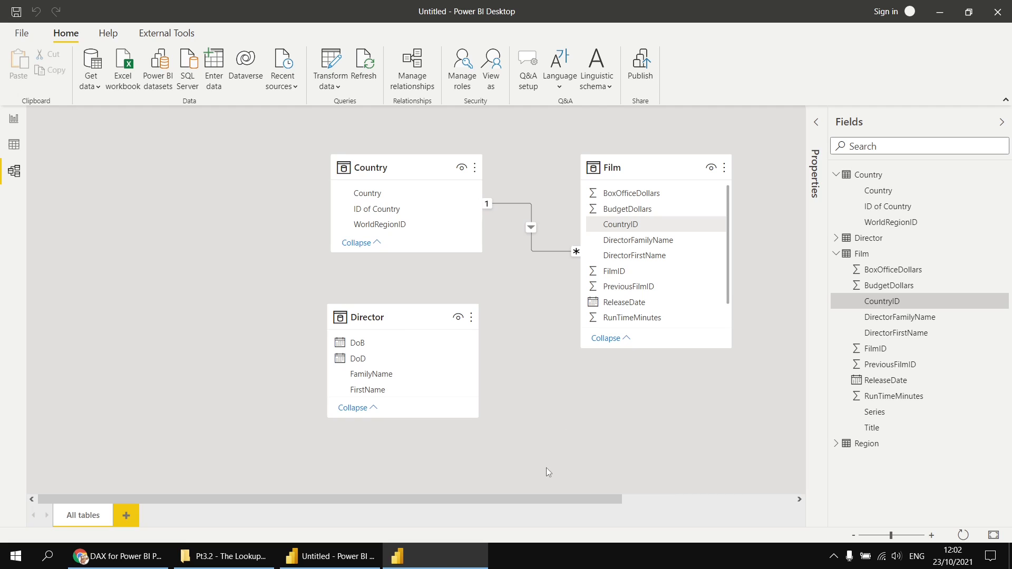
{"action": "left_click", "coordinate": [511, 313]}
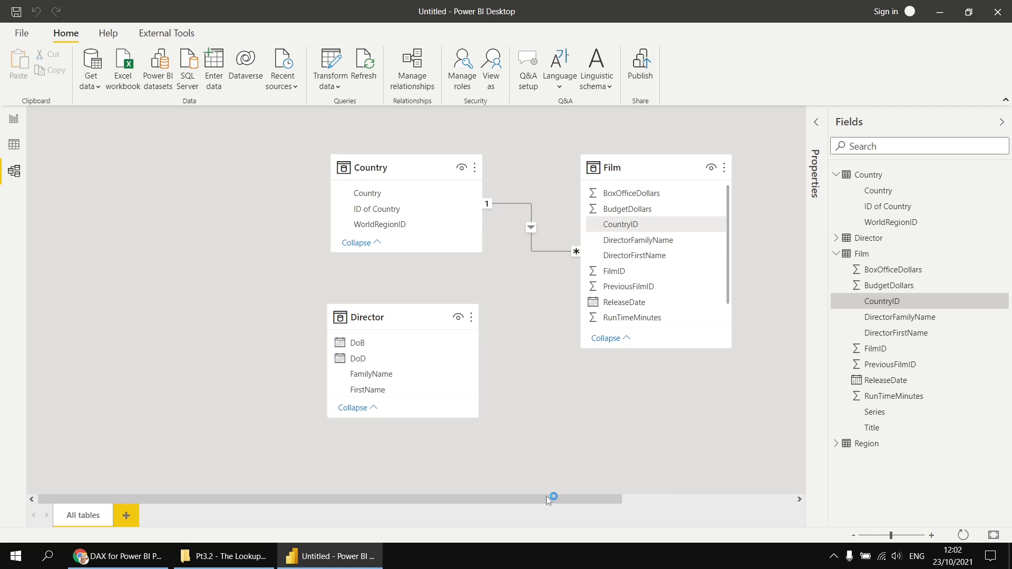
Move the Region table next to Country, on the side away from Film, and select the Film table.
{"action": "left_click_drag", "start_coordinate": [547, 500], "coordinate": [730, 499]}
{"action": "left_click_drag", "start_coordinate": [681, 230], "coordinate": [169, 163]}
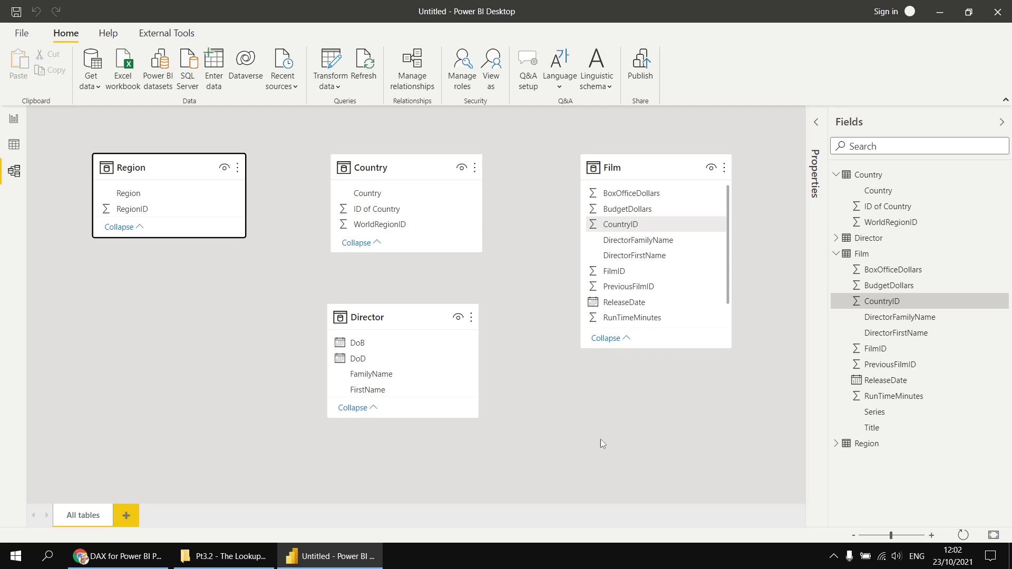
{"action": "left_click", "coordinate": [638, 167]}
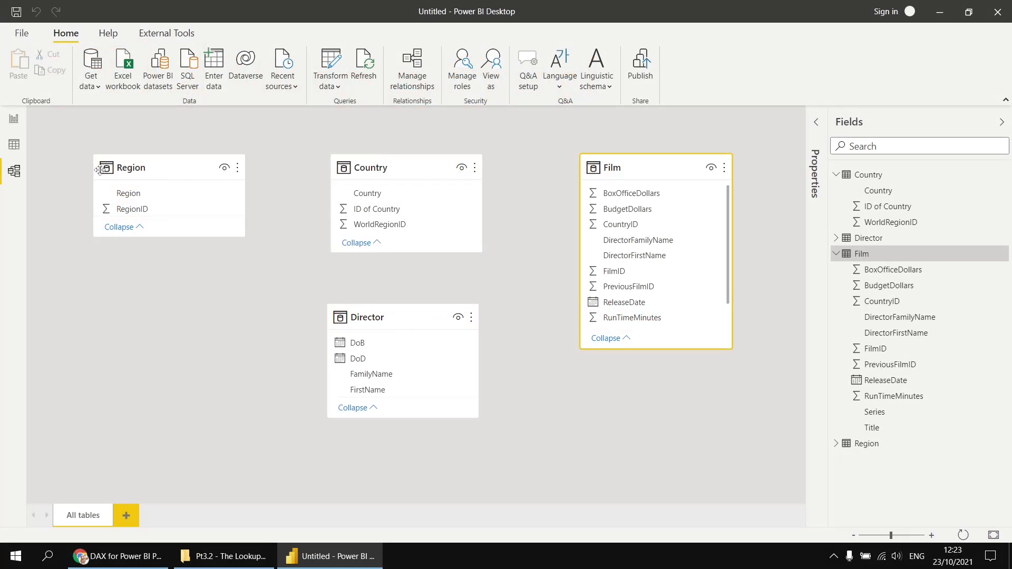
Add a calculated column named Country name to the Film table, with the formula text enlarged.
{"action": "left_click", "coordinate": [13, 144]}
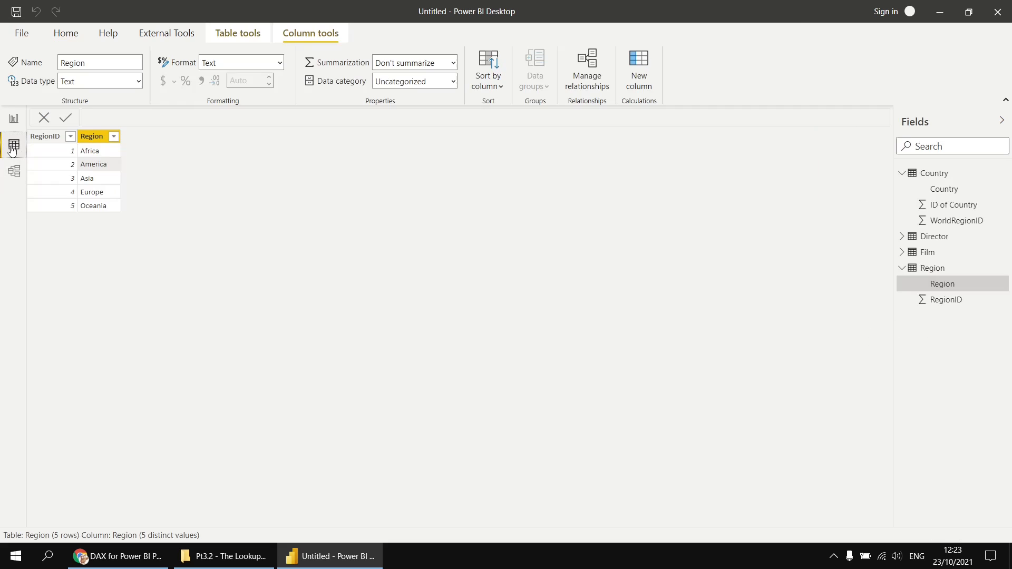
{"action": "left_click", "coordinate": [929, 253]}
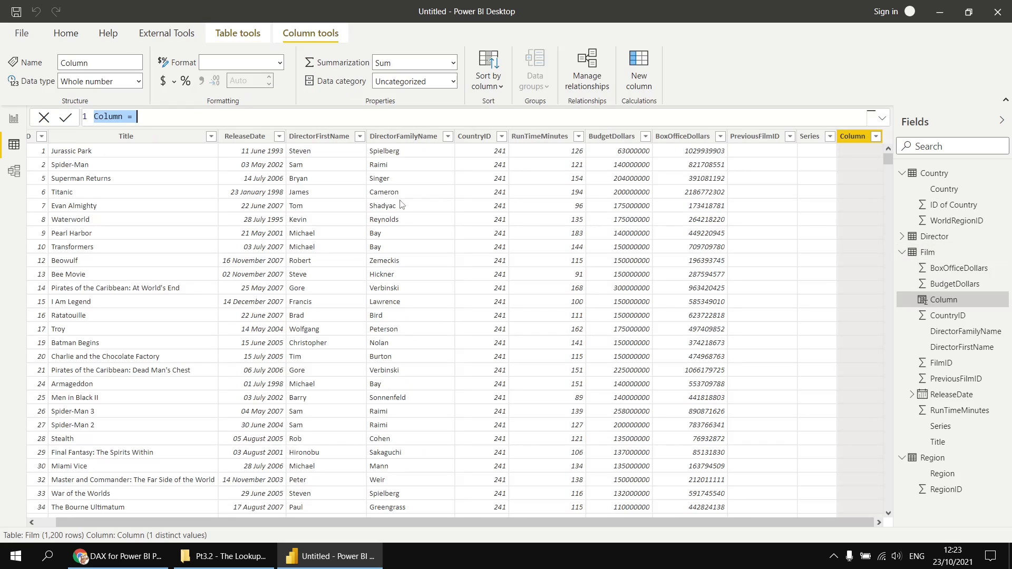
{"action": "scroll", "coordinate": [263, 120], "scroll_direction": "up", "scroll_amount": 3}
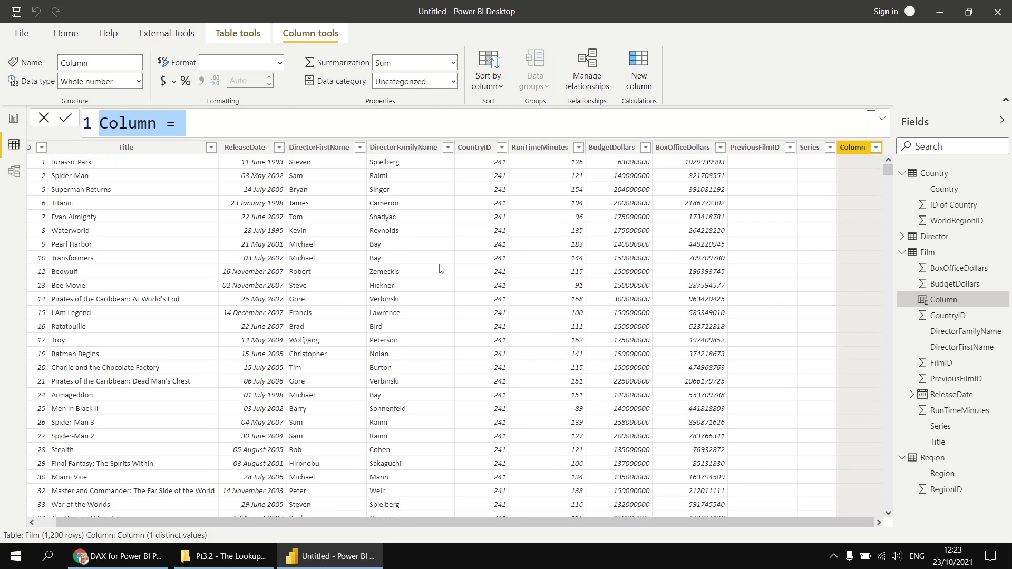
{"action": "type", "text": "C"}
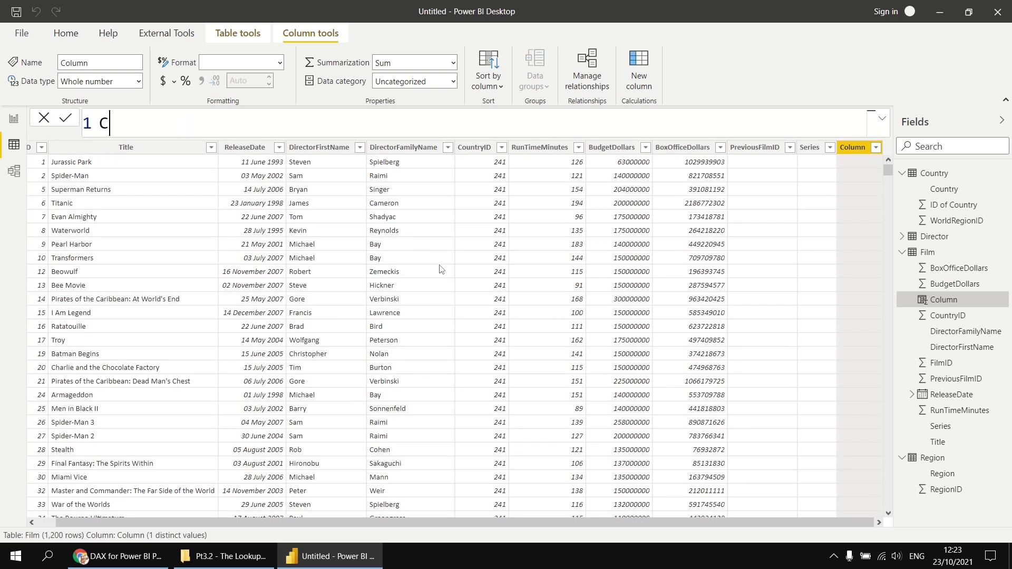
{"action": "type", "text": "ountry name = 1"}
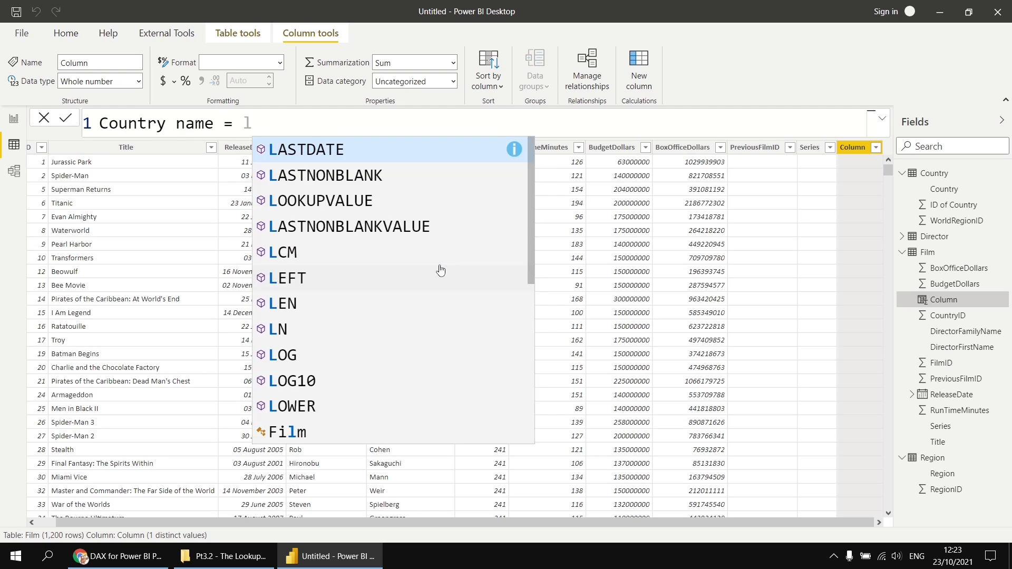
Start the Country name formula with LOOKUPVALUE, using Country[Country] on its own line as the result column.
{"action": "type", "text": "o"}
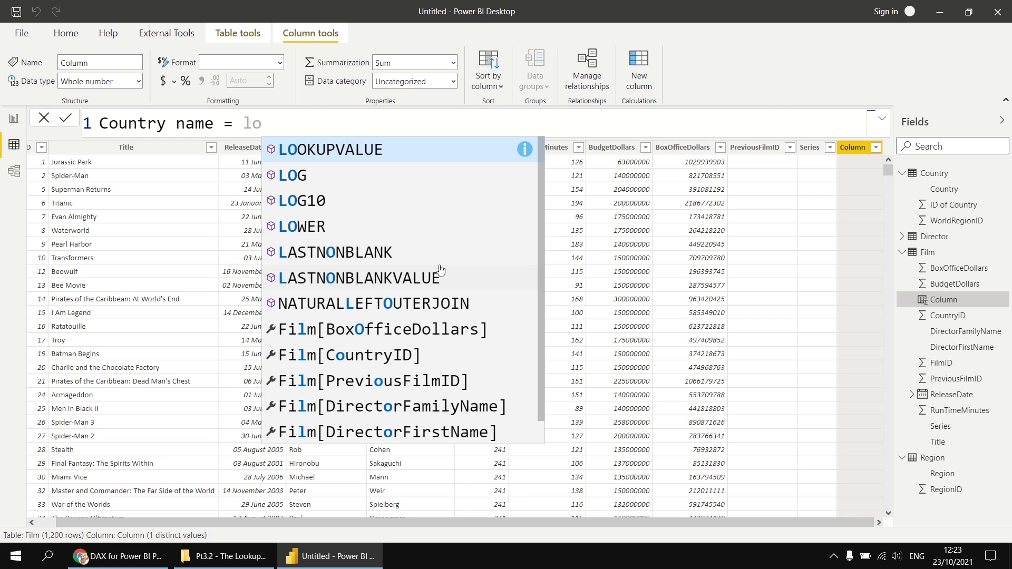
{"action": "key", "text": "Tab"}
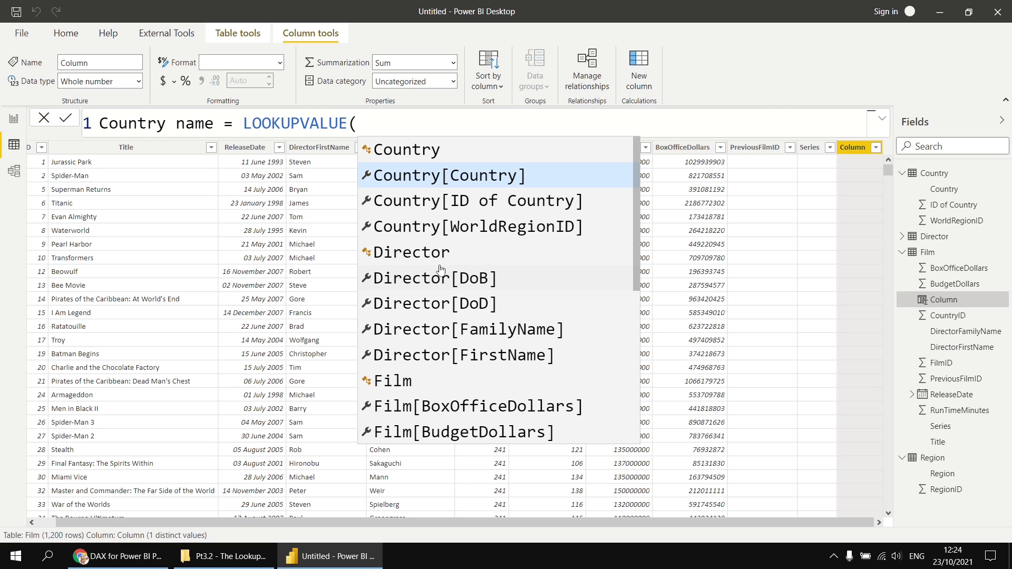
{"action": "key", "text": "shift+Return"}
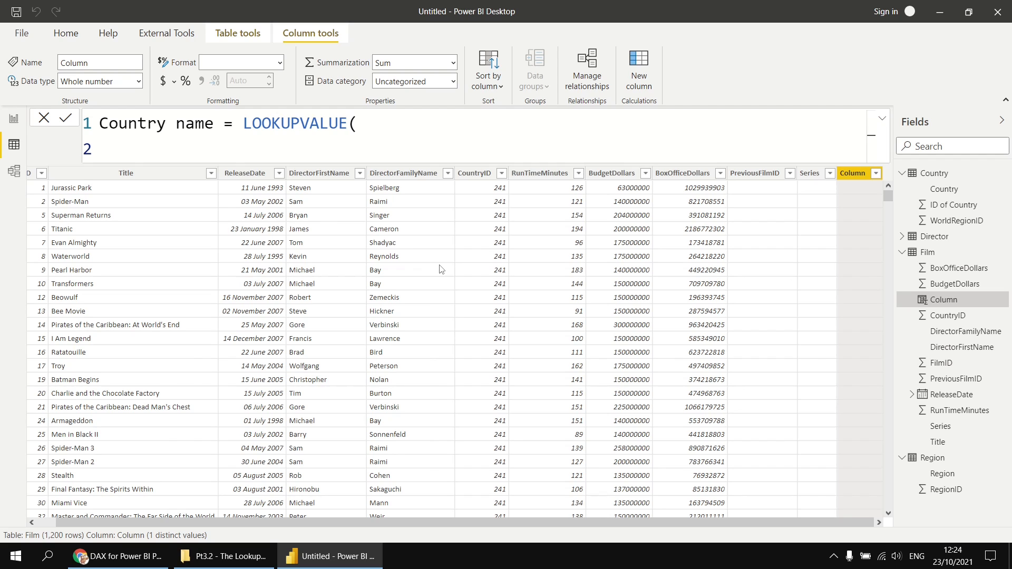
{"action": "type", "text": "f"}
{"action": "key", "text": "BackSpace"}
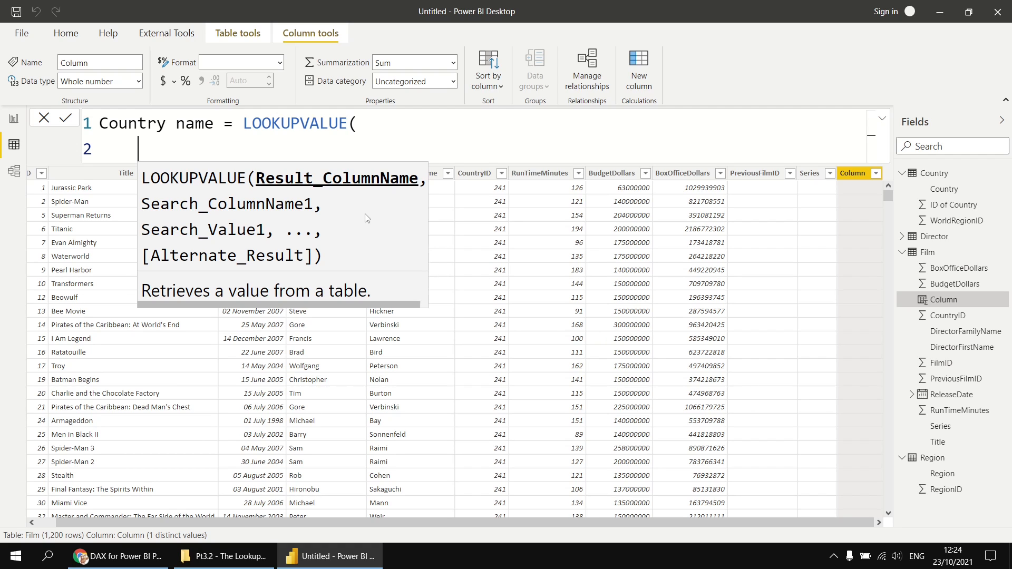
{"action": "type", "text": "cou"}
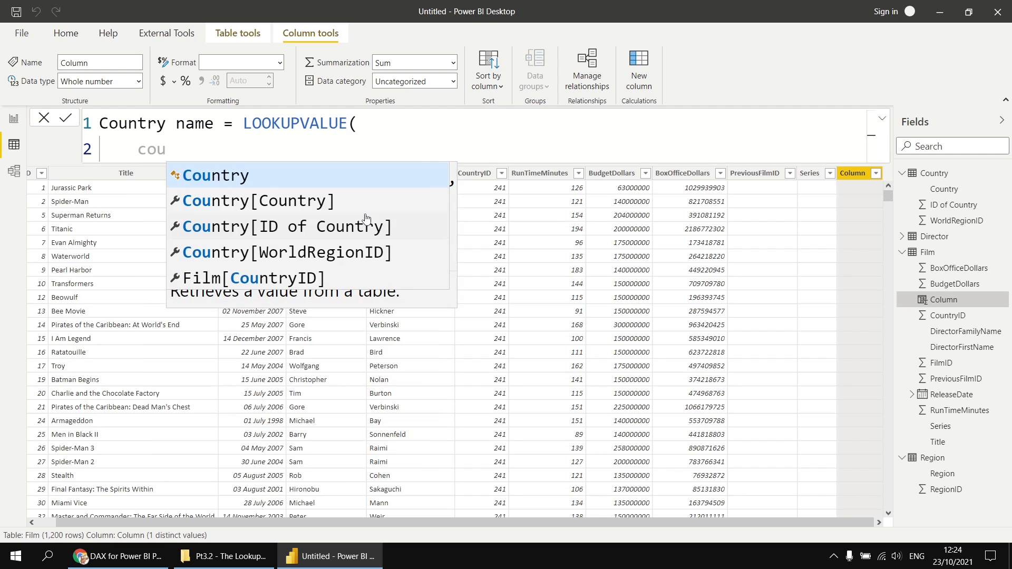
{"action": "key", "text": "Down"}
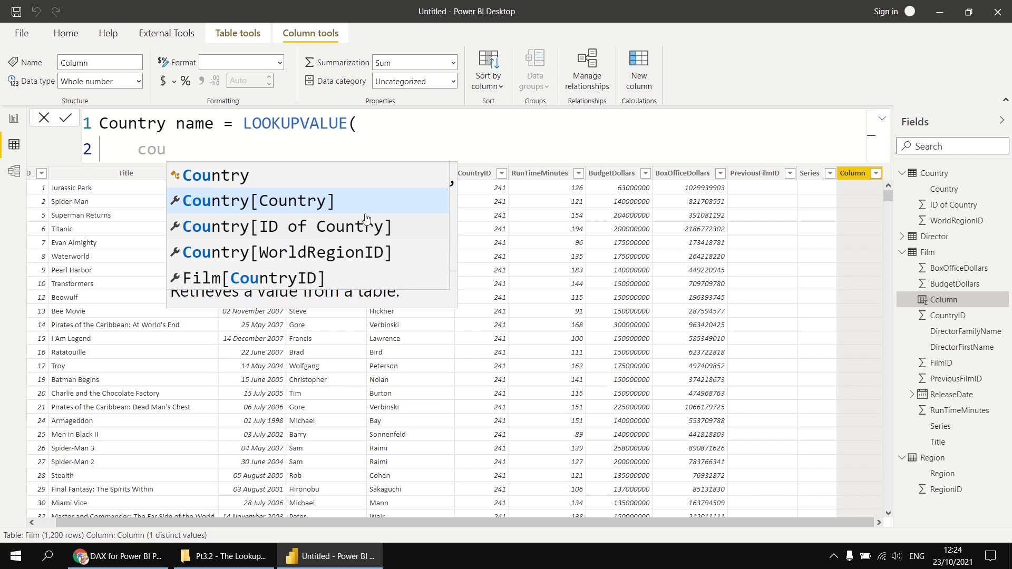
{"action": "key", "text": "Tab"}
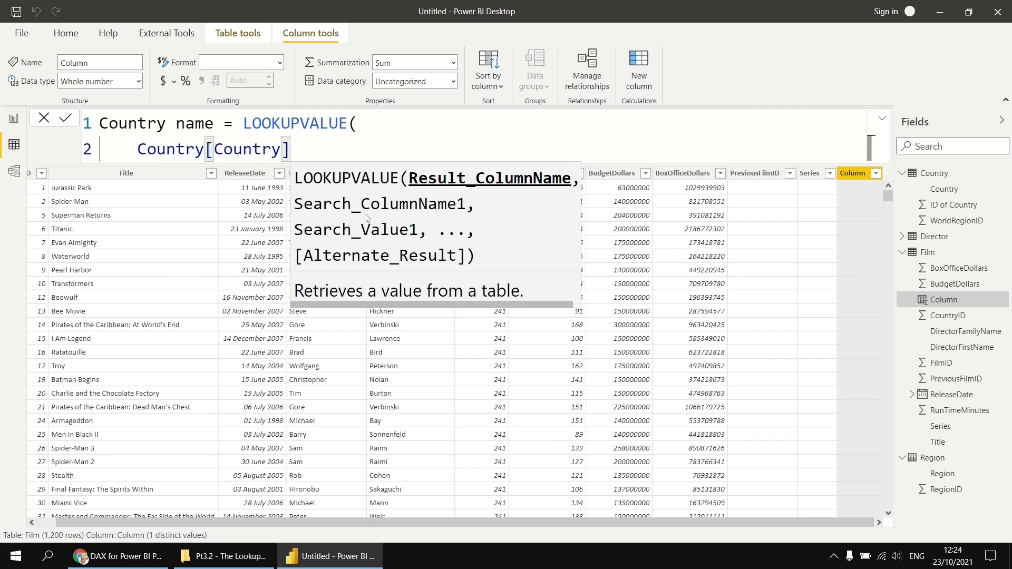
{"action": "type", "text": ","}
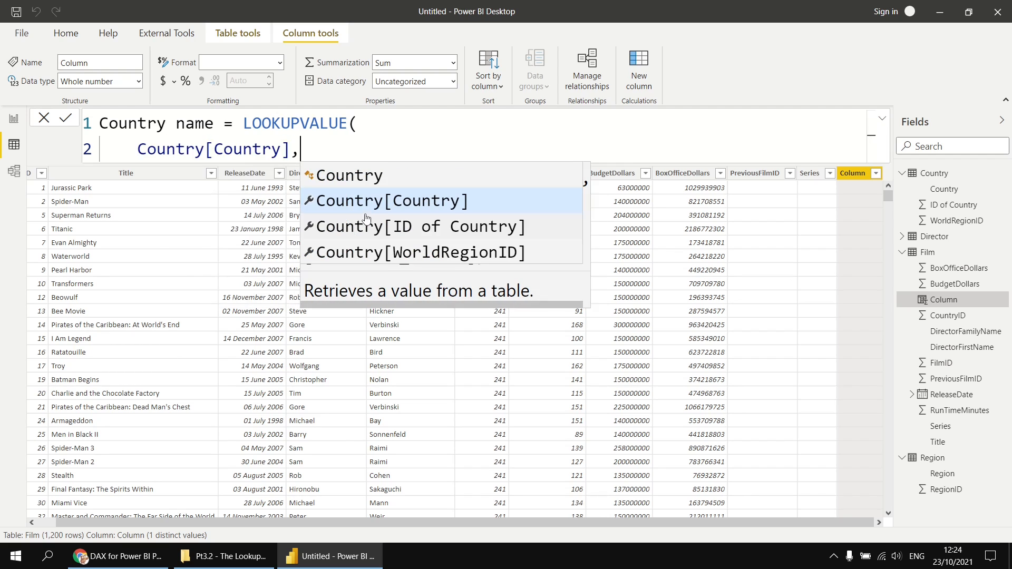
Add Country[ID of Country] on a new line as the search column of the LOOKUPVALUE formula.
{"action": "key", "text": "shift+Return"}
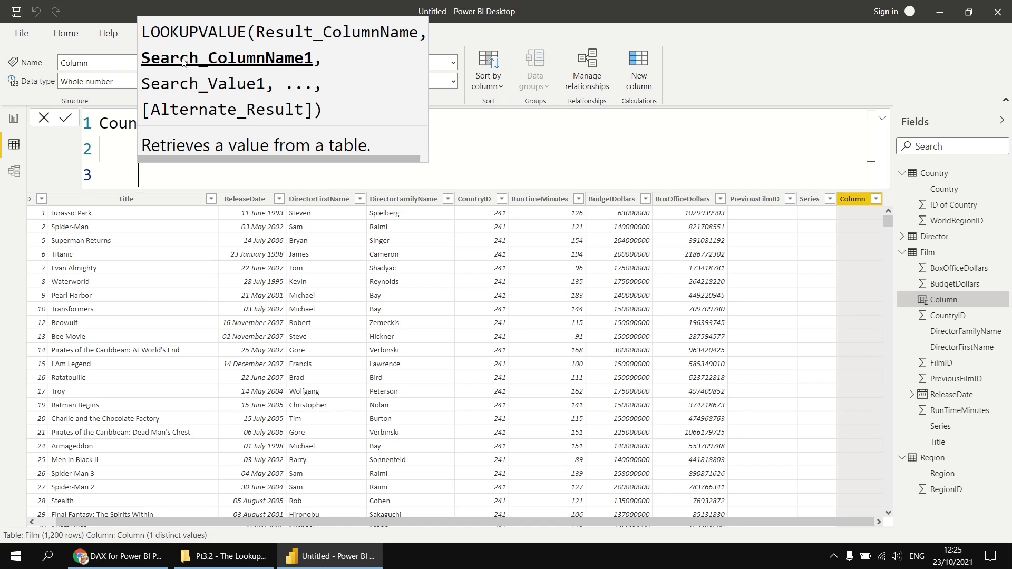
{"action": "type", "text": "co"}
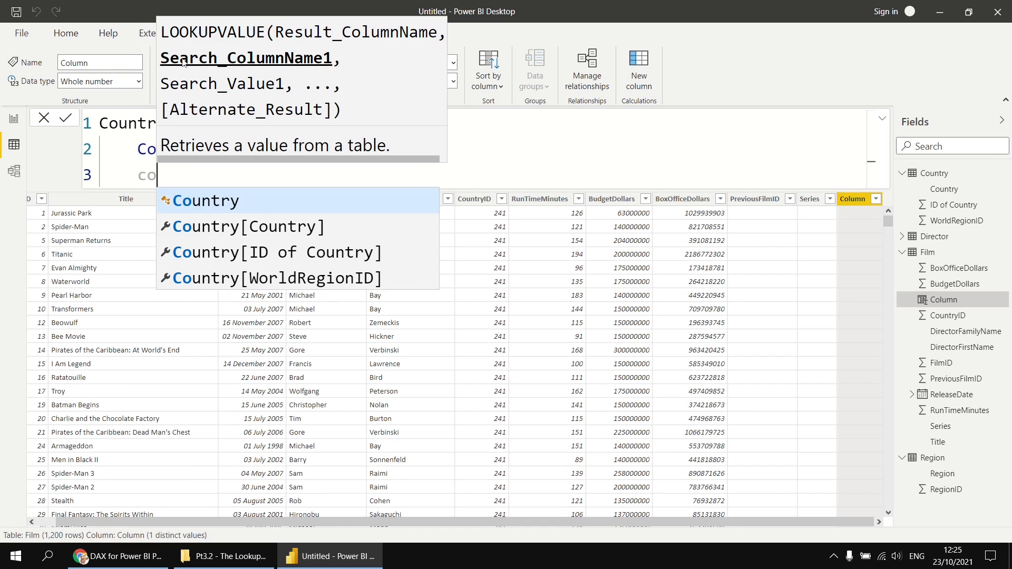
{"action": "key", "text": "Down"}
{"action": "key", "text": "Down"}
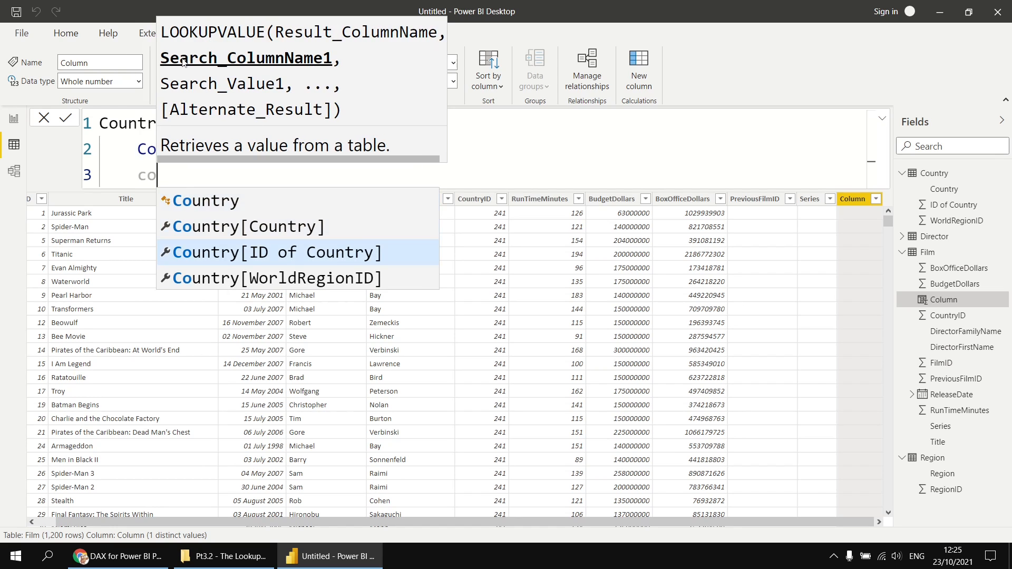
{"action": "key", "text": "Tab"}
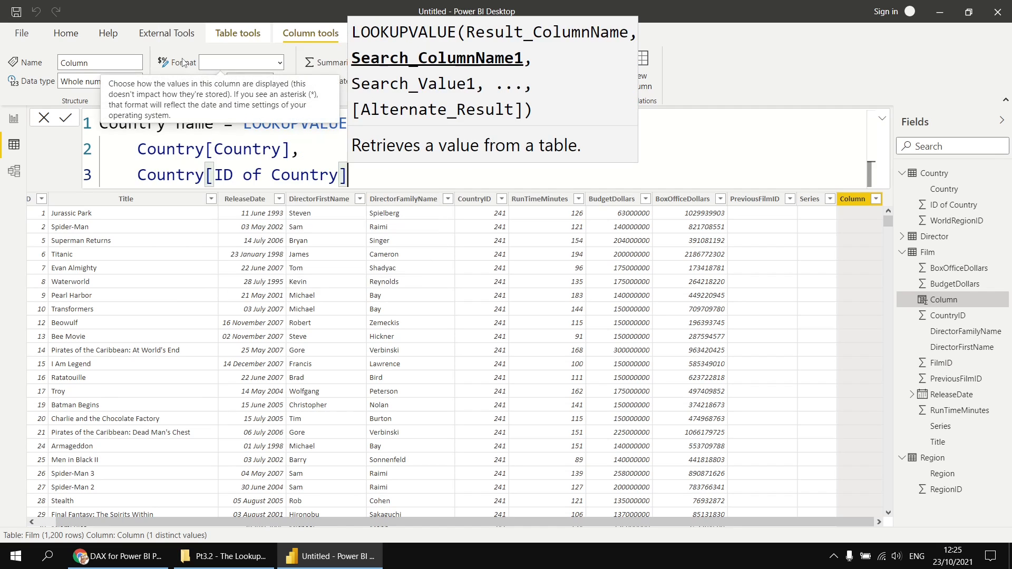
{"action": "type", "text": ","}
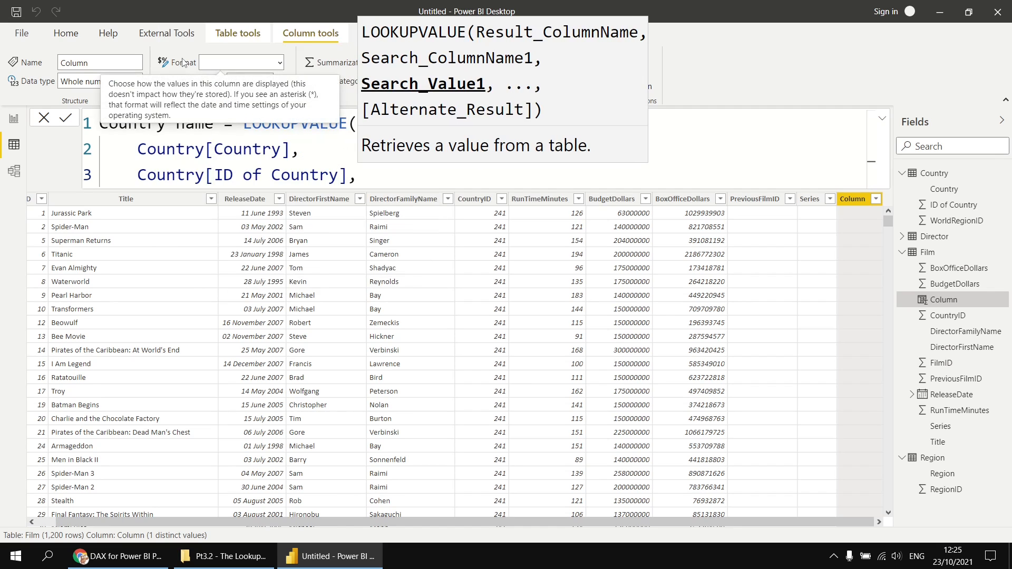
Add Film[CountryID] on a new line as the search value, close the LOOKUPVALUE function and commit the formula.
{"action": "key", "text": "shift+Return"}
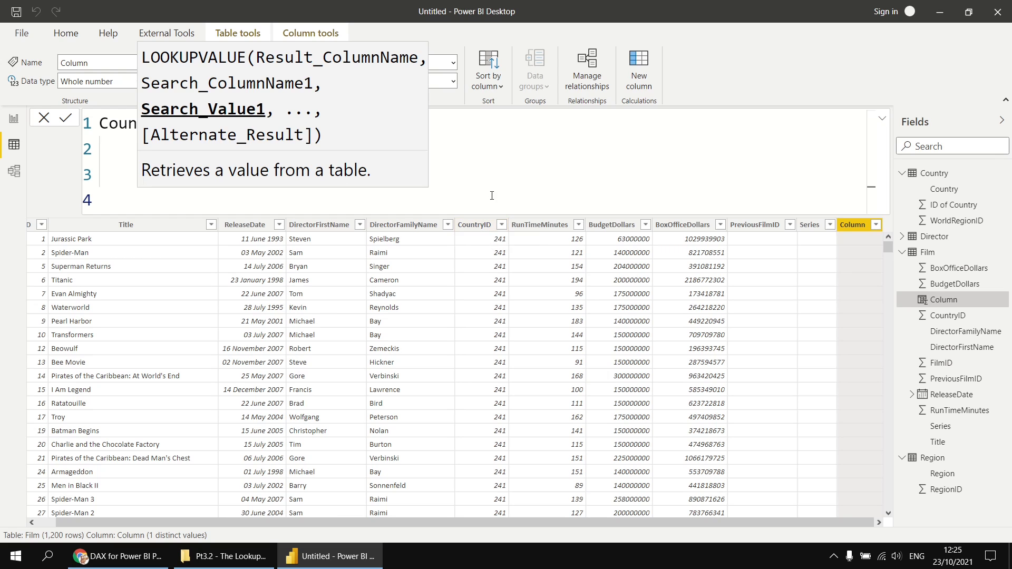
{"action": "type", "text": "film"}
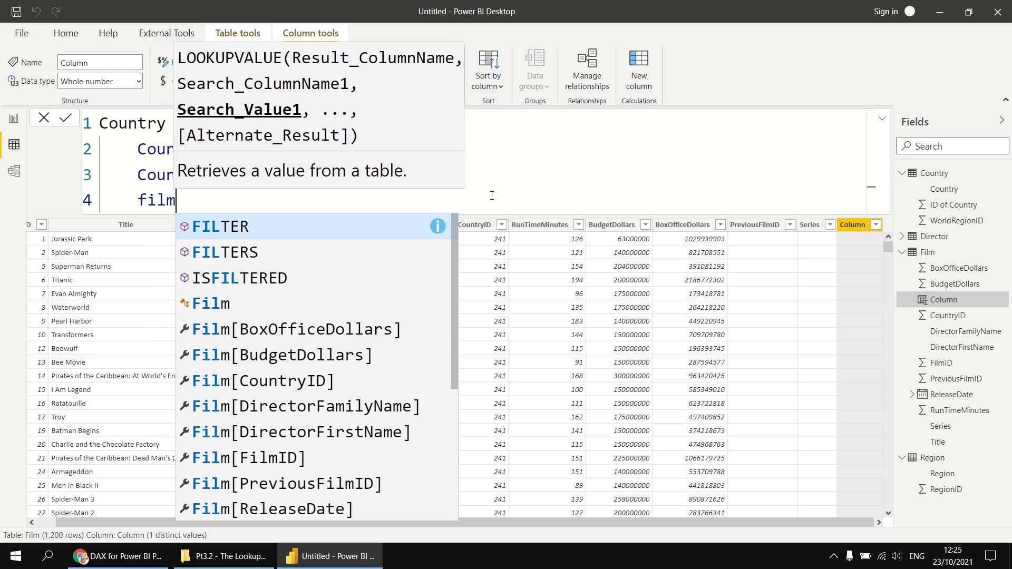
{"action": "key", "text": "Down"}
{"action": "key", "text": "Down"}
{"action": "key", "text": "Down"}
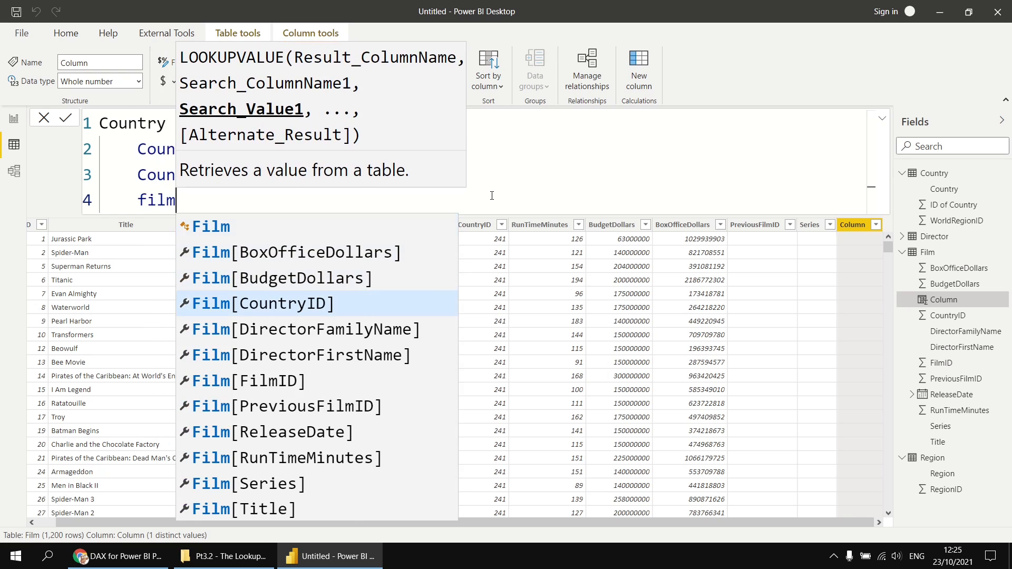
{"action": "key", "text": "Tab"}
{"action": "key", "text": "shift+Return"}
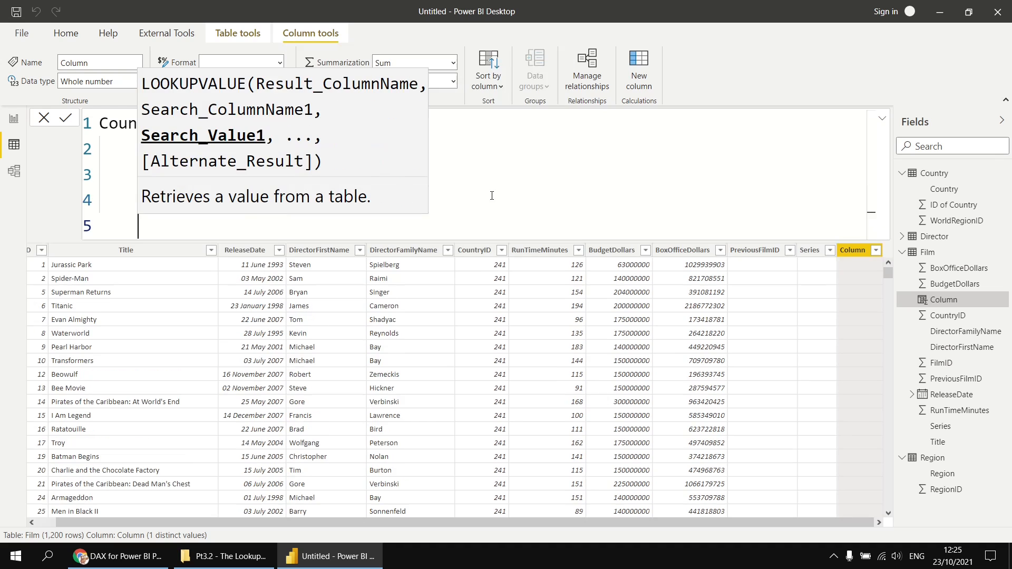
{"action": "type", "text": ")"}
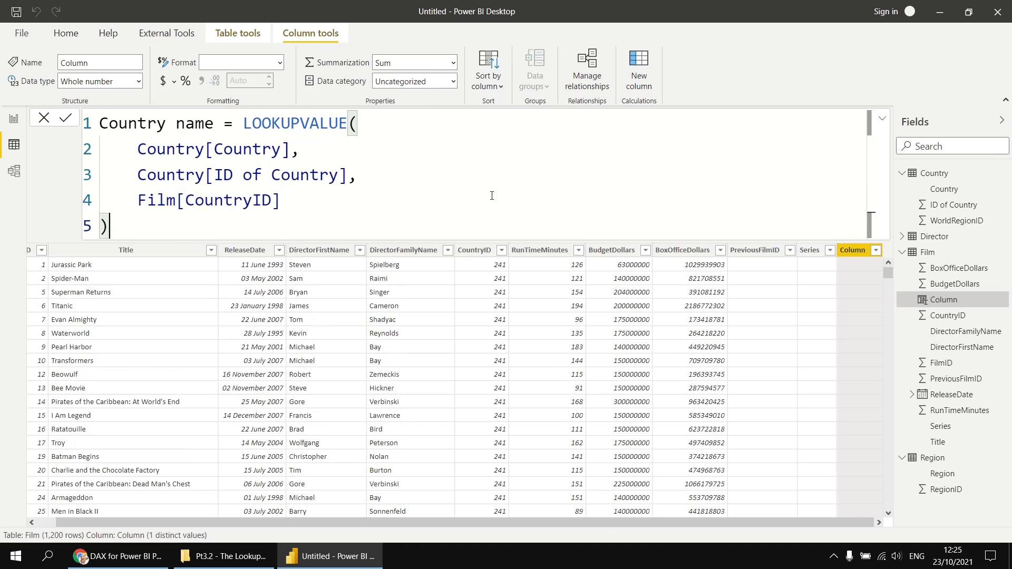
{"action": "key", "text": "Return"}
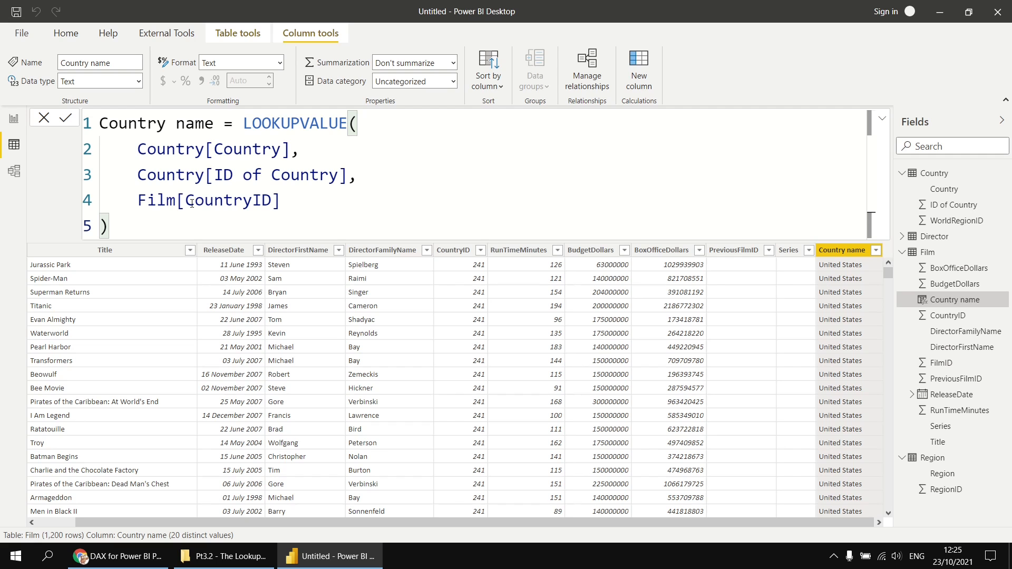
Filter the Country name column to (Blank) only and check the remaining film's CountryID and Country name cells.
{"action": "left_click_drag", "start_coordinate": [888, 273], "coordinate": [889, 489]}
{"action": "left_click", "coordinate": [877, 251]}
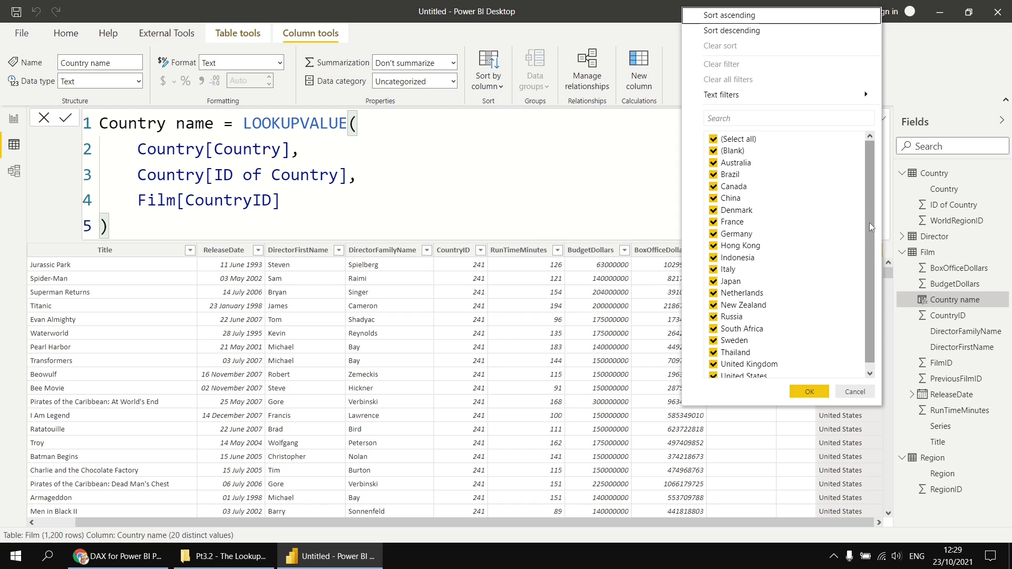
{"action": "left_click", "coordinate": [713, 139]}
{"action": "left_click", "coordinate": [713, 151]}
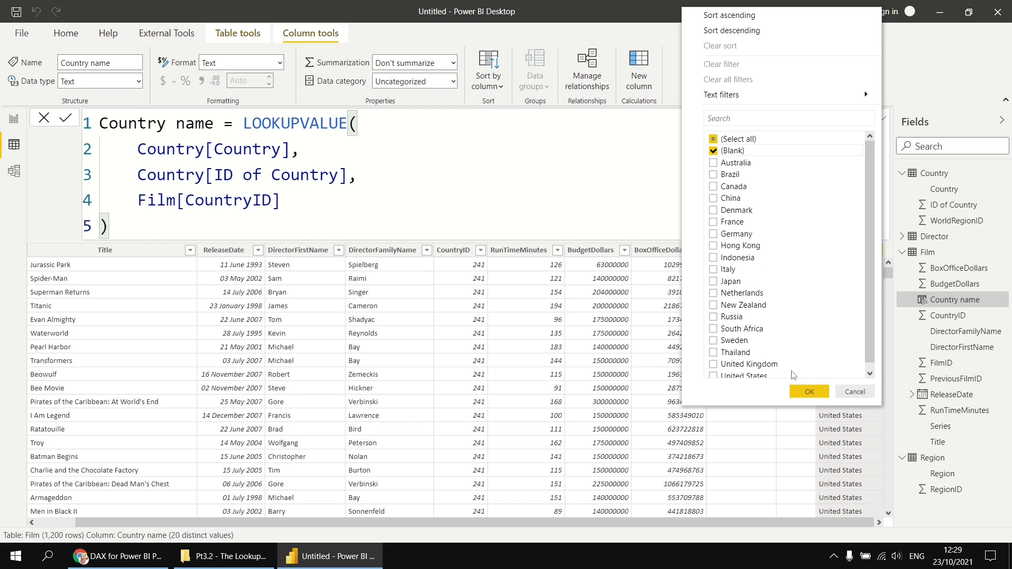
{"action": "left_click", "coordinate": [803, 392]}
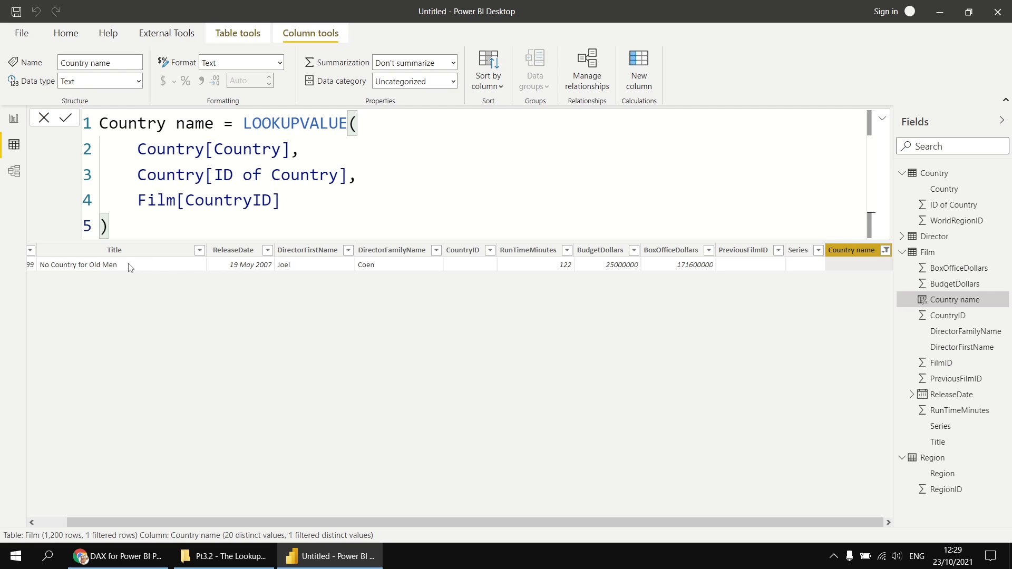
{"action": "left_click", "coordinate": [470, 267]}
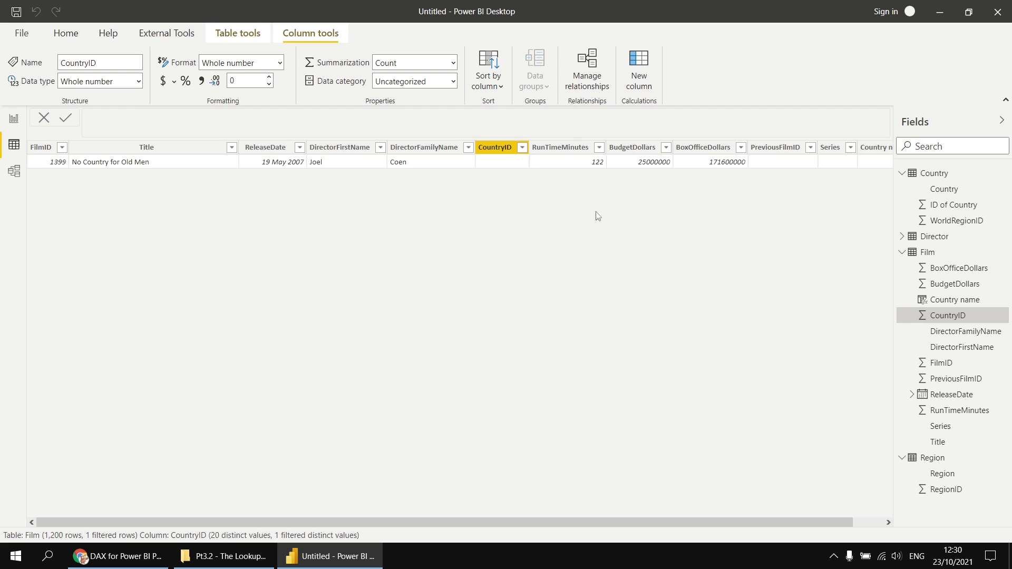
{"action": "left_click", "coordinate": [866, 164]}
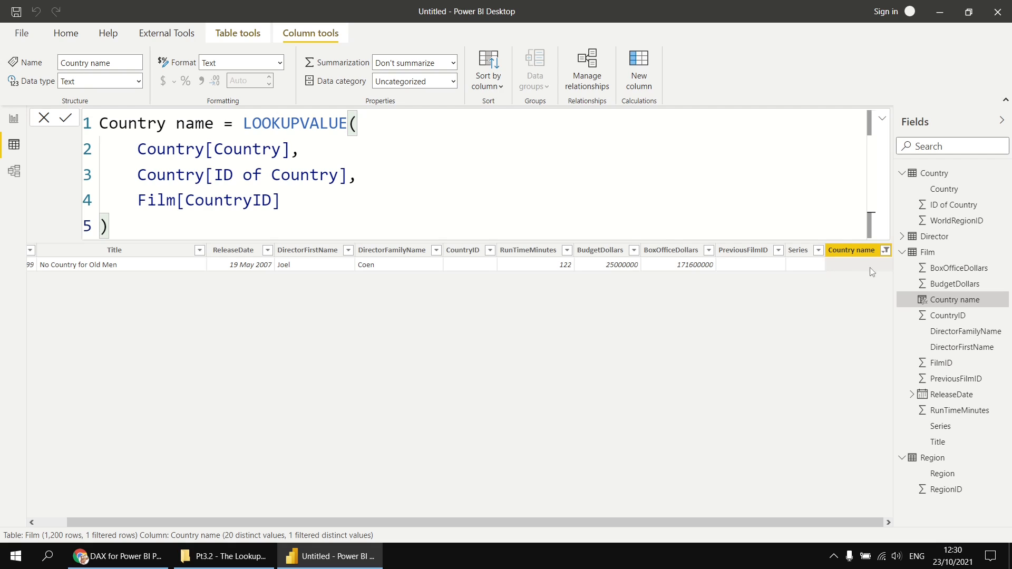
Add "No country found" as the alternate result after Film[CountryID] in the LOOKUPVALUE formula and commit it.
{"action": "left_click", "coordinate": [302, 199]}
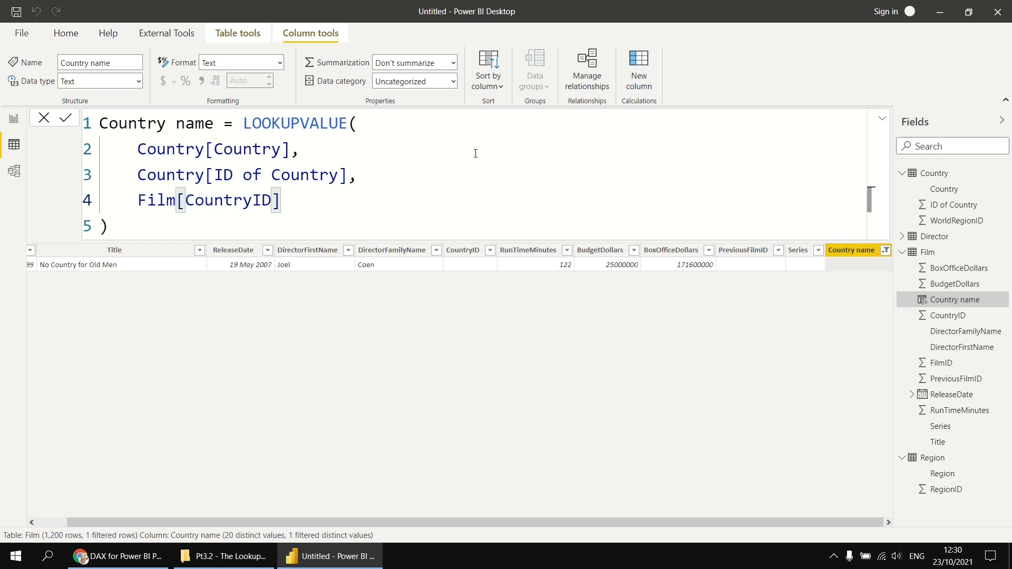
{"action": "type", "text": ","}
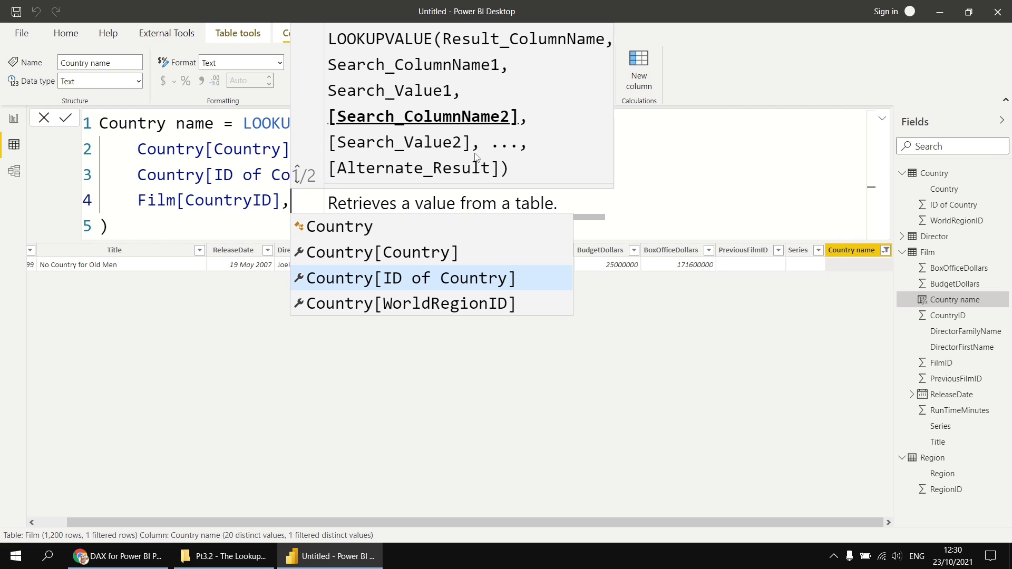
{"action": "key", "text": "shift+Return"}
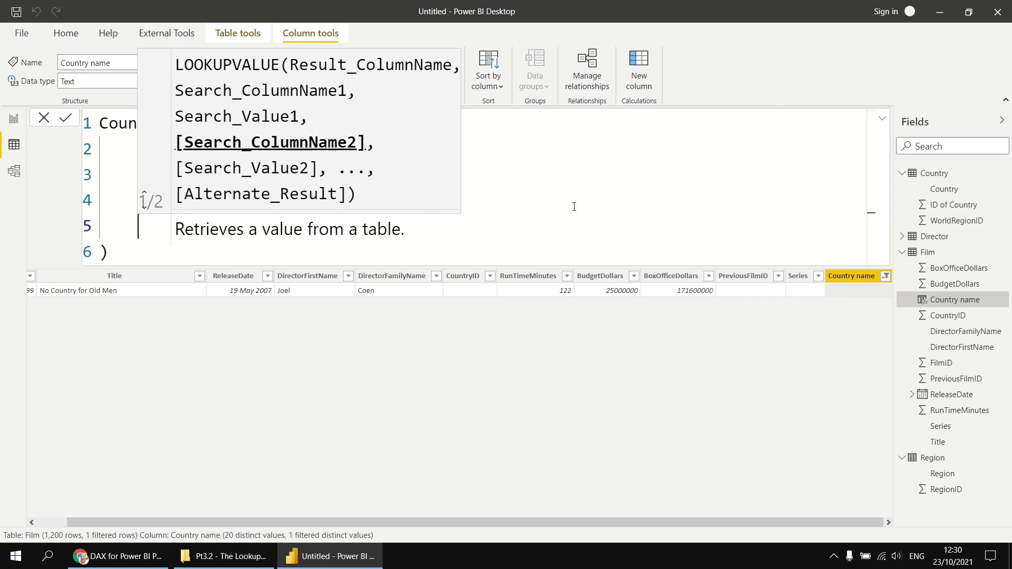
{"action": "type", "text": "\"No countr"}
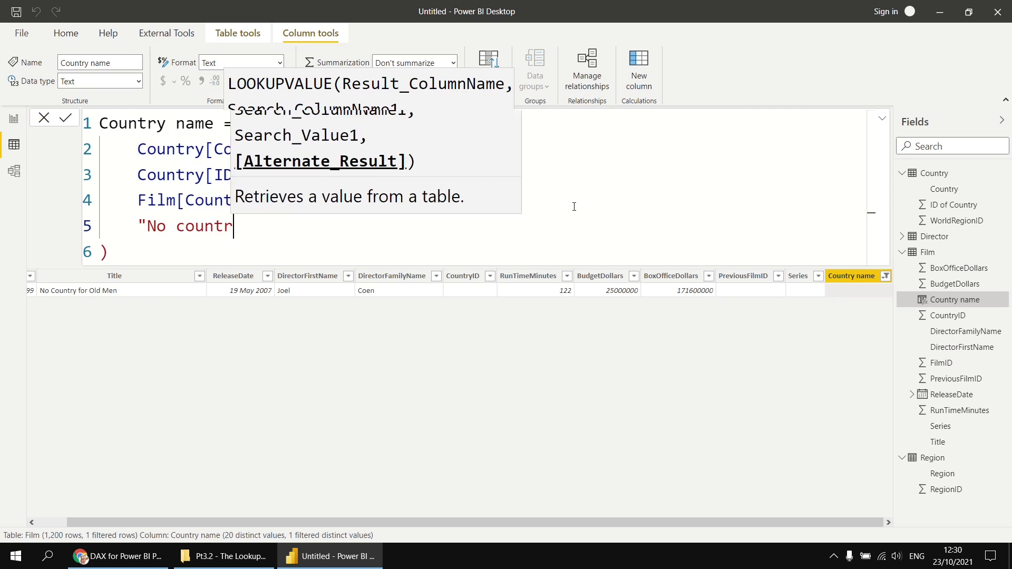
{"action": "type", "text": "y found\""}
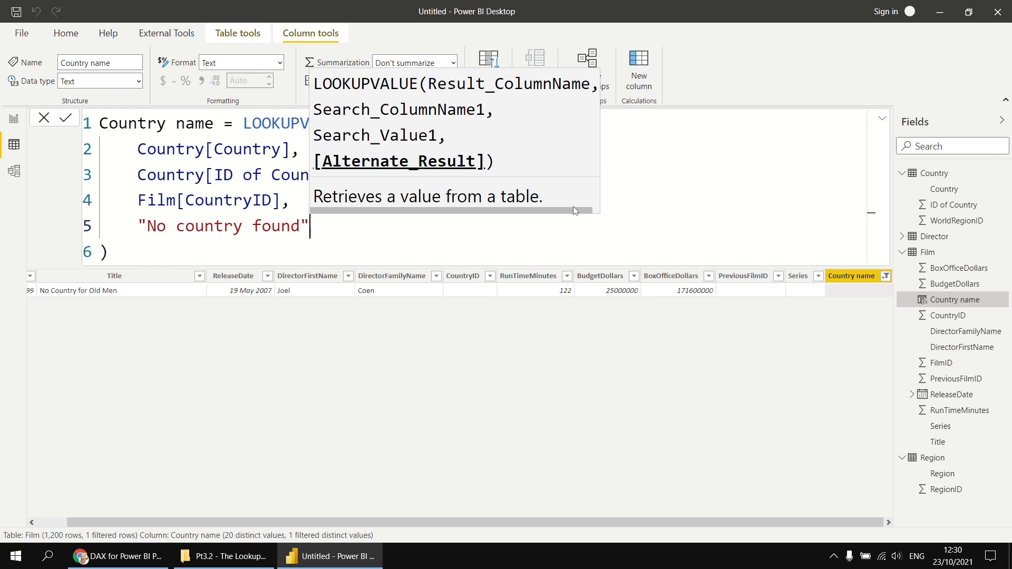
{"action": "key", "text": "Return"}
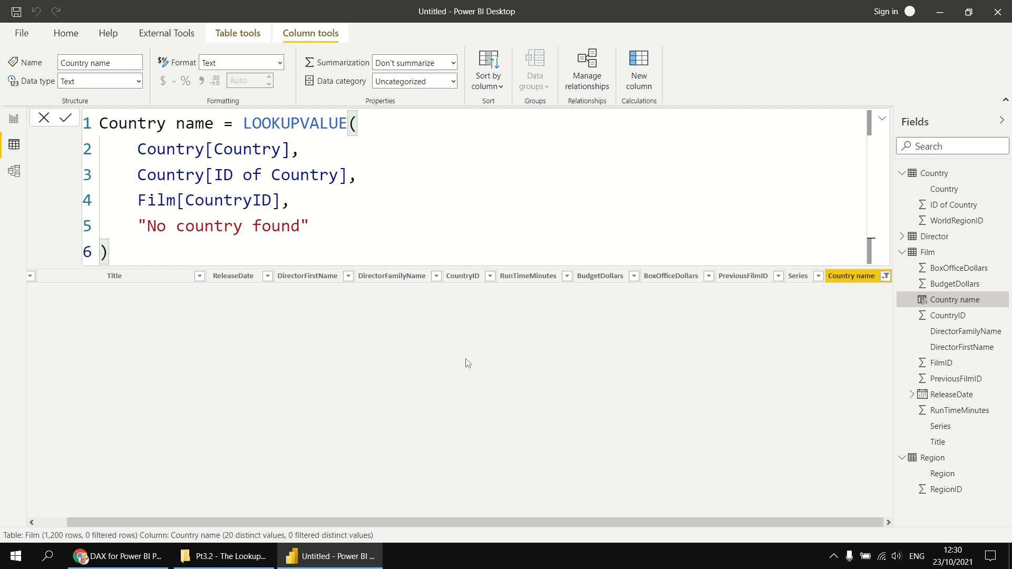
Filter the Country name column to "No country found" and check the matching film's Country name value.
{"action": "left_click", "coordinate": [886, 277]}
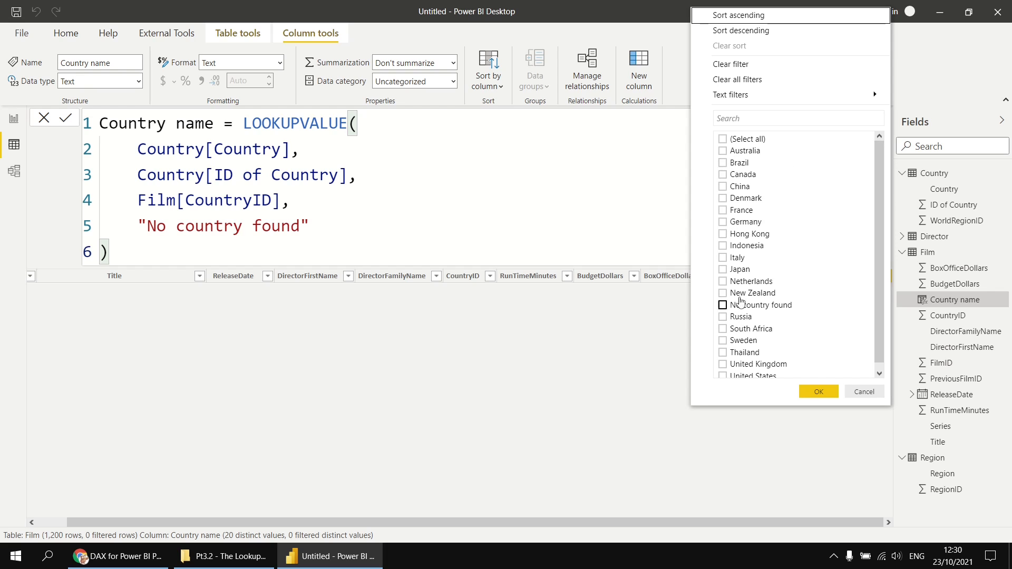
{"action": "left_click", "coordinate": [723, 305]}
{"action": "left_click", "coordinate": [818, 393]}
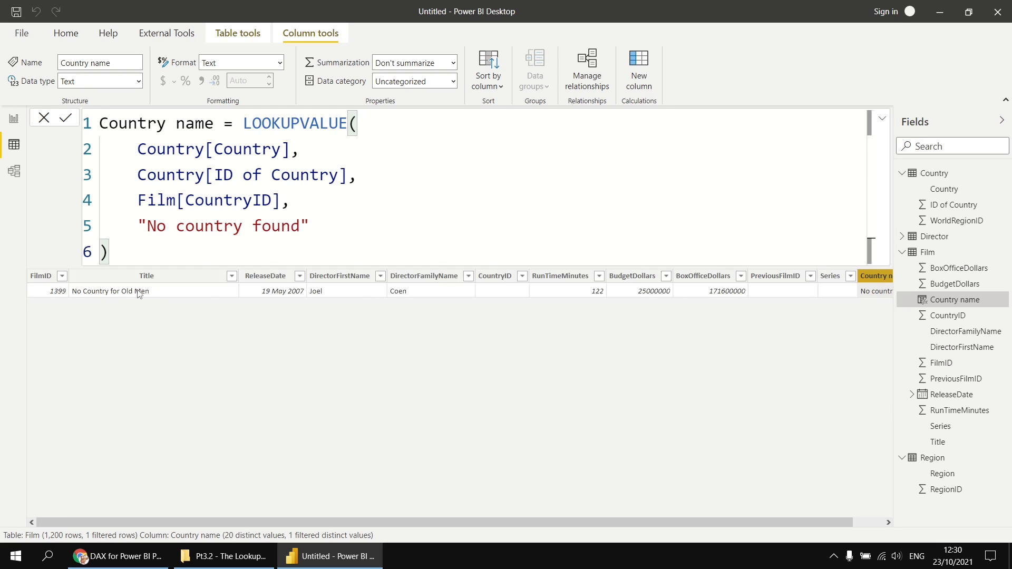
{"action": "left_click_drag", "start_coordinate": [828, 523], "coordinate": [885, 516]}
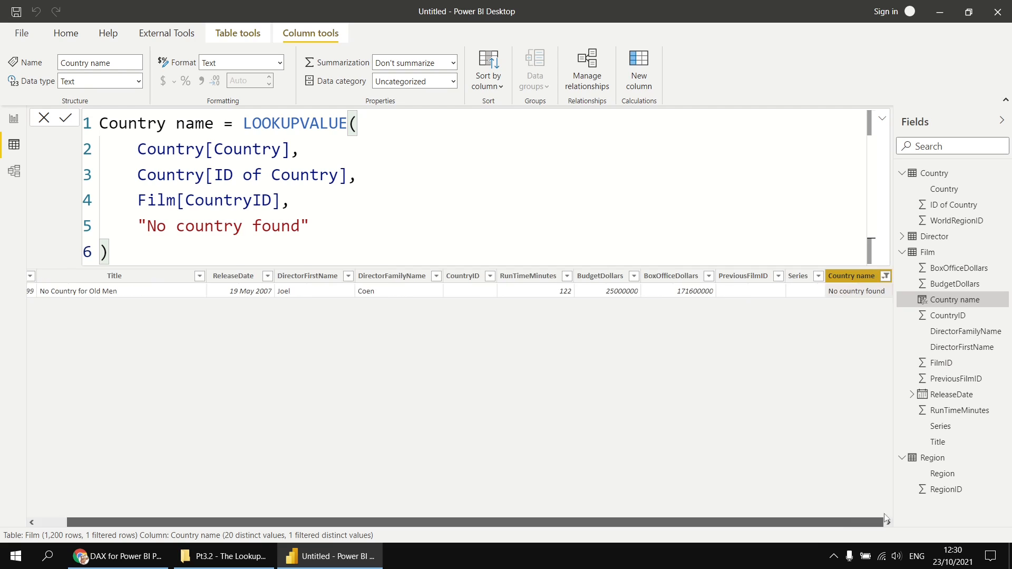
Reset the Country name column's filter so that all country values are selected again.
{"action": "left_click", "coordinate": [887, 277]}
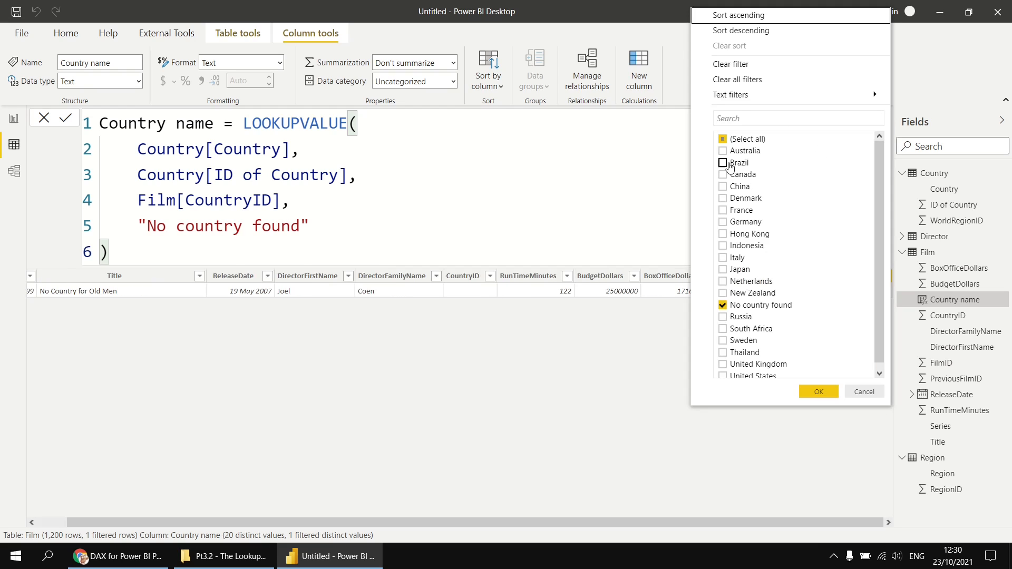
{"action": "left_click", "coordinate": [723, 140]}
{"action": "left_click", "coordinate": [723, 139]}
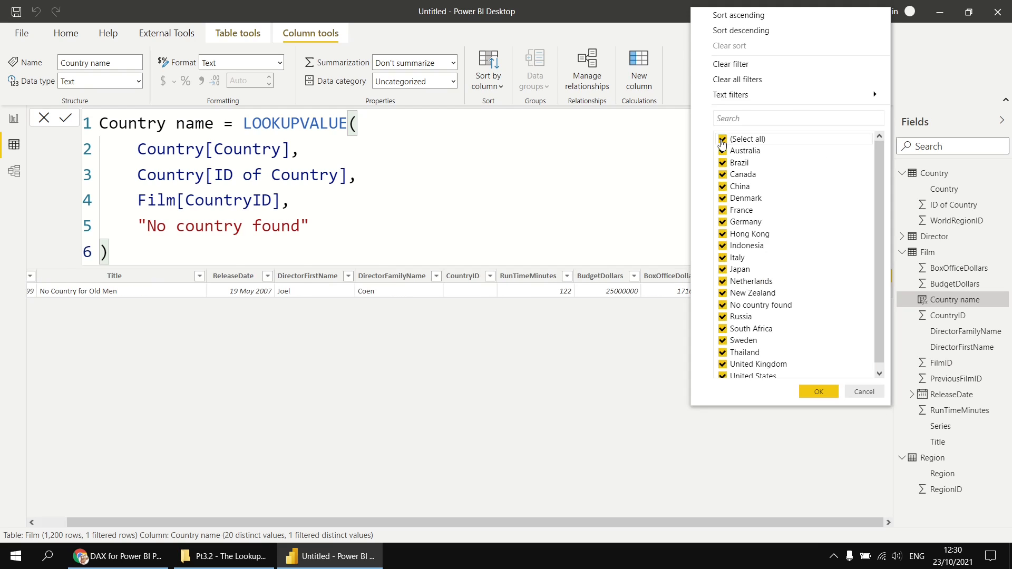
{"action": "left_click", "coordinate": [815, 395]}
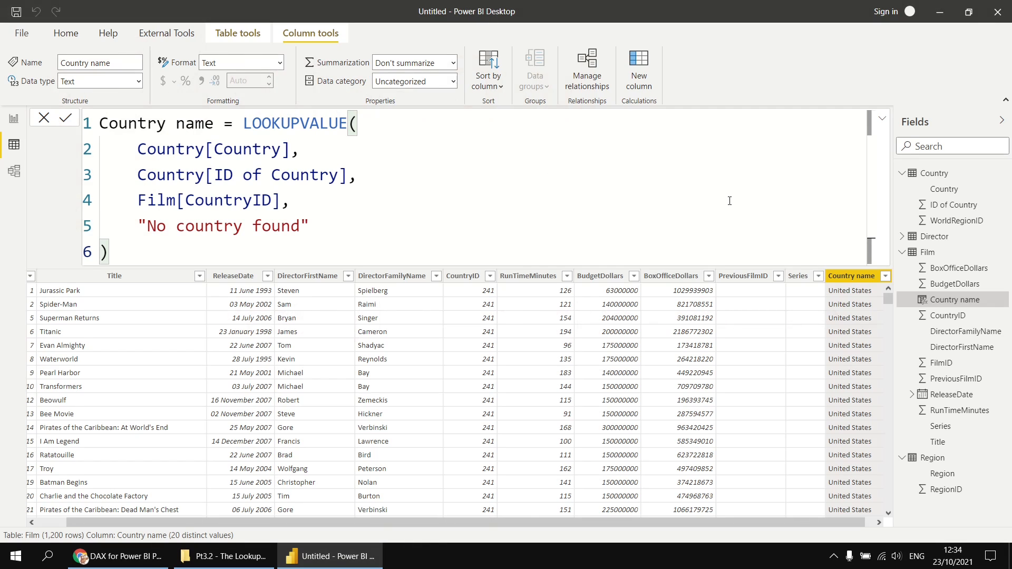
In the model diagram, trace the path from Film's CountryID through Country's WorldRegionID to the RegionID and Region fields of the Region table.
{"action": "left_click", "coordinate": [14, 171]}
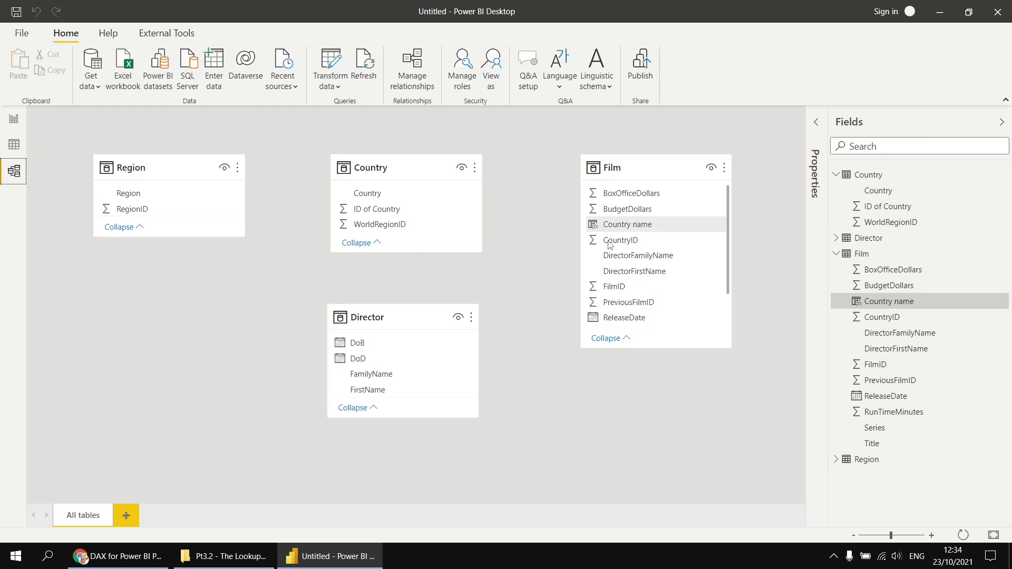
{"action": "left_click", "coordinate": [642, 244]}
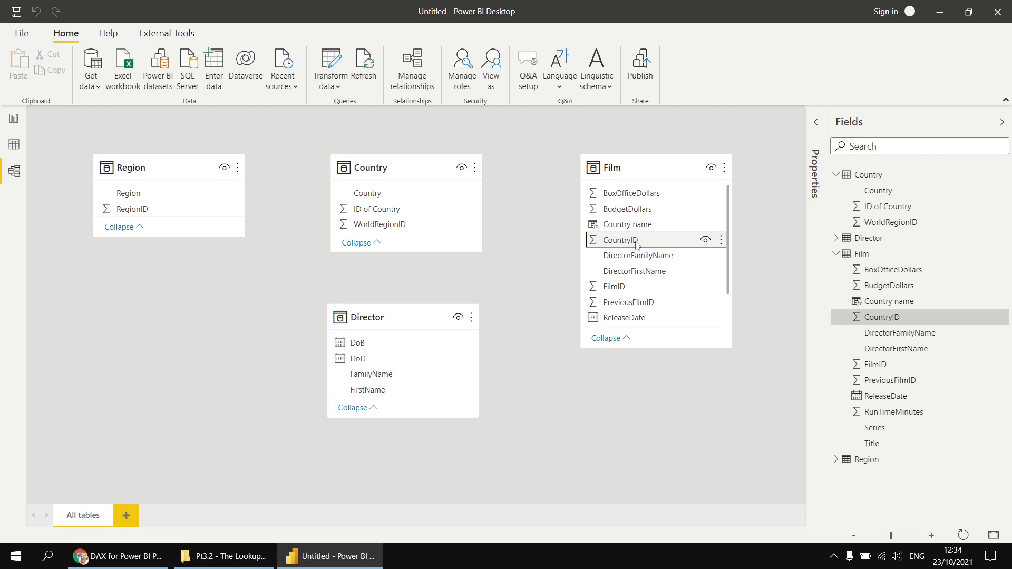
{"action": "left_click", "coordinate": [379, 227]}
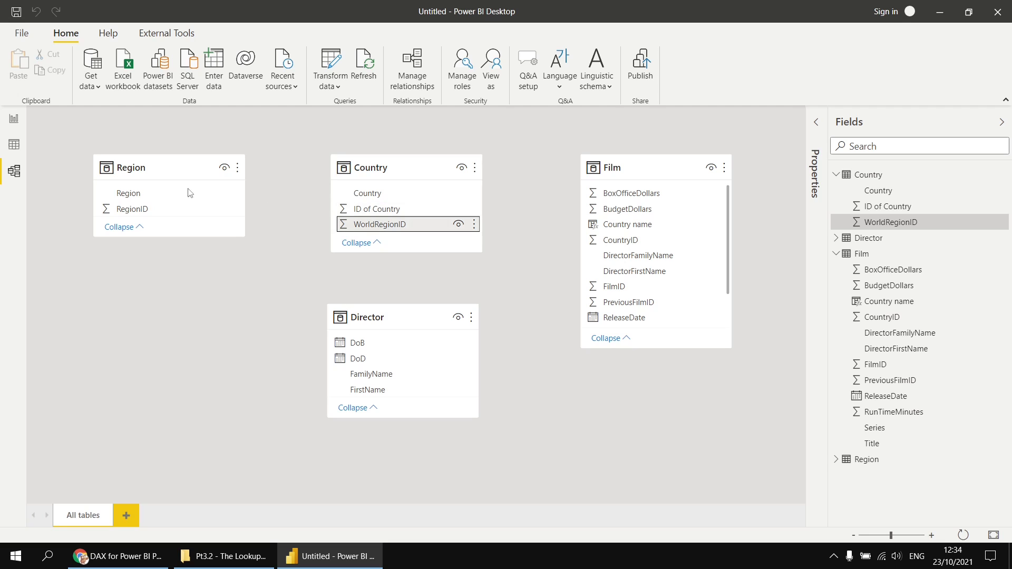
{"action": "left_click", "coordinate": [138, 209]}
{"action": "left_click", "coordinate": [132, 196]}
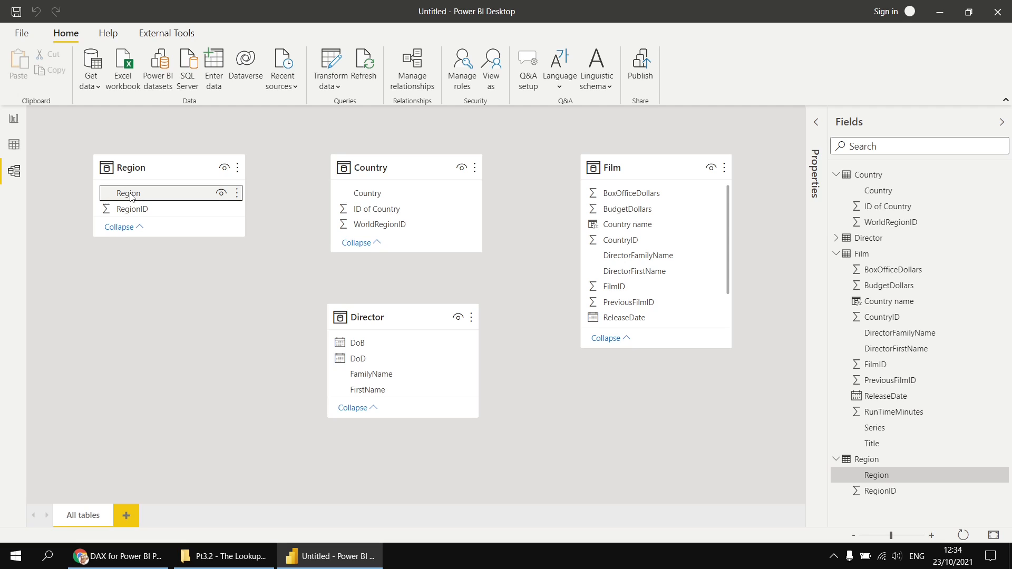
{"action": "left_click", "coordinate": [386, 231]}
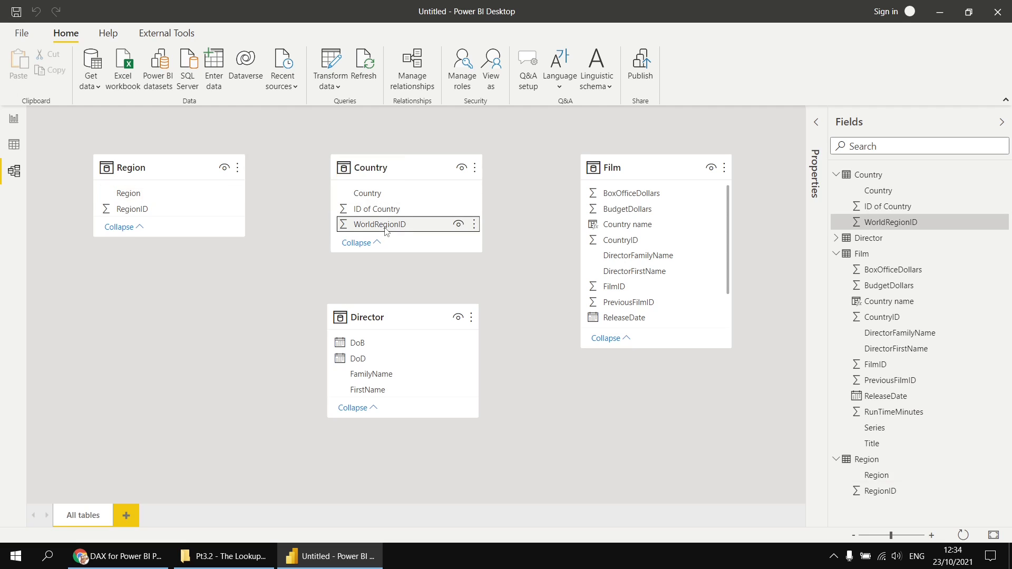
{"action": "left_click", "coordinate": [136, 197]}
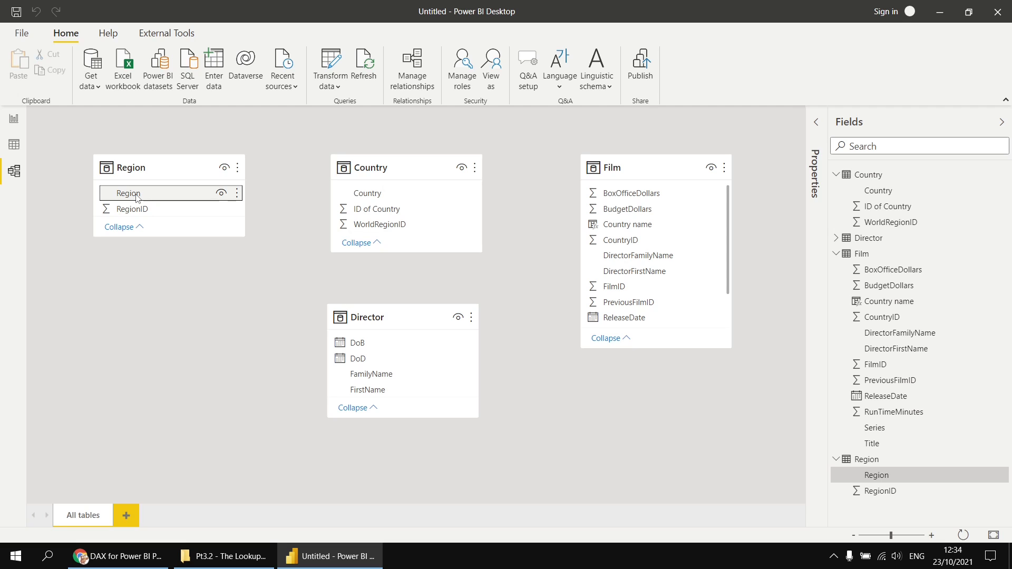
Back in the Film table's data, add a calculated column named Region name and begin its formula with LOOKUPVALUE.
{"action": "left_click", "coordinate": [12, 146]}
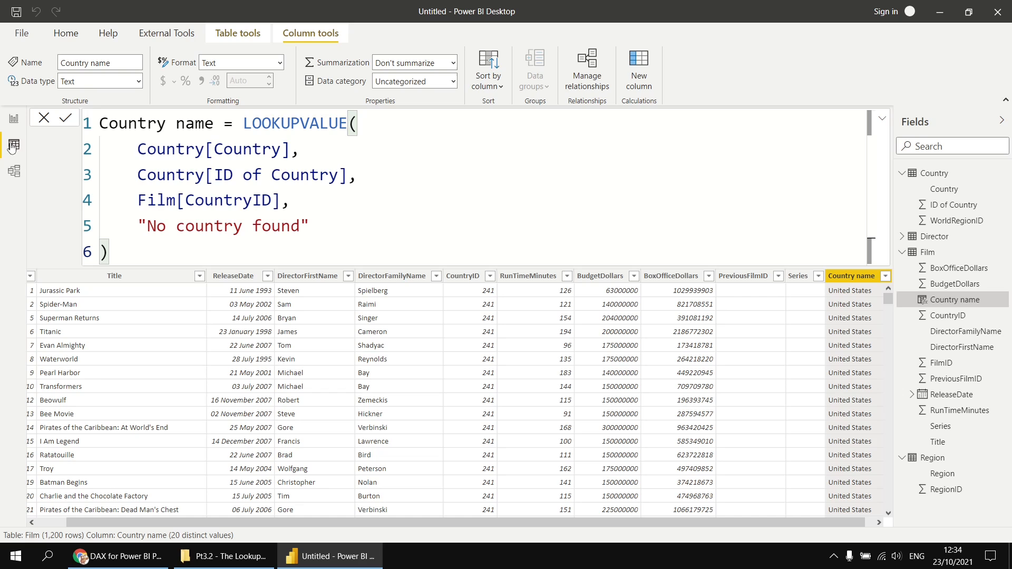
{"action": "left_click", "coordinate": [644, 66]}
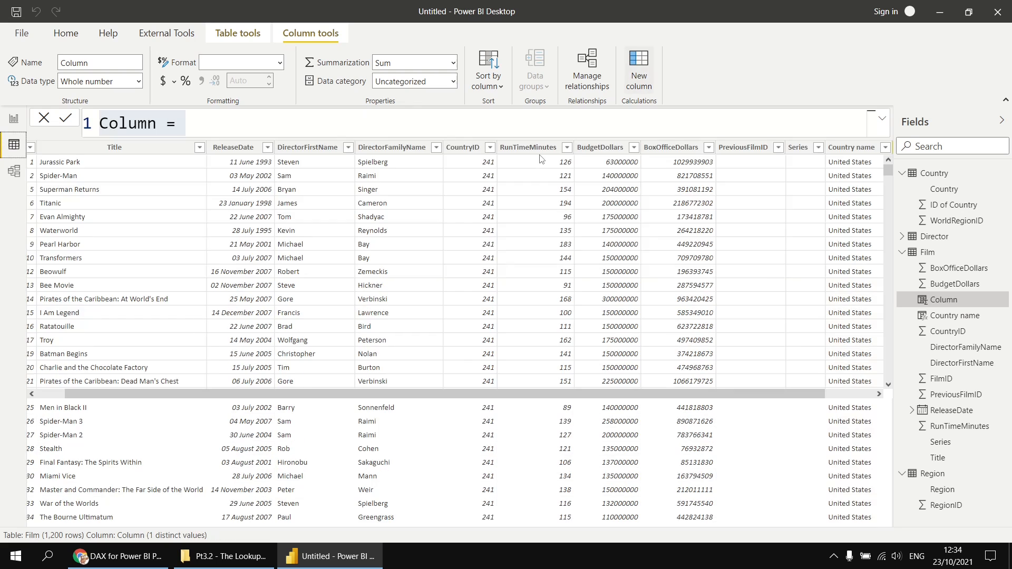
{"action": "type", "text": "Region name = "}
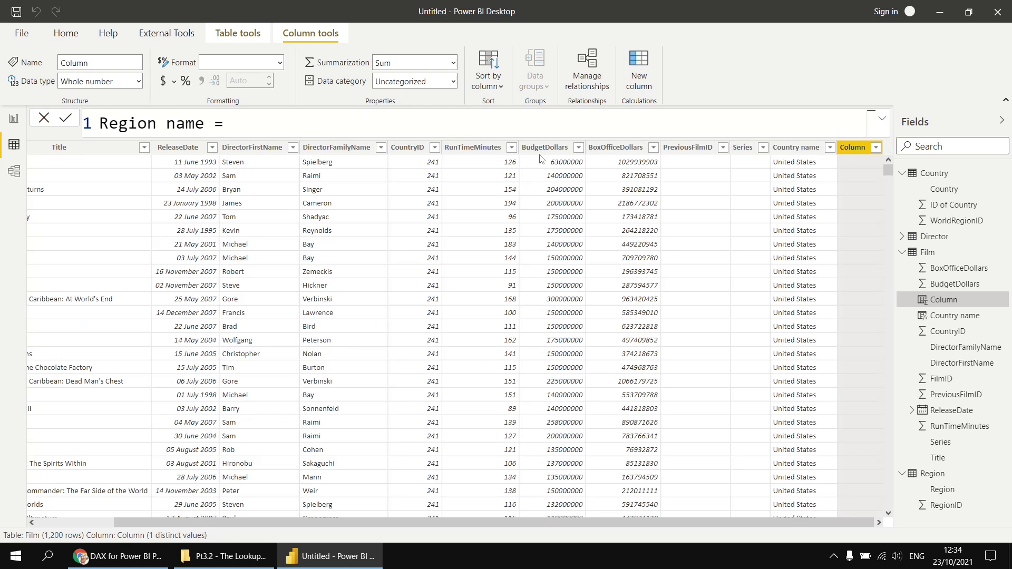
{"action": "type", "text": "lo"}
{"action": "key", "text": "Tab"}
{"action": "key", "text": "shift+Return"}
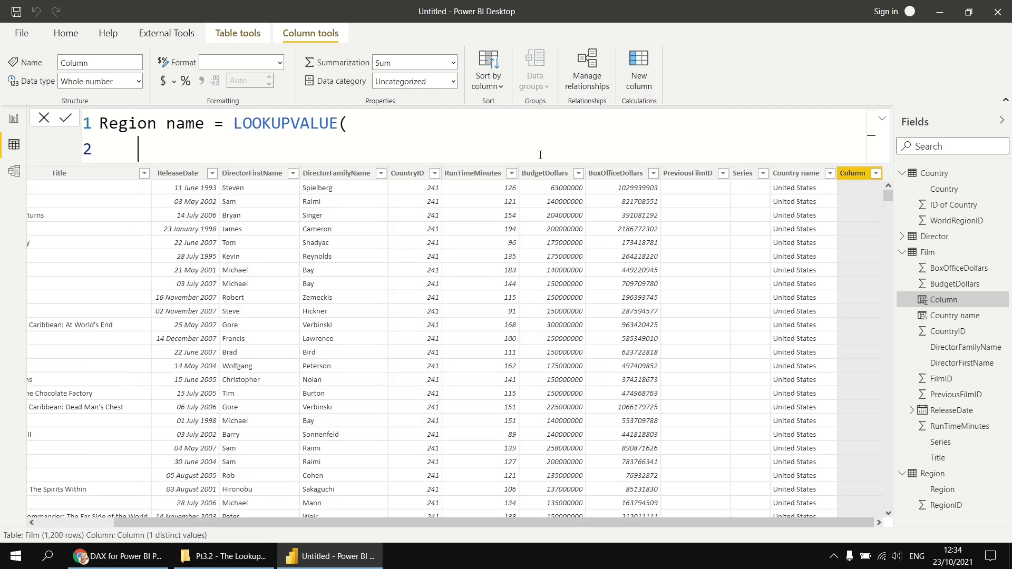
Enter Region[Region] as the result column of the LOOKUPVALUE function, followed by a new line.
{"action": "type", "text": "re"}
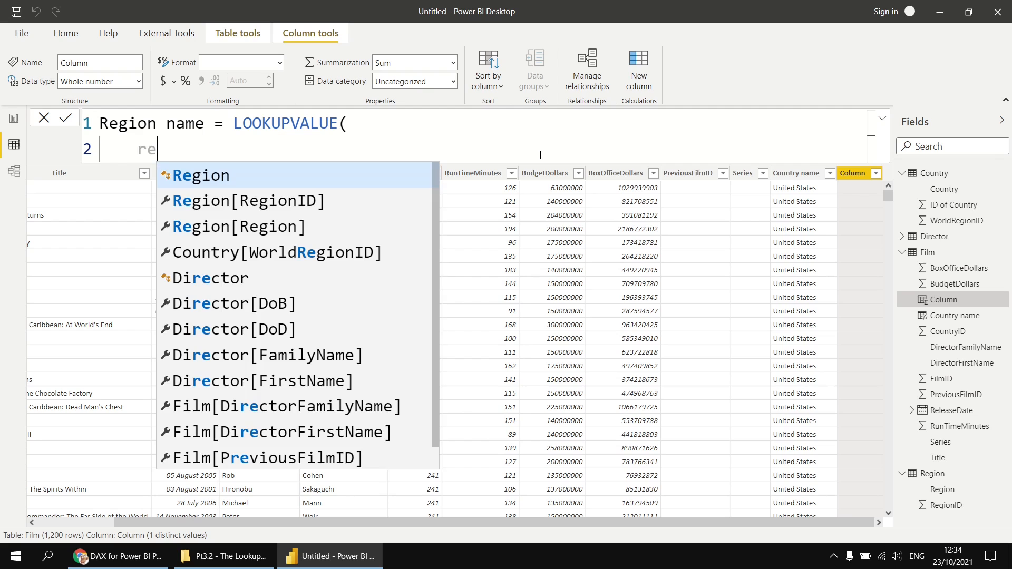
{"action": "key", "text": "Down"}
{"action": "key", "text": "Down"}
{"action": "key", "text": "Tab"}
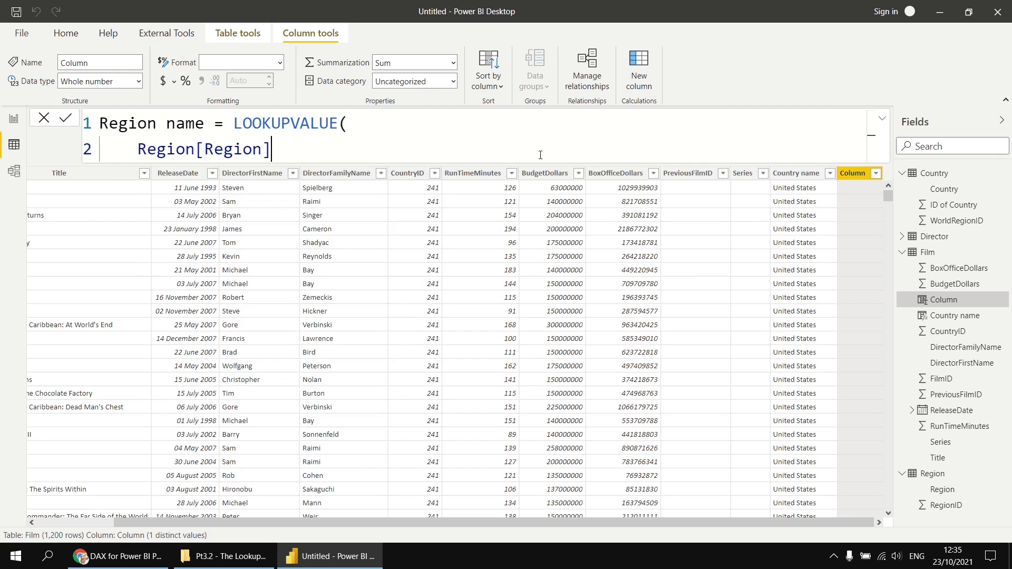
{"action": "type", "text": ","}
{"action": "key", "text": "shift+Return"}
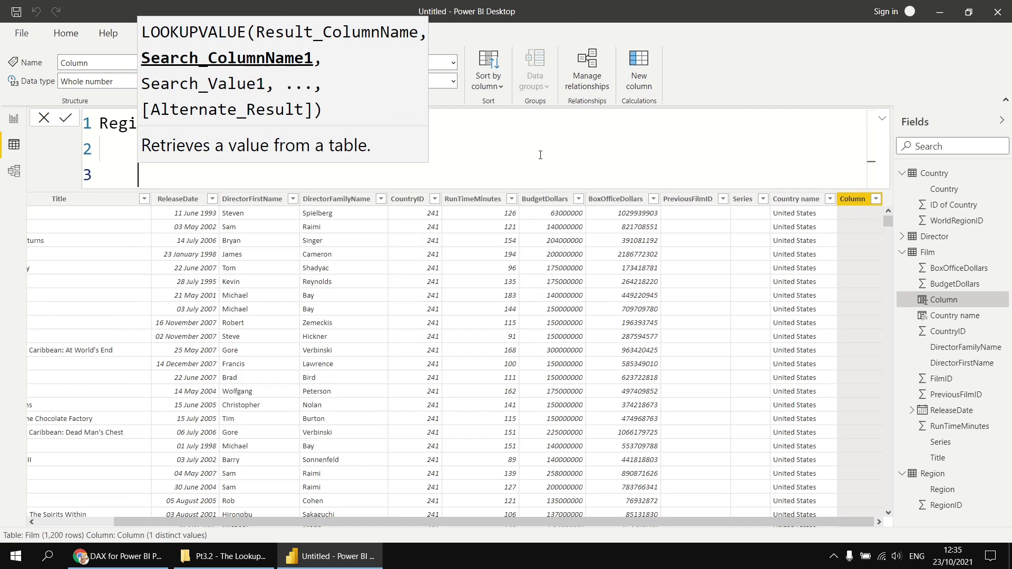
Enter Region[RegionID] as the search column of the LOOKUPVALUE function, followed by a new line.
{"action": "type", "text": "region"}
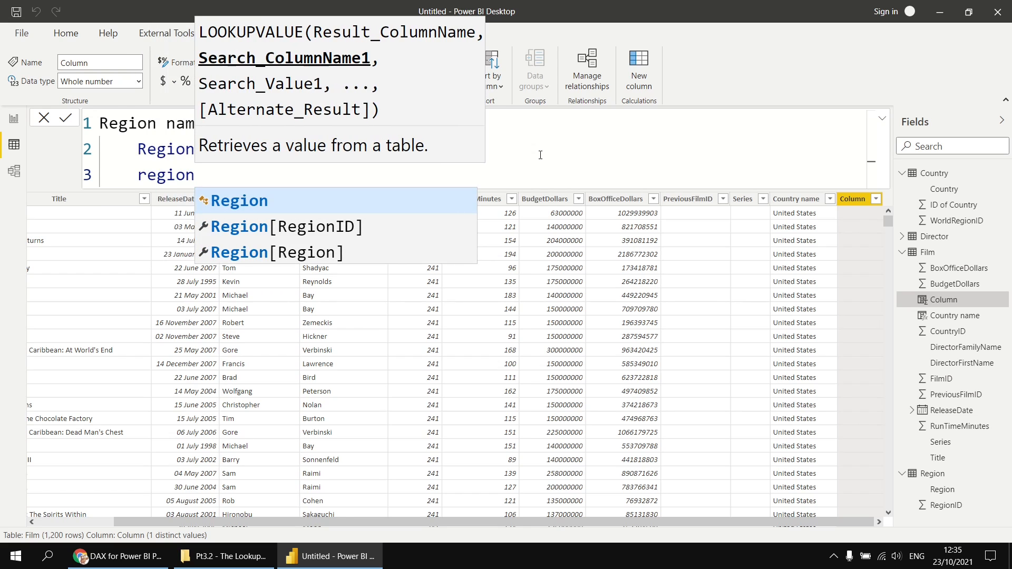
{"action": "key", "text": "Down"}
{"action": "key", "text": "Tab"}
{"action": "type", "text": ","}
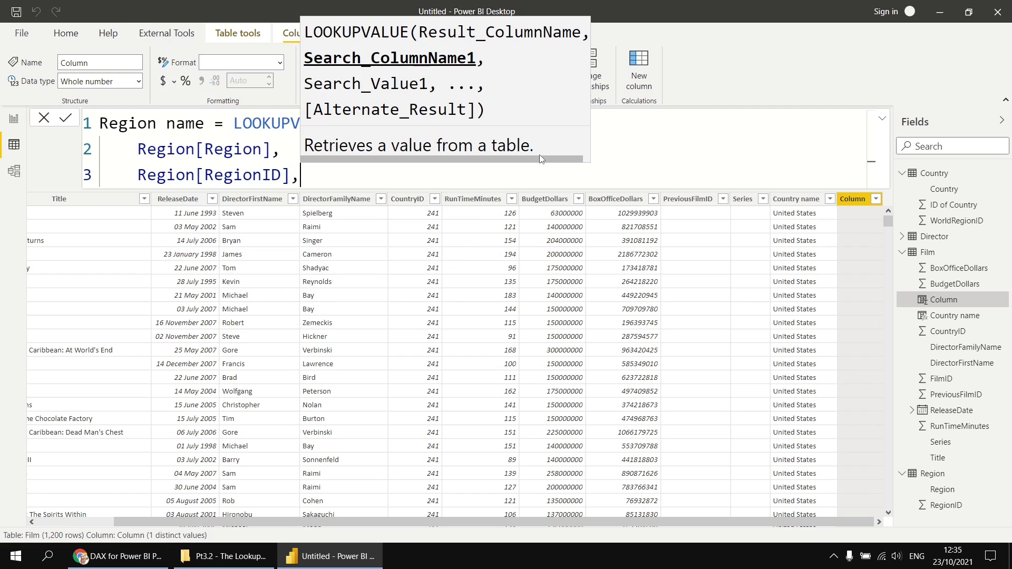
{"action": "key", "text": "shift+Return"}
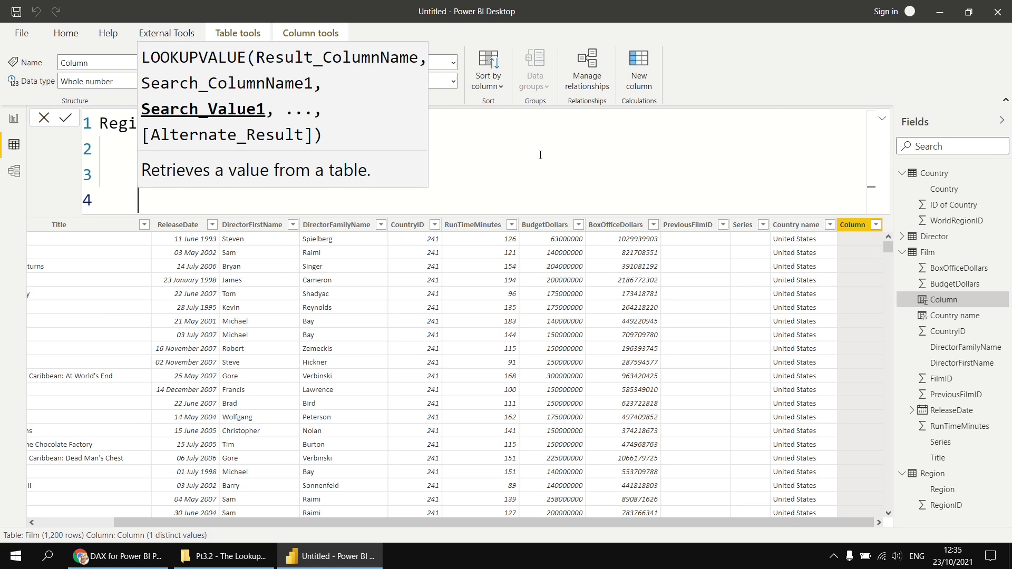
Nest a second LOOKUPVALUE as the search value, with Country[WorldRegionID] as its result column on its own line.
{"action": "type", "text": "lok"}
{"action": "key", "text": "Tab"}
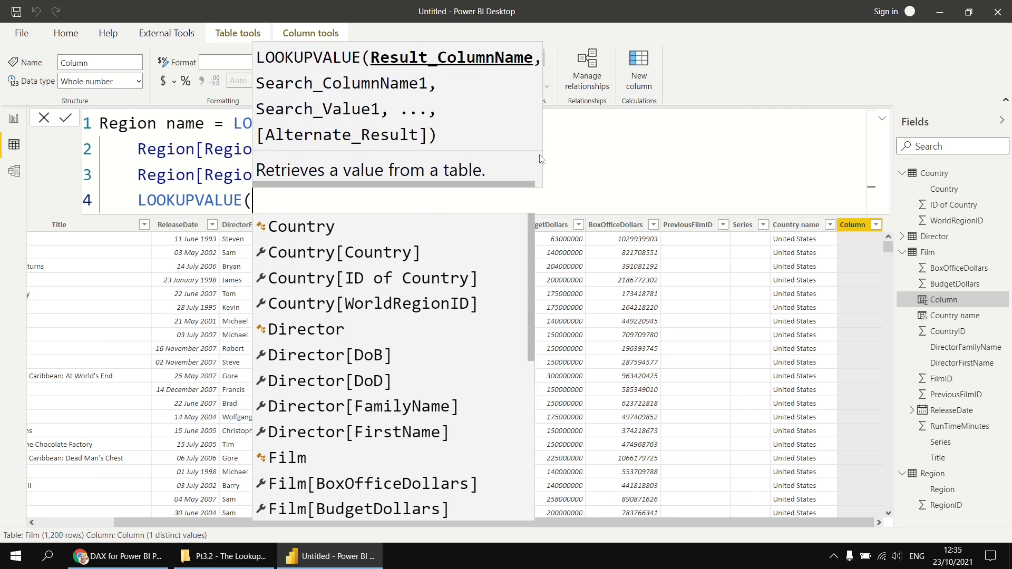
{"action": "key", "text": "shift+Return"}
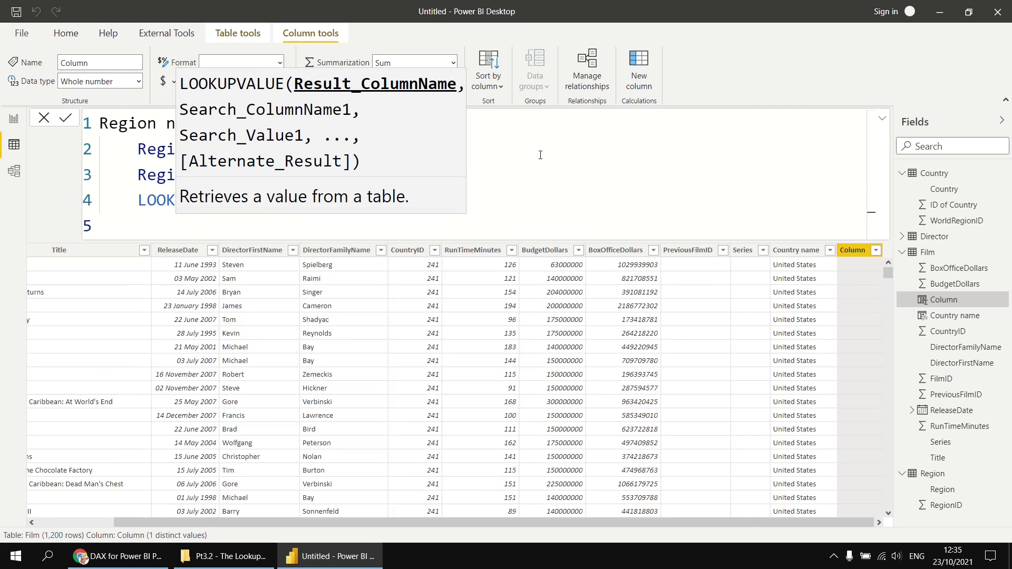
{"action": "type", "text": "coun"}
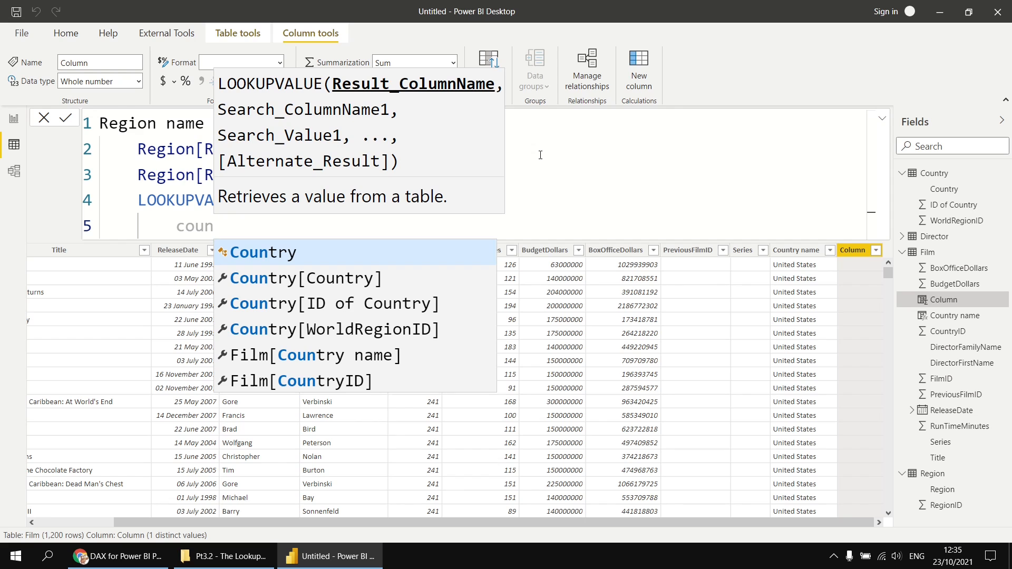
{"action": "key", "text": "Down"}
{"action": "key", "text": "Down"}
{"action": "key", "text": "Down"}
{"action": "key", "text": "Tab"}
{"action": "type", "text": ","}
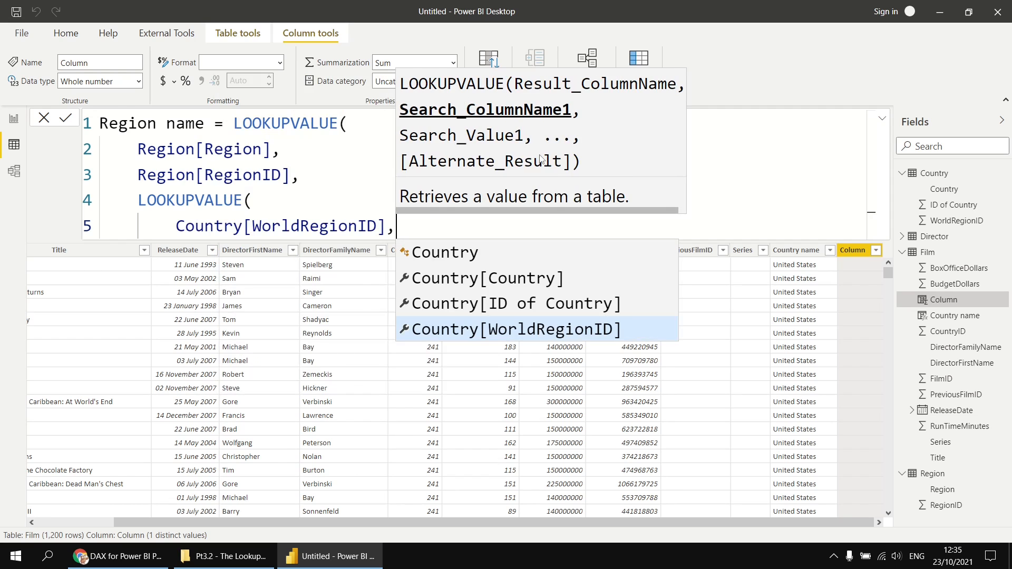
{"action": "key", "text": "shift+Return"}
Enter Country[ID of Country] as the search column of the nested LOOKUPVALUE, followed by a new line.
{"action": "type", "text": "coun"}
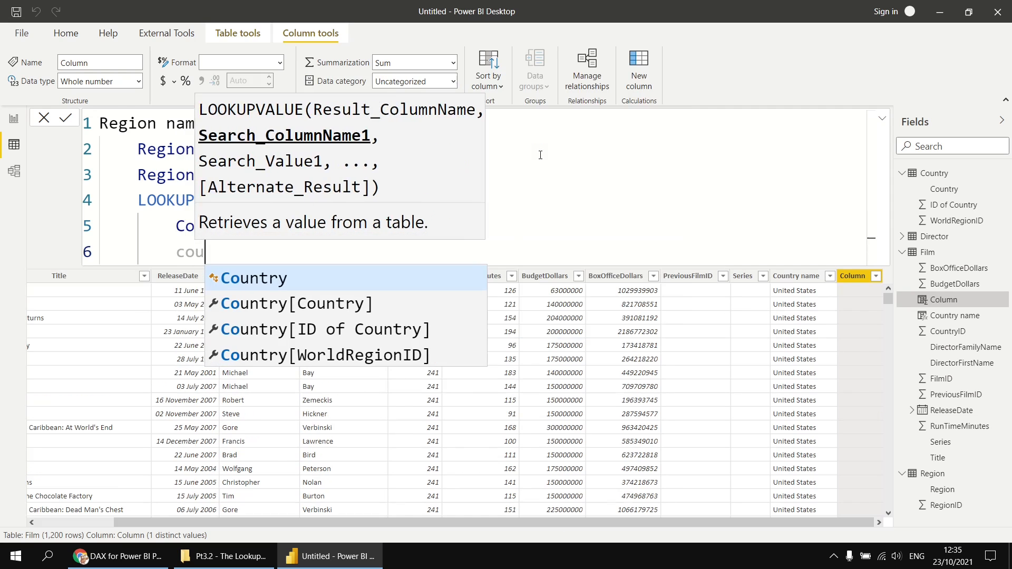
{"action": "key", "text": "Down"}
{"action": "key", "text": "Down"}
{"action": "key", "text": "Tab"}
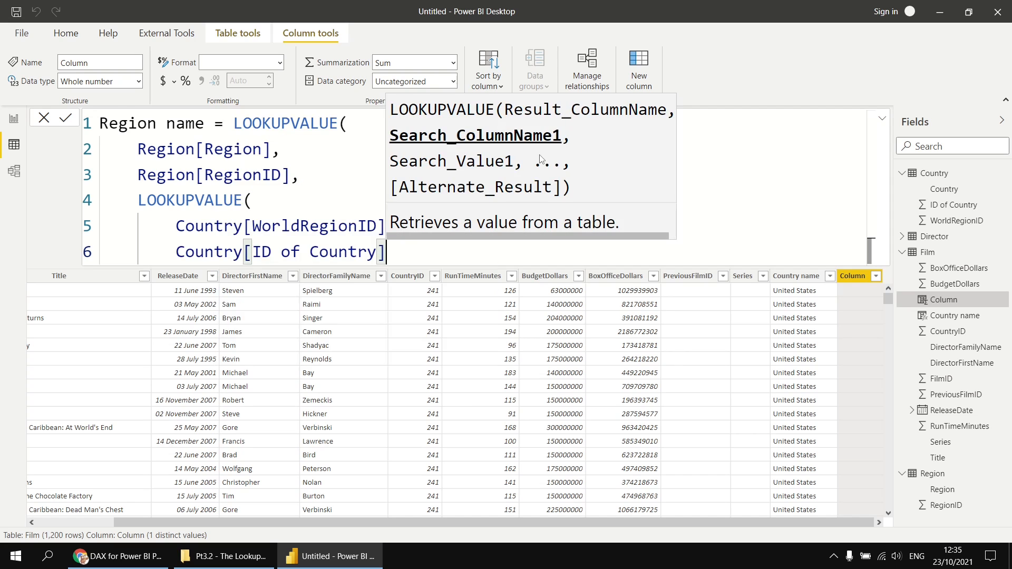
{"action": "type", "text": ","}
{"action": "key", "text": "shift+Return"}
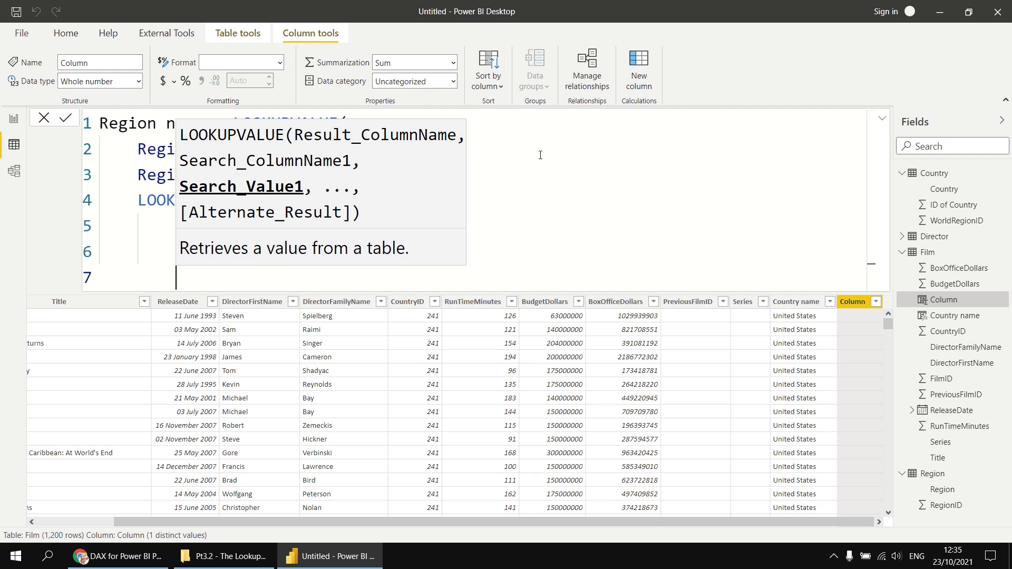
Enter Film[CountryID] as the nested search value, close both LOOKUPVALUE functions on separate lines and commit the Region name formula.
{"action": "type", "text": "film"}
{"action": "key", "text": "Down"}
{"action": "key", "text": "Down"}
{"action": "key", "text": "Down"}
{"action": "key", "text": "Down"}
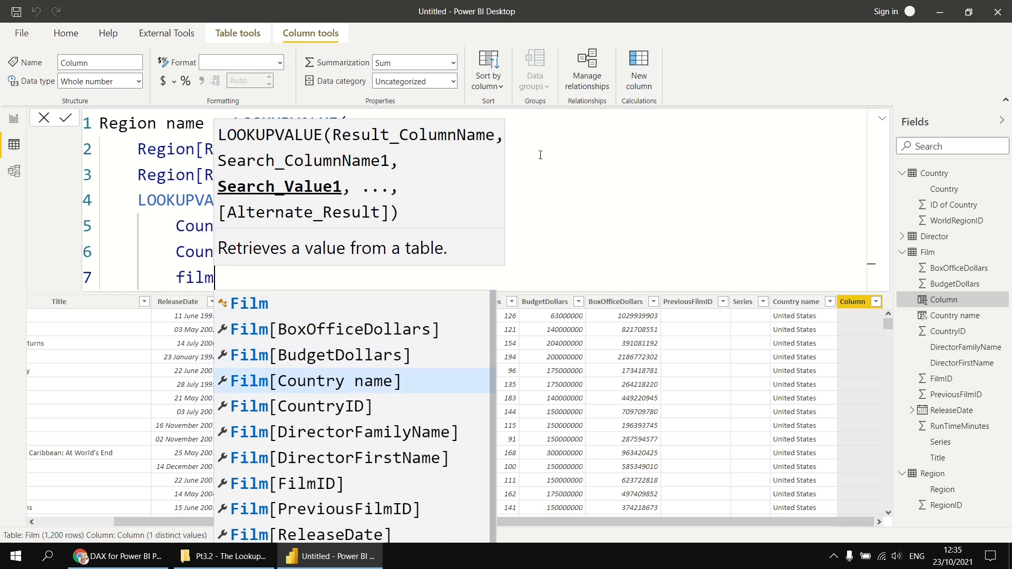
{"action": "key", "text": "Tab"}
{"action": "key", "text": "shift+Return"}
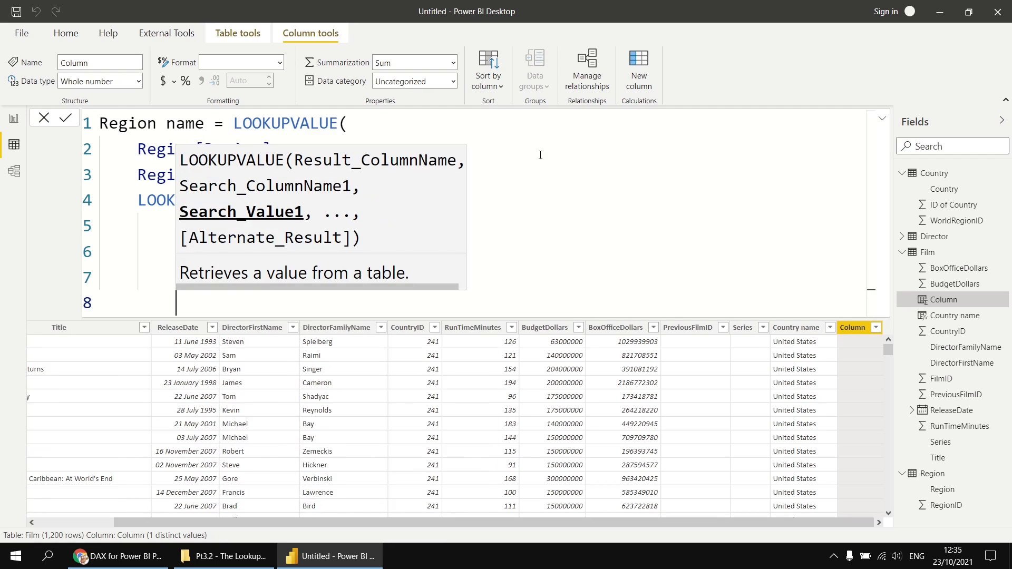
{"action": "type", "text": ")"}
{"action": "key", "text": "shift+Return"}
{"action": "type", "text": ")"}
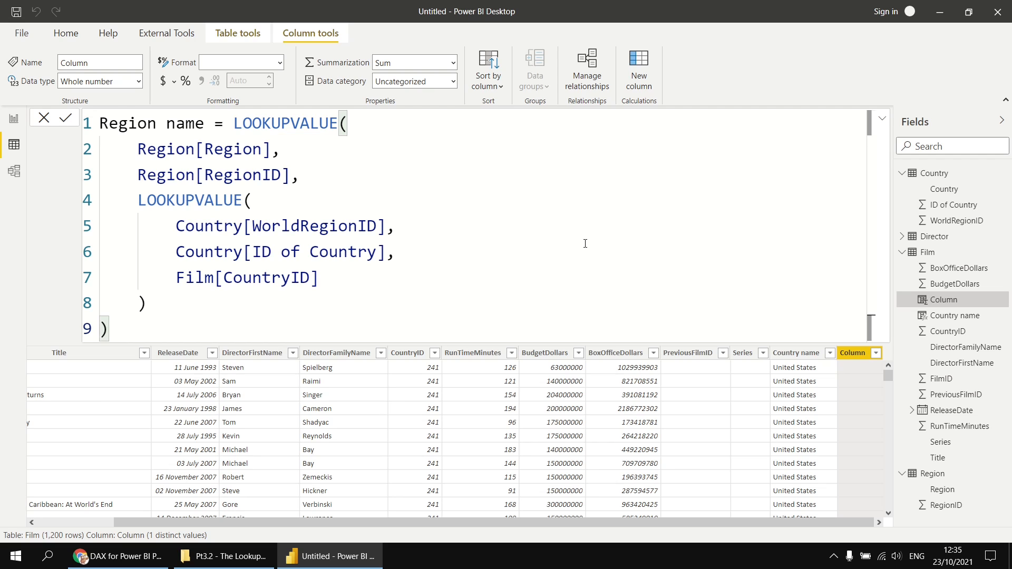
{"action": "key", "text": "Return"}
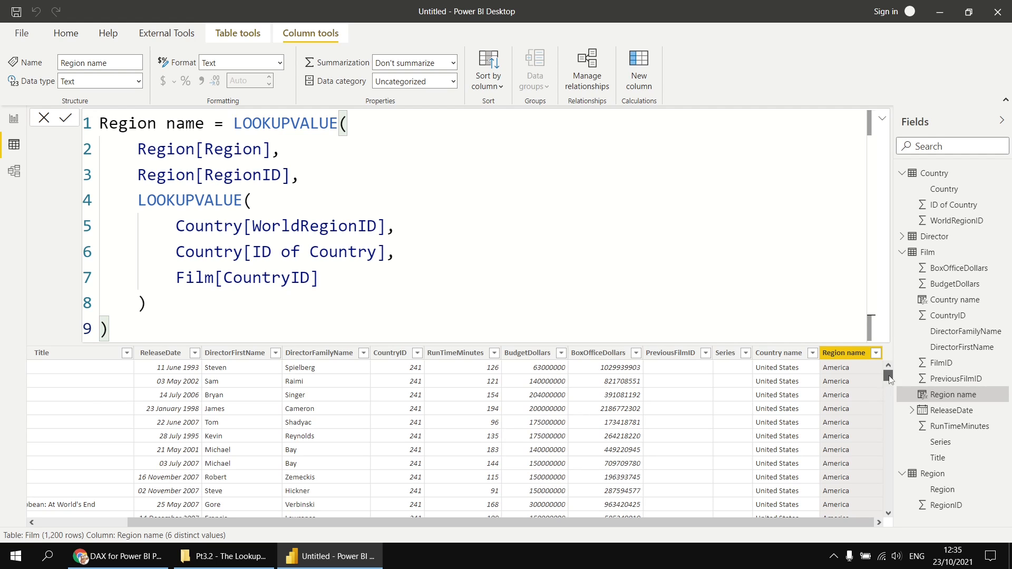
Filter the Region name column to (Blank) only, check the remaining film's values and clear the filter.
{"action": "mouse_move", "coordinate": [887, 377]}
{"action": "left_mouse_down"}
{"action": "mouse_move", "coordinate": [889, 517]}
{"action": "mouse_move", "coordinate": [889, 372]}
{"action": "left_mouse_up"}
{"action": "left_click", "coordinate": [878, 354]}
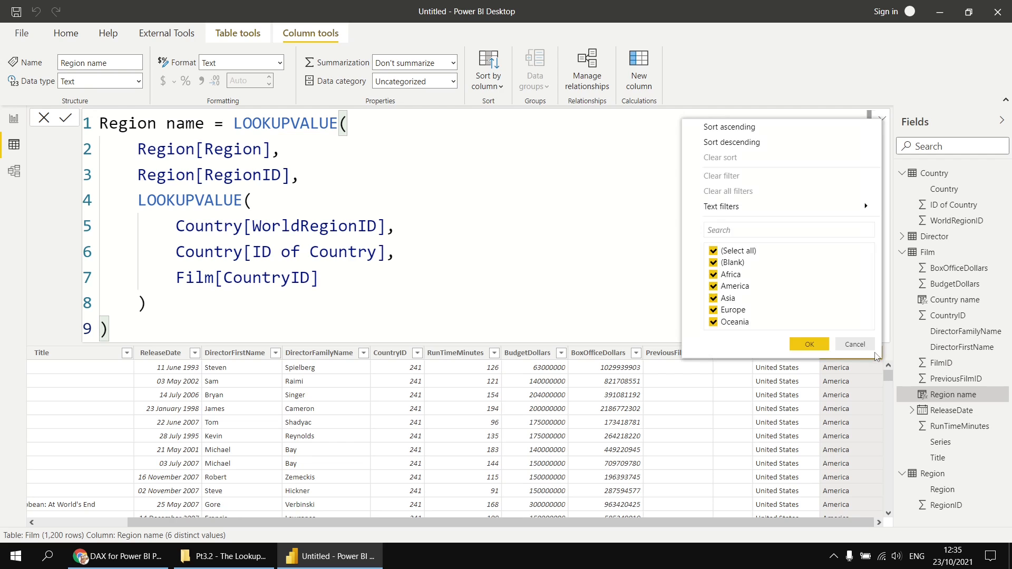
{"action": "left_click", "coordinate": [713, 251]}
{"action": "left_click", "coordinate": [714, 263]}
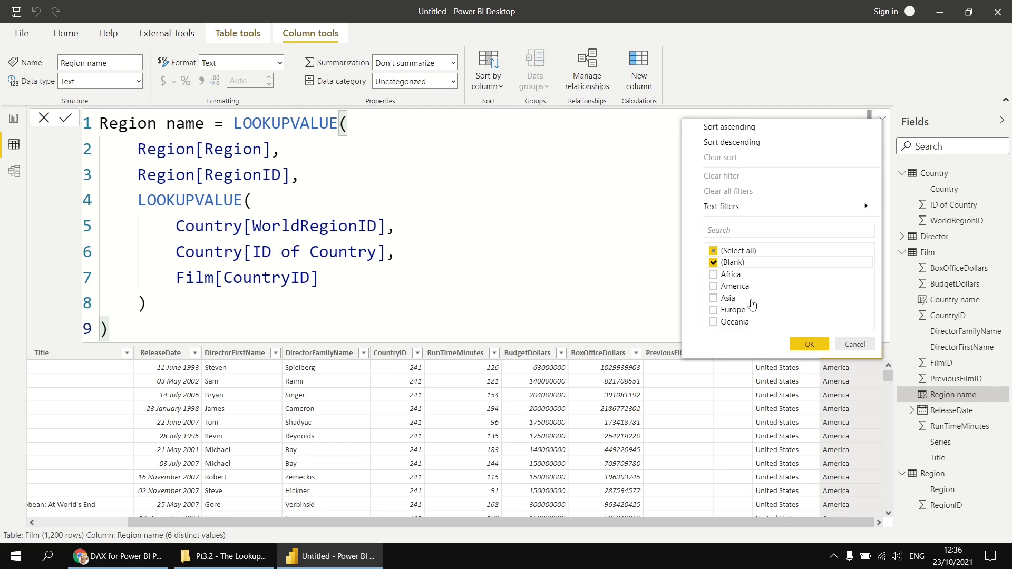
{"action": "left_click", "coordinate": [808, 344]}
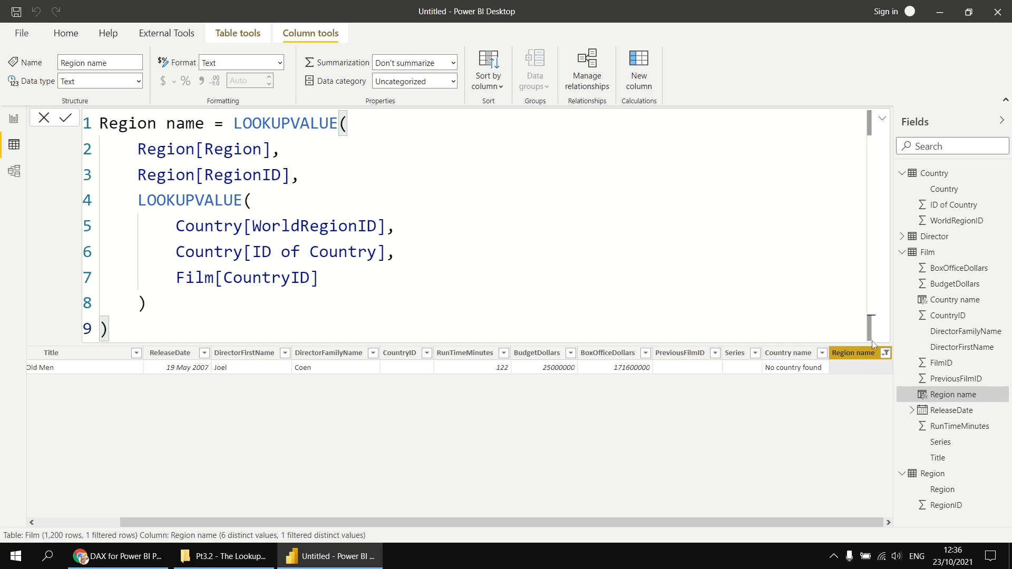
{"action": "left_click", "coordinate": [885, 353]}
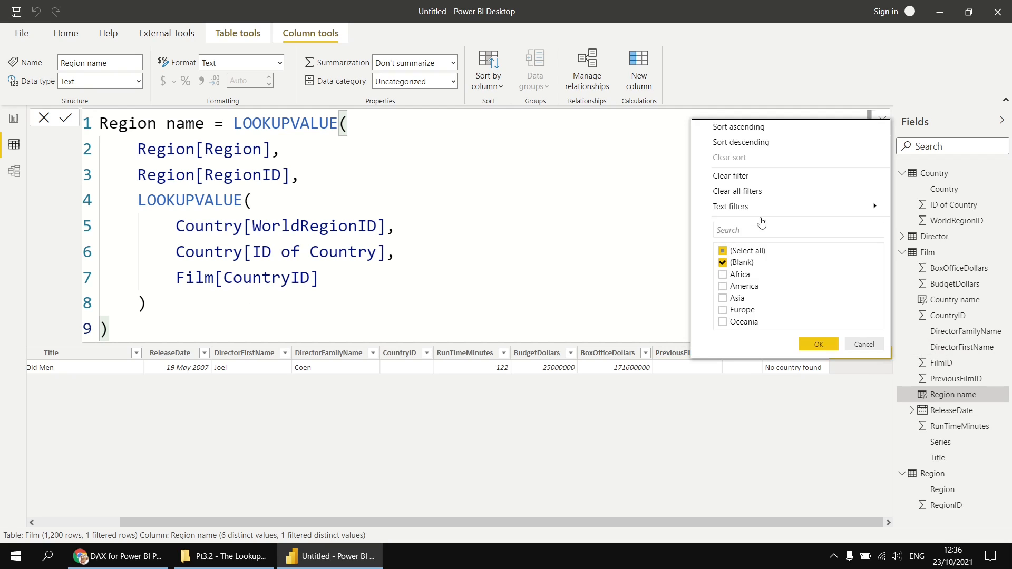
{"action": "left_click", "coordinate": [733, 176]}
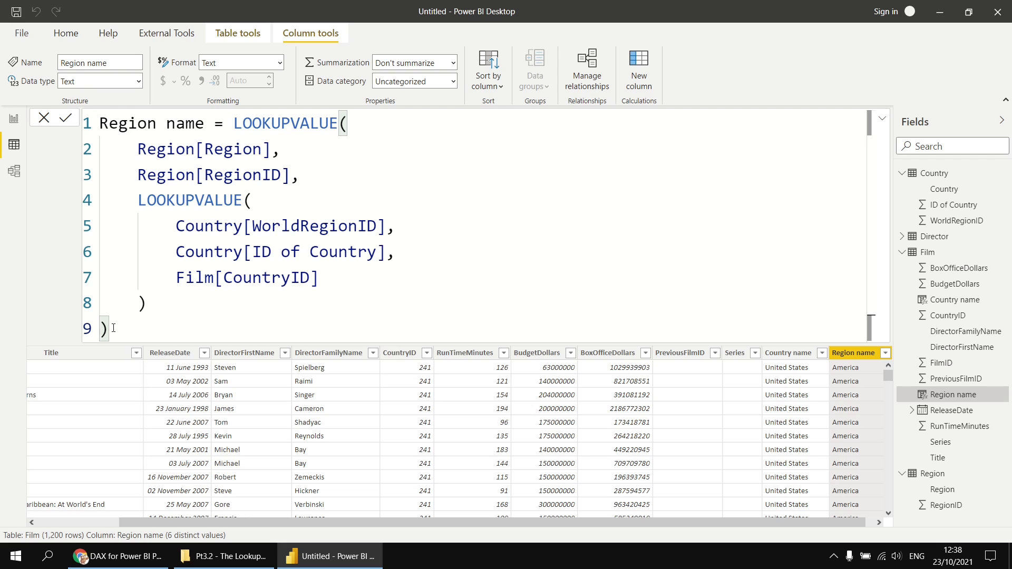
Create model relationships from Film[CountryID] to Country[ID of Country] and from Country[WorldRegionID] to Region[RegionID].
{"action": "left_click", "coordinate": [14, 172]}
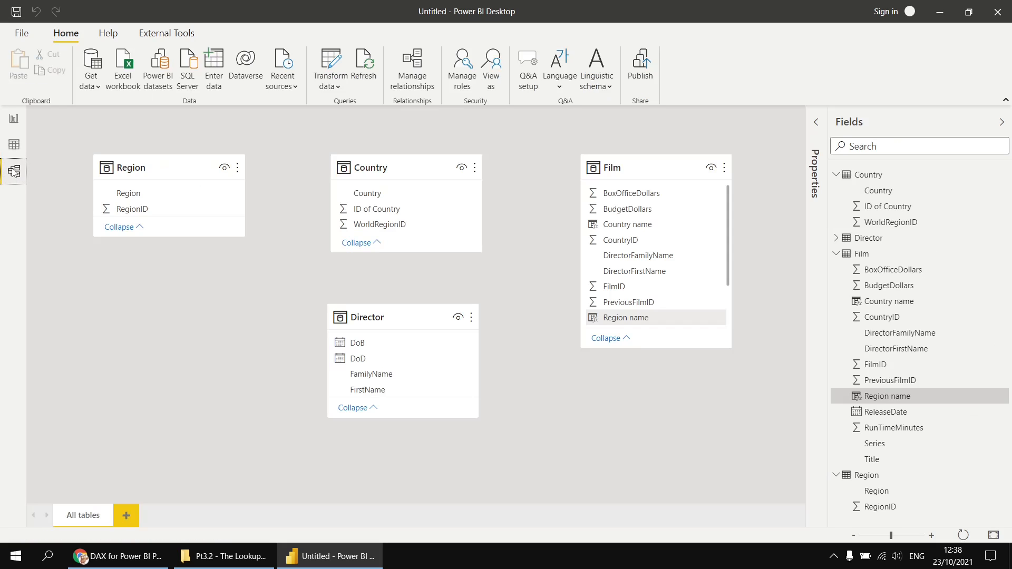
{"action": "left_click_drag", "start_coordinate": [639, 243], "coordinate": [403, 207]}
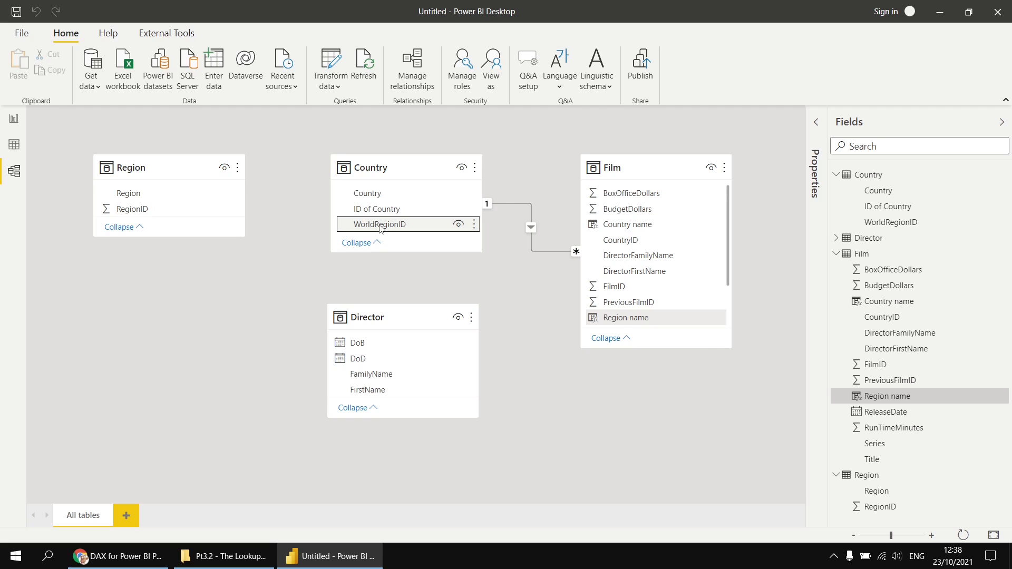
{"action": "left_click_drag", "start_coordinate": [381, 228], "coordinate": [159, 210]}
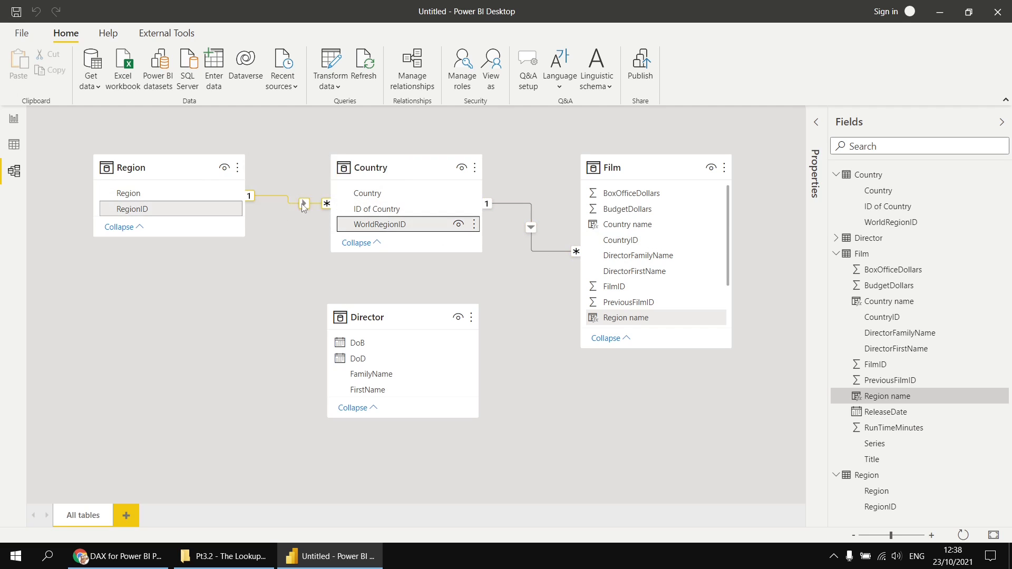
Add a calculated column to the Film table with the formula Region related = RELATED(Region[Region]).
{"action": "left_click", "coordinate": [14, 147]}
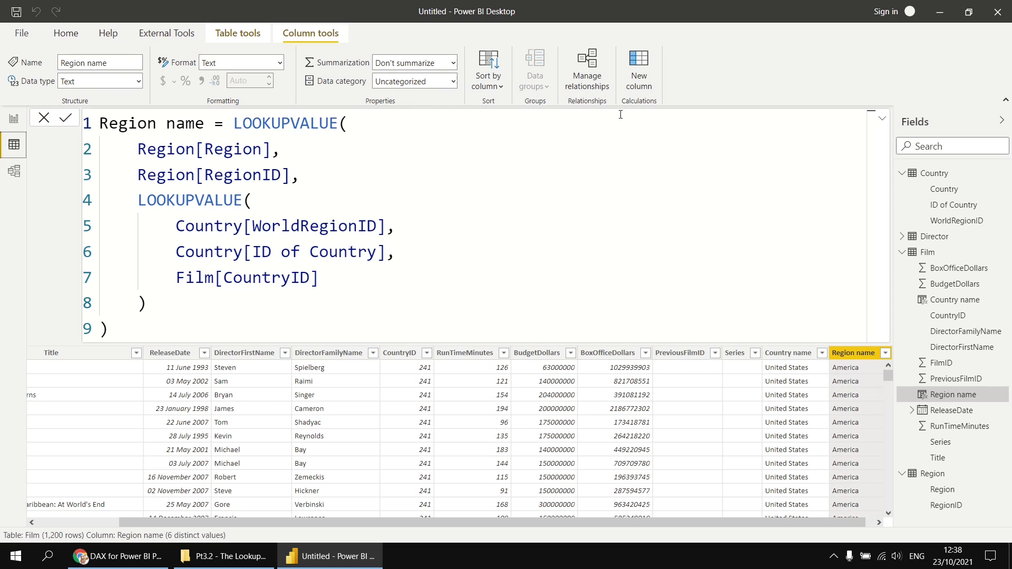
{"action": "left_click", "coordinate": [640, 63]}
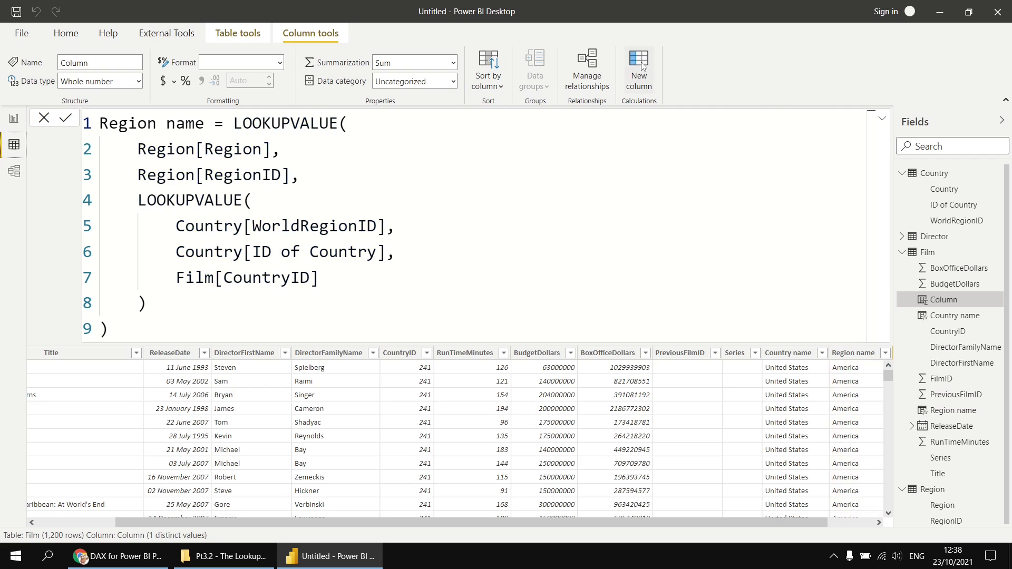
{"action": "type", "text": "Reg"}
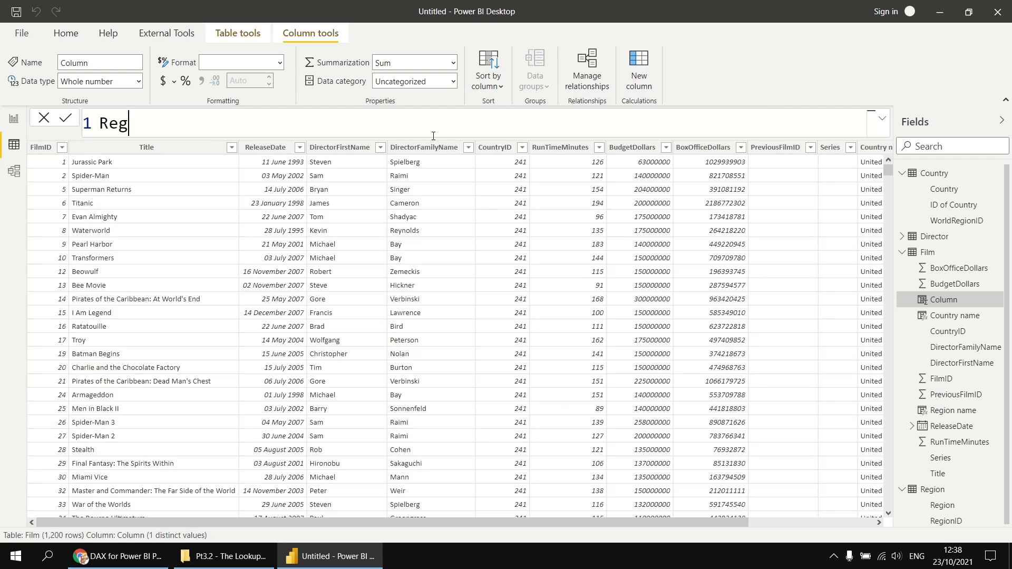
{"action": "type", "text": "ion related = re"}
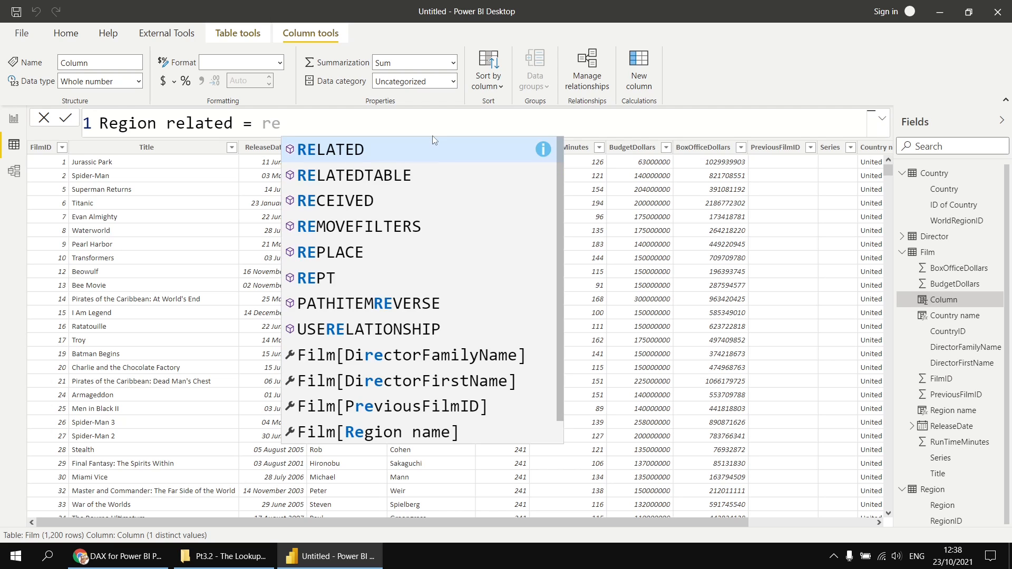
{"action": "key", "text": "Tab"}
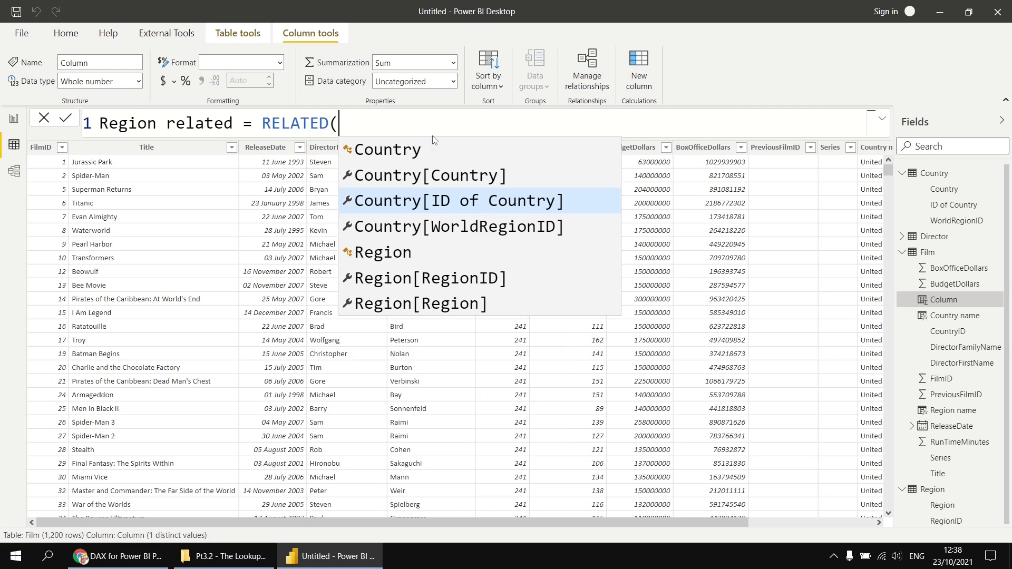
{"action": "key", "text": "Down"}
{"action": "key", "text": "Down"}
{"action": "key", "text": "Down"}
{"action": "key", "text": "Down"}
{"action": "key", "text": "Tab"}
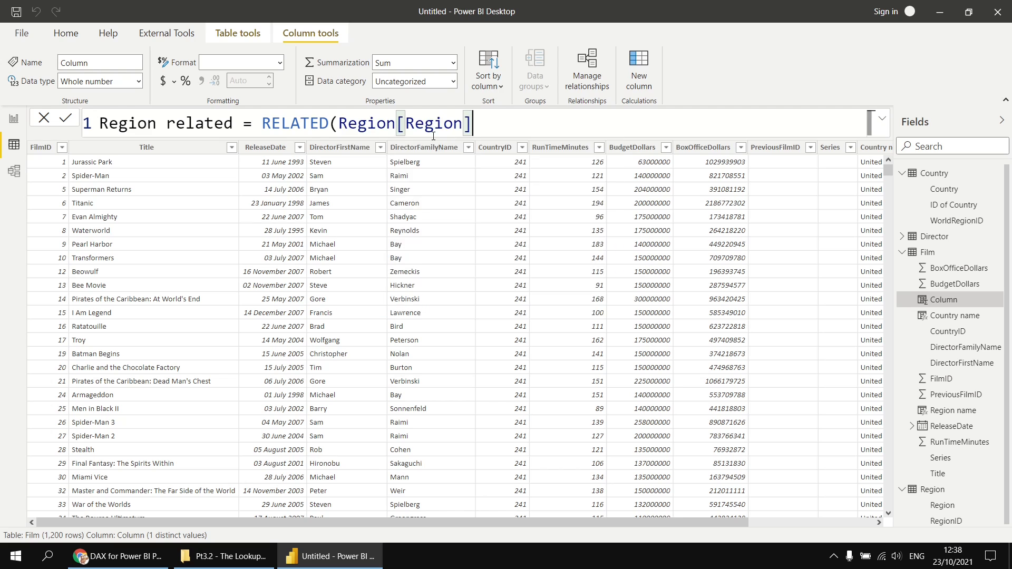
{"action": "type", "text": ")"}
{"action": "key", "text": "Return"}
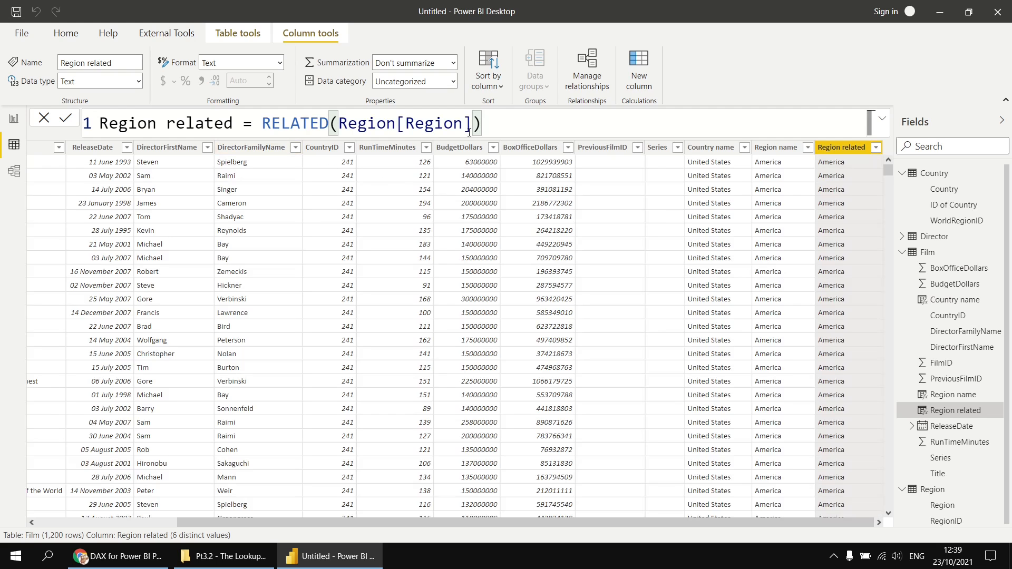
Create many-to-many relationships between Director and Film, linking FirstName to DirectorFirstName and DirectorFamilyName to FamilyName.
{"action": "left_click", "coordinate": [15, 175]}
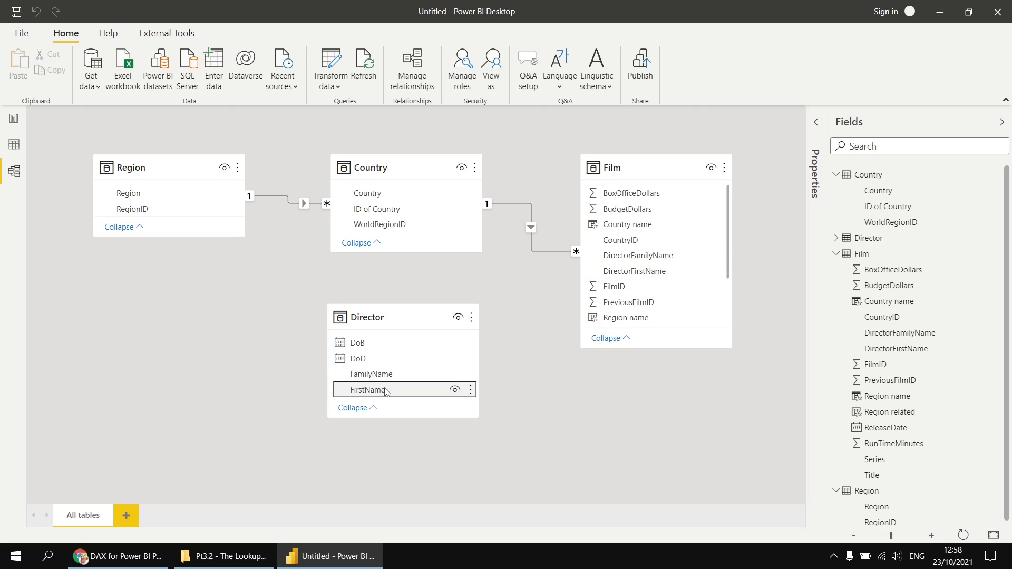
{"action": "left_click_drag", "start_coordinate": [380, 390], "coordinate": [638, 271]}
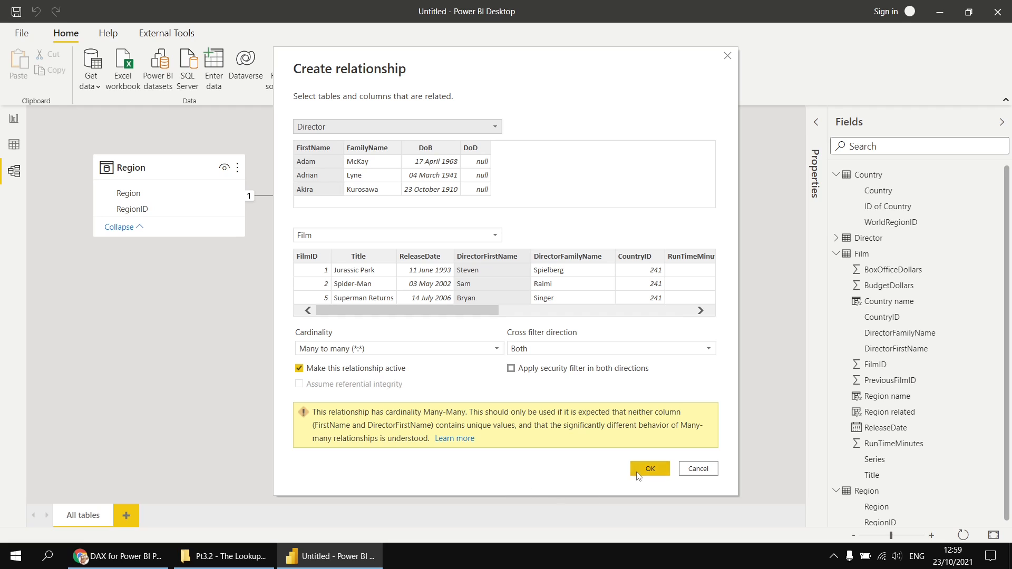
{"action": "left_click", "coordinate": [650, 470]}
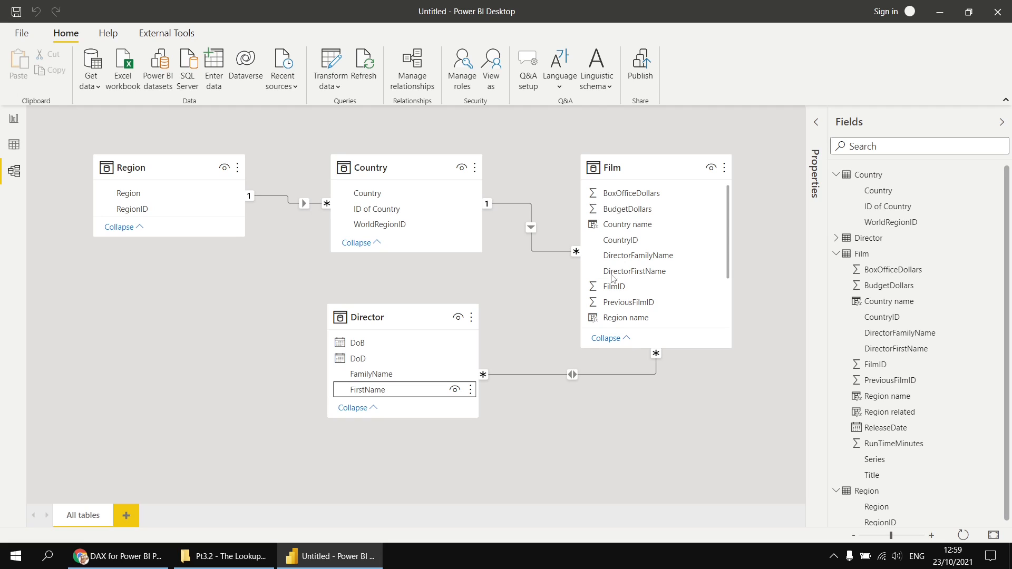
{"action": "left_click_drag", "start_coordinate": [638, 255], "coordinate": [408, 377]}
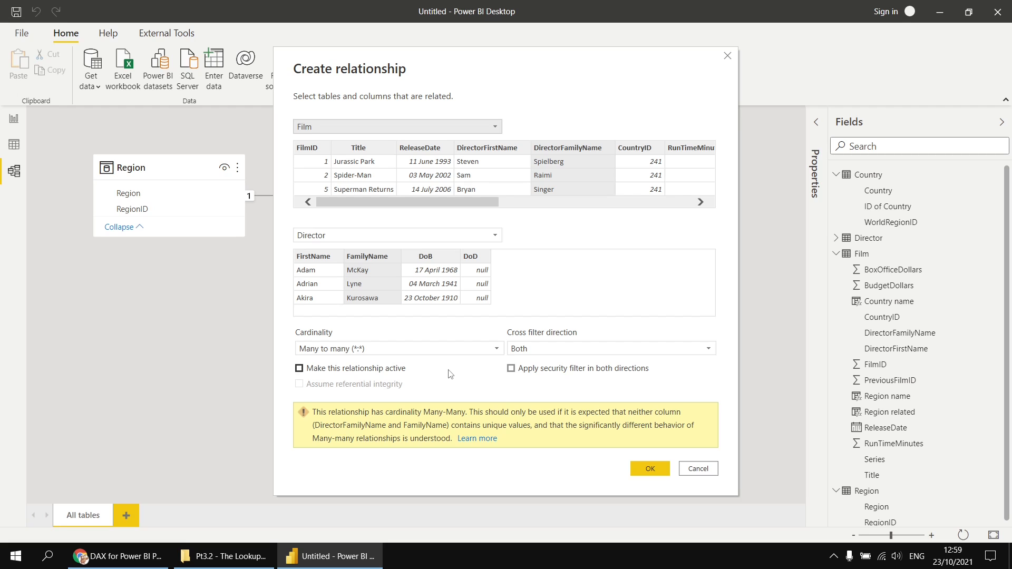
{"action": "left_click", "coordinate": [650, 468]}
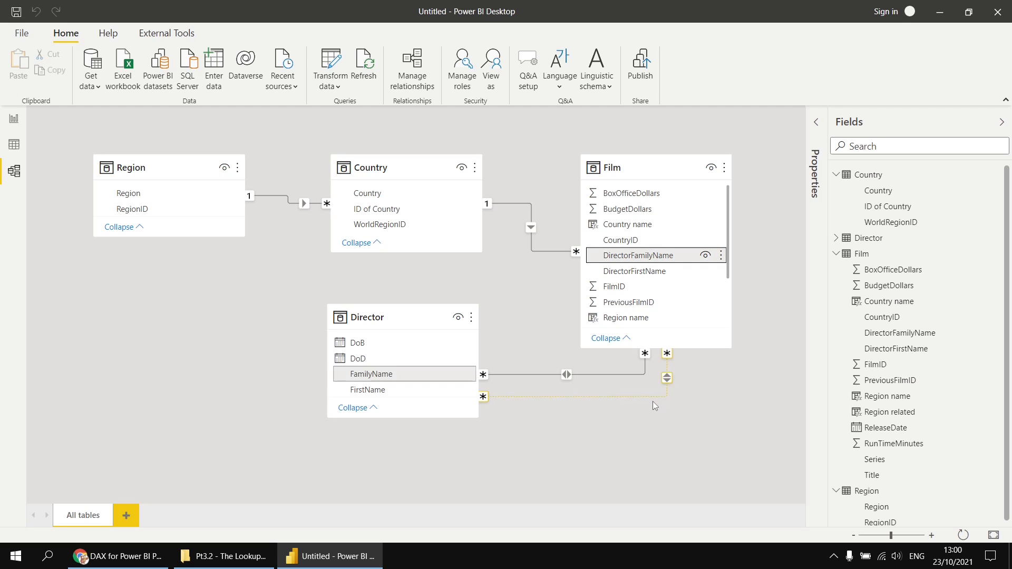
Deactivate the first-name relationship between Director and Film and make the family-name relationship active instead.
{"action": "right_click", "coordinate": [569, 378]}
{"action": "left_click", "coordinate": [586, 403]}
{"action": "left_click", "coordinate": [299, 369]}
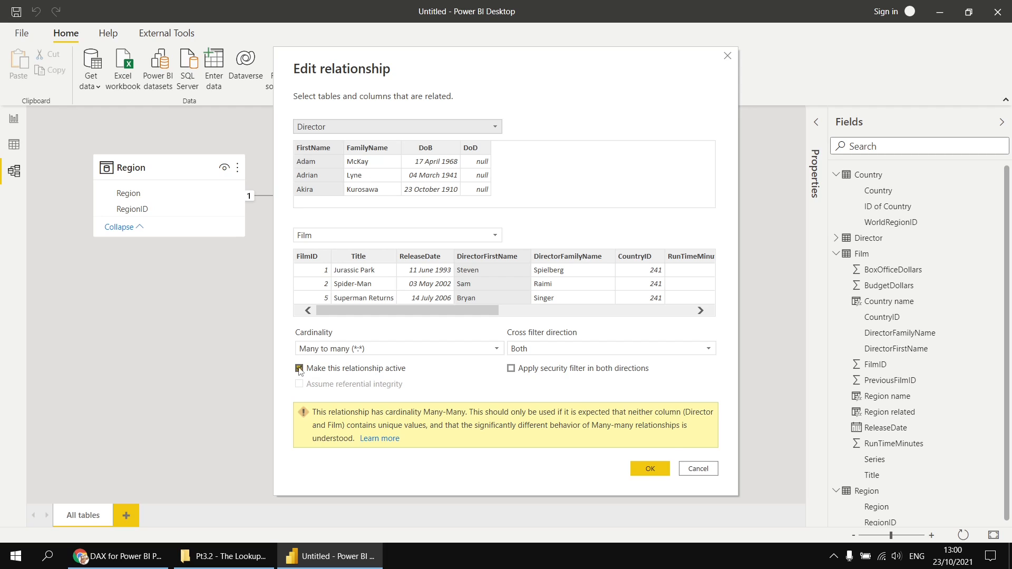
{"action": "left_click", "coordinate": [640, 470]}
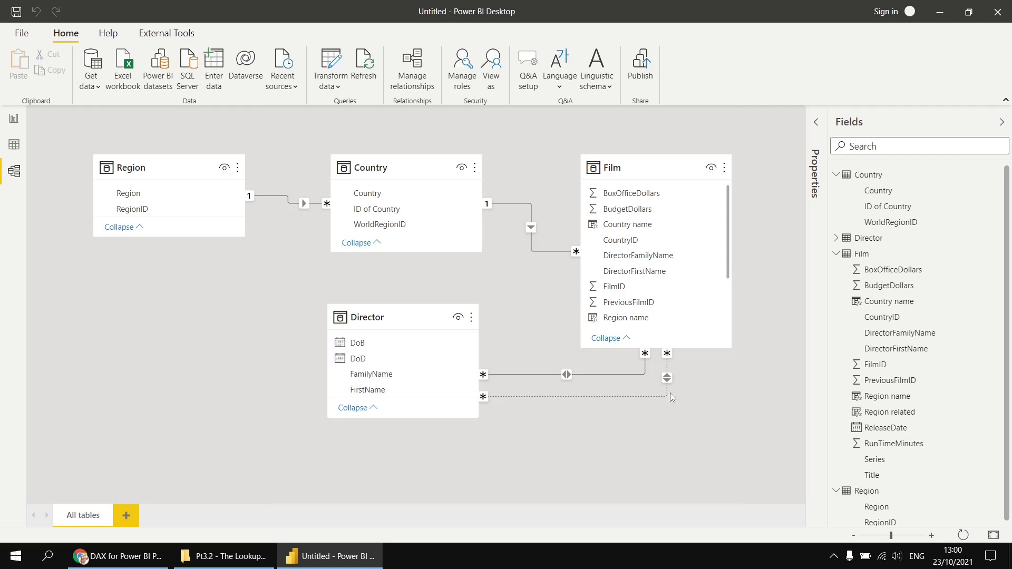
{"action": "right_click", "coordinate": [667, 378]}
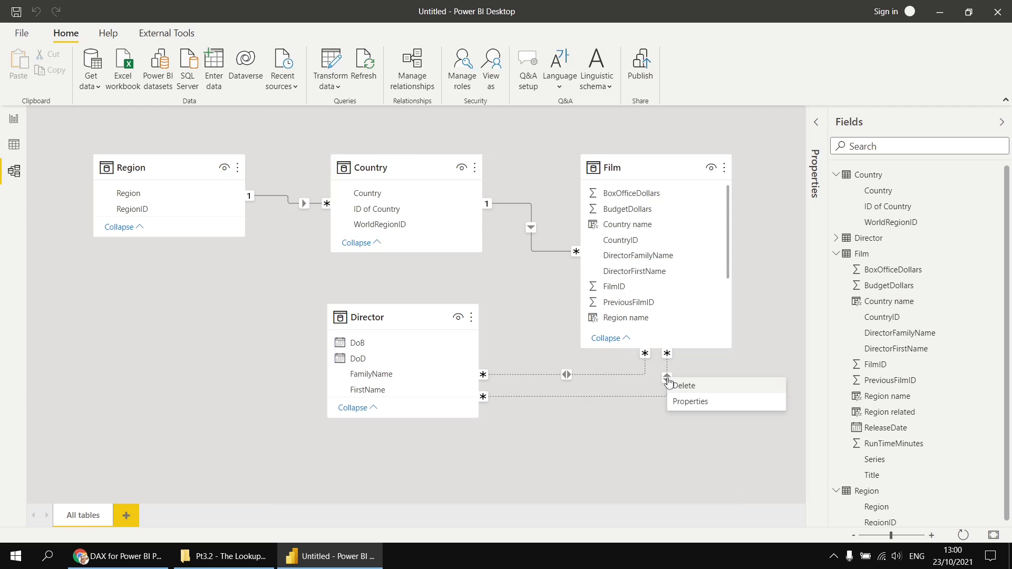
{"action": "left_click", "coordinate": [680, 401]}
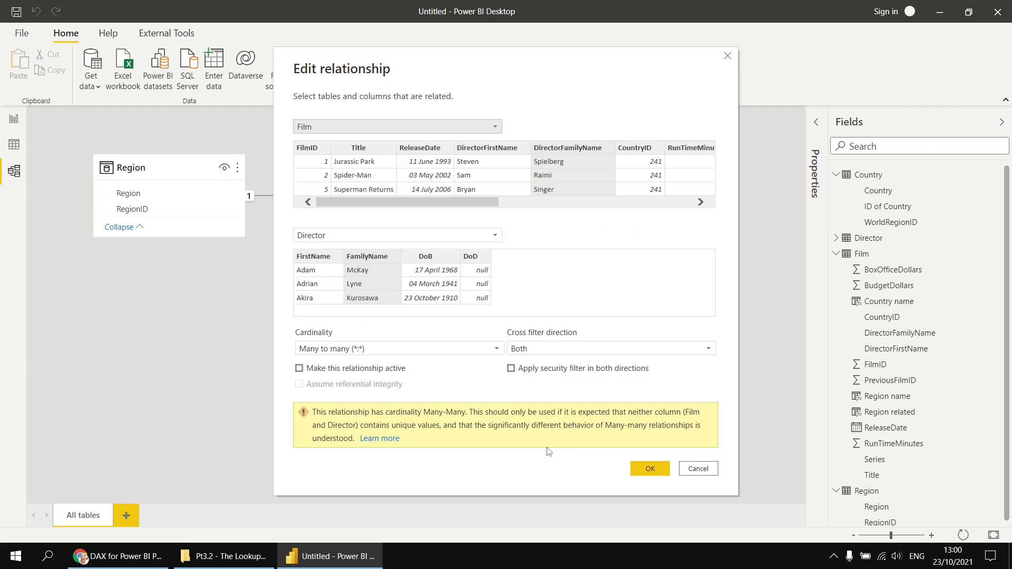
{"action": "left_click", "coordinate": [299, 368]}
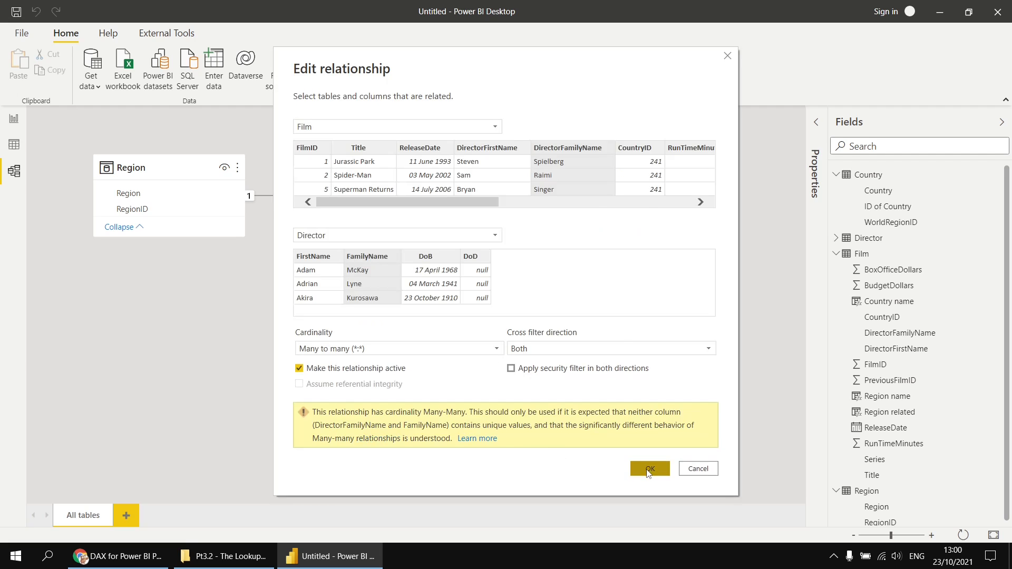
{"action": "left_click", "coordinate": [641, 469]}
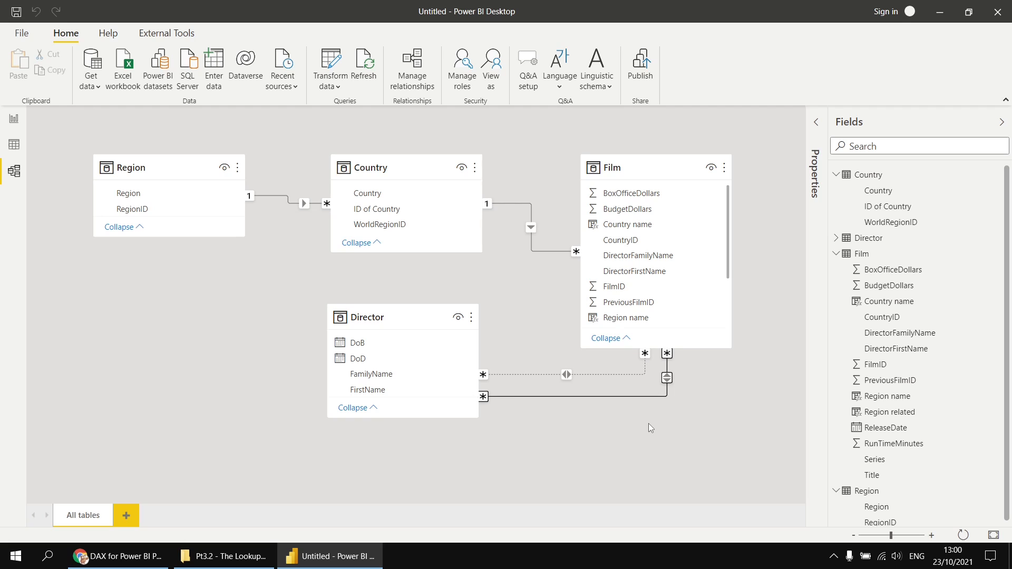
Delete both the family-name and first-name relationships between the Director and Film tables.
{"action": "right_click", "coordinate": [669, 374]}
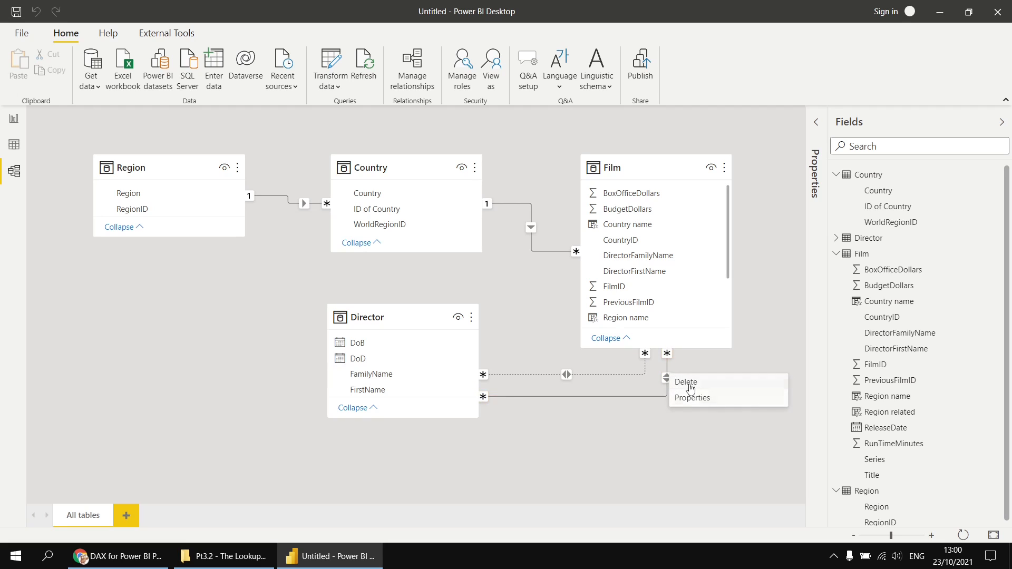
{"action": "left_click", "coordinate": [688, 382]}
{"action": "left_click", "coordinate": [512, 315]}
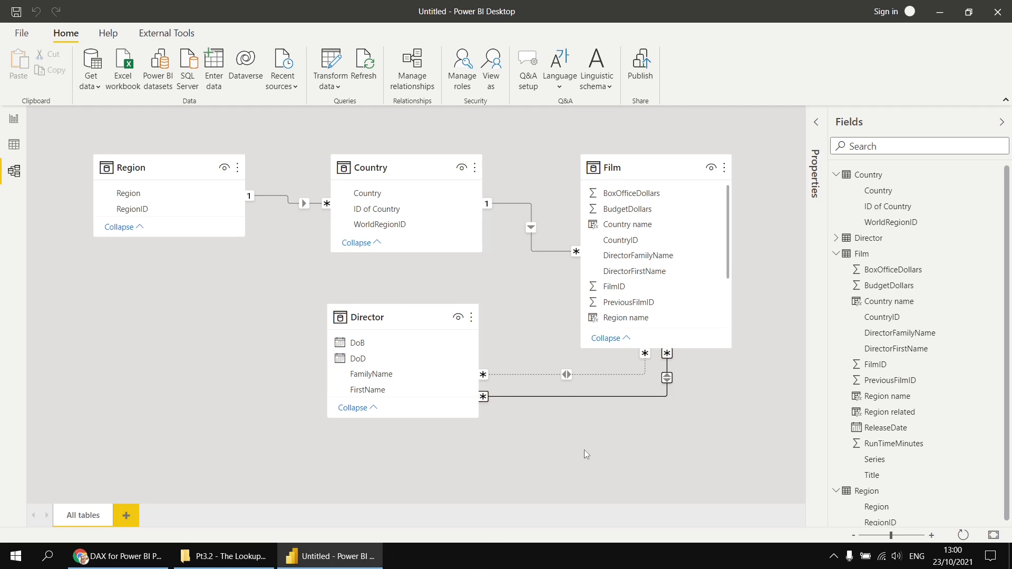
{"action": "right_click", "coordinate": [571, 374]}
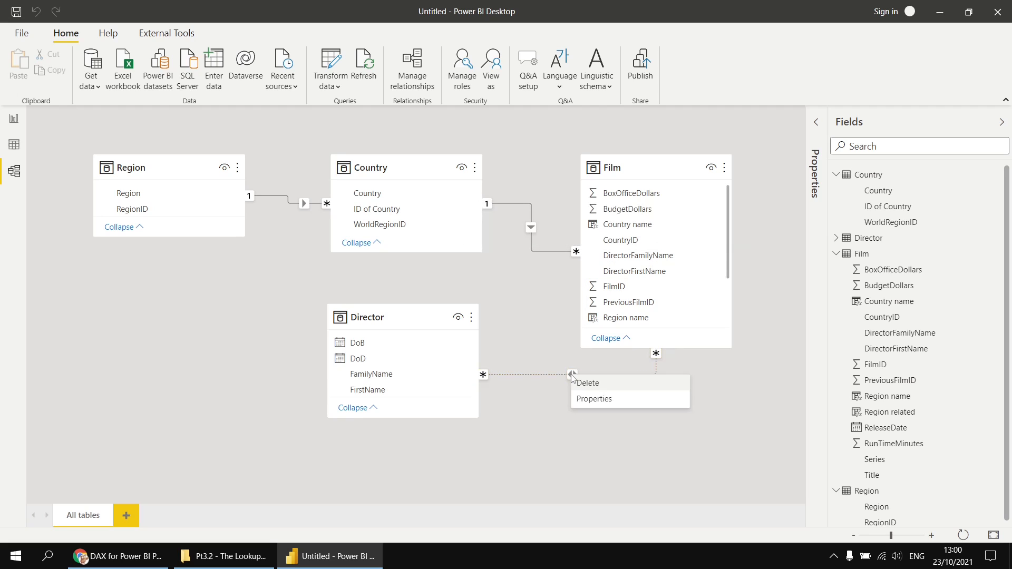
{"action": "left_click", "coordinate": [580, 383]}
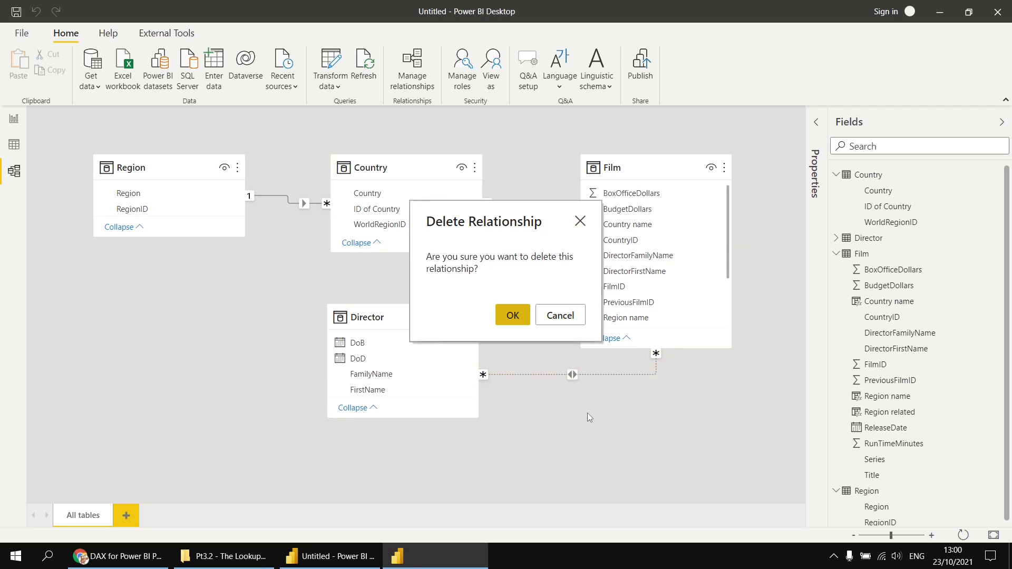
{"action": "left_click", "coordinate": [517, 308]}
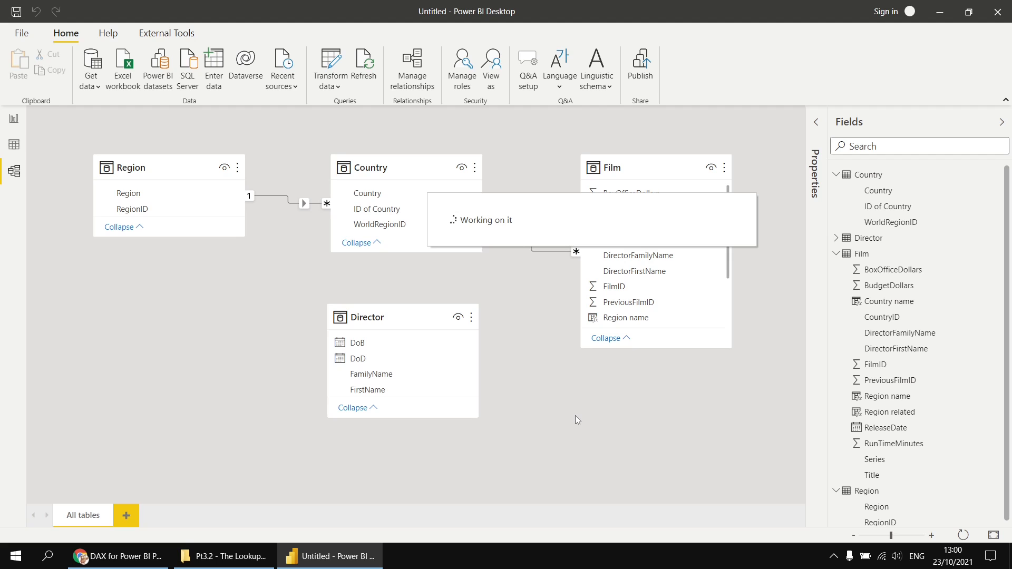
Start a new calculated column in the Film table named Director DOB that opens with a LOOKUPVALUE function.
{"action": "left_click", "coordinate": [14, 144]}
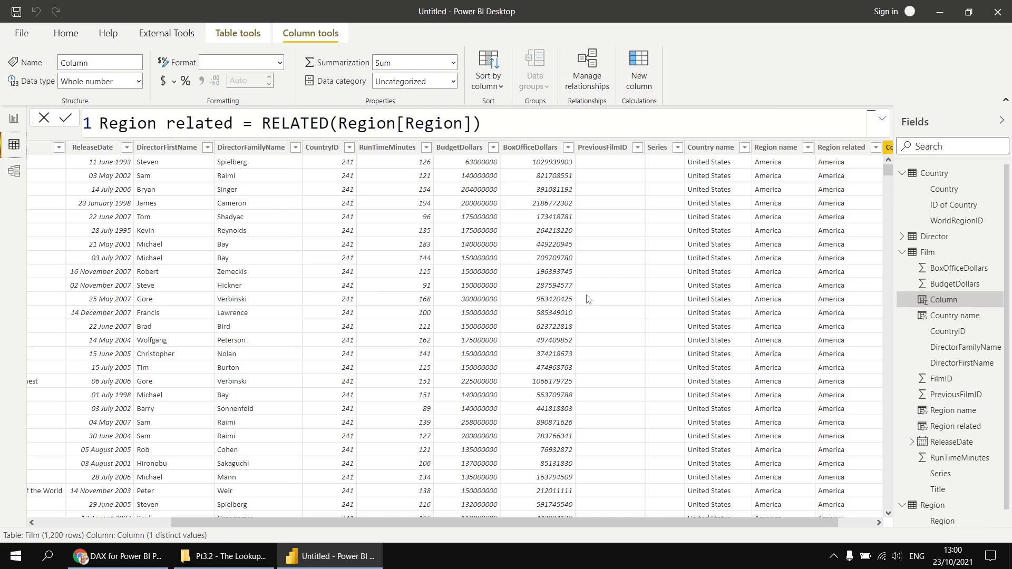
{"action": "type", "text": "Di"}
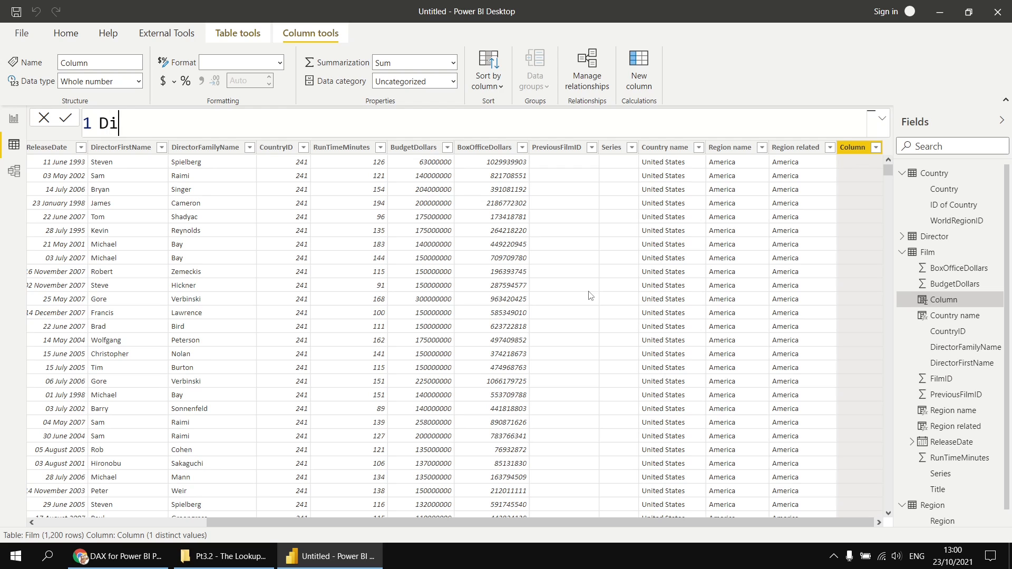
{"action": "type", "text": "rector DOB"}
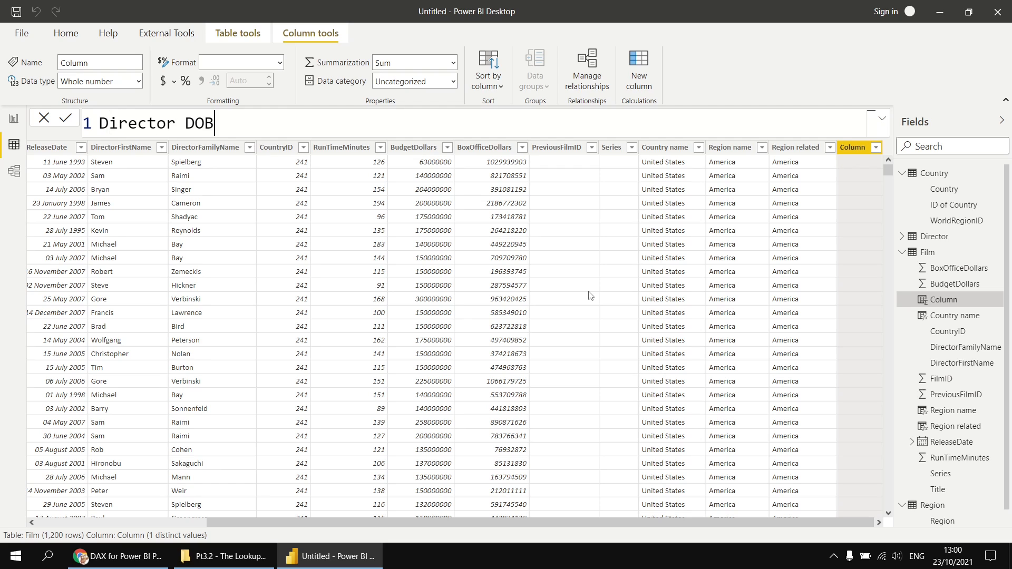
{"action": "type", "text": " = loo"}
{"action": "key", "text": "Tab"}
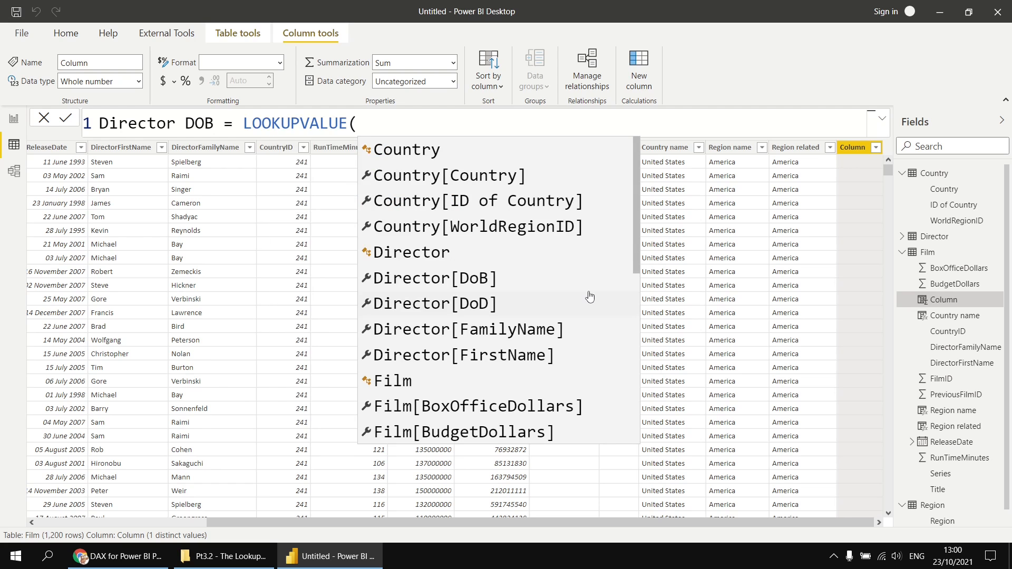
Enter Director[DoB] as the LOOKUPVALUE result column on its own line, followed by a comma and a new line.
{"action": "key", "text": "shift+Return"}
{"action": "type", "text": "dir"}
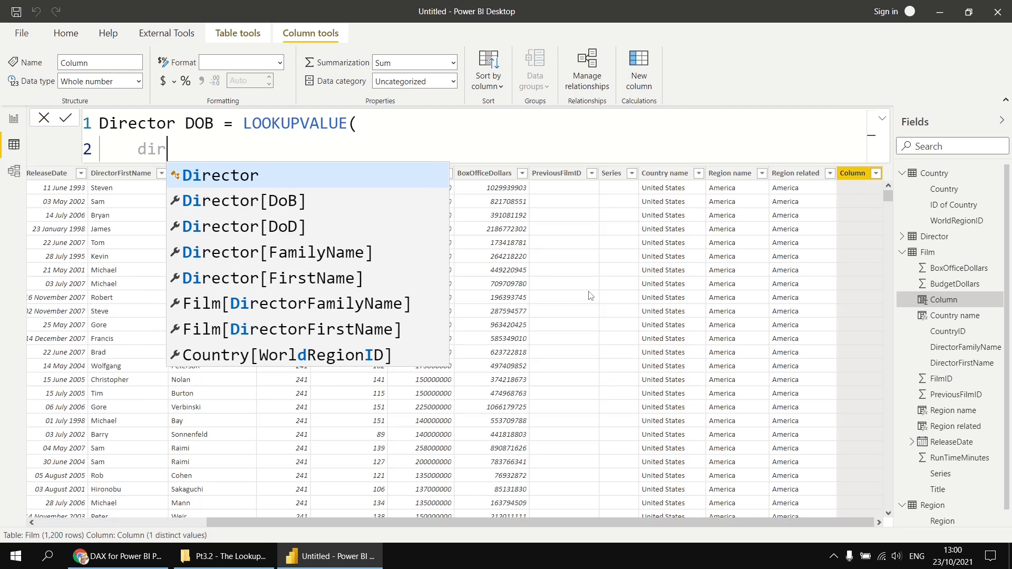
{"action": "key", "text": "Down"}
{"action": "key", "text": "Tab"}
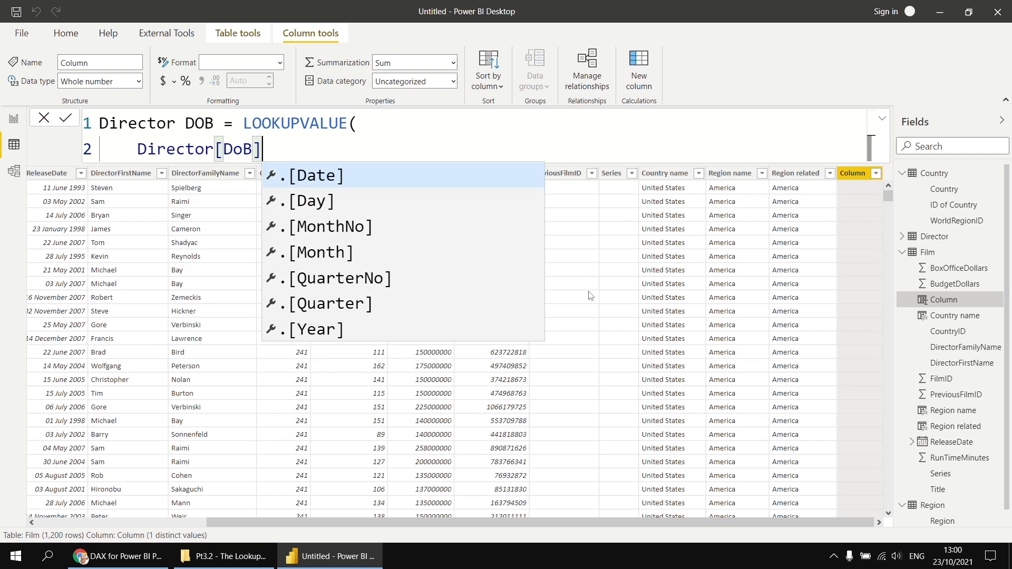
{"action": "type", "text": ","}
{"action": "key", "text": "shift+Return"}
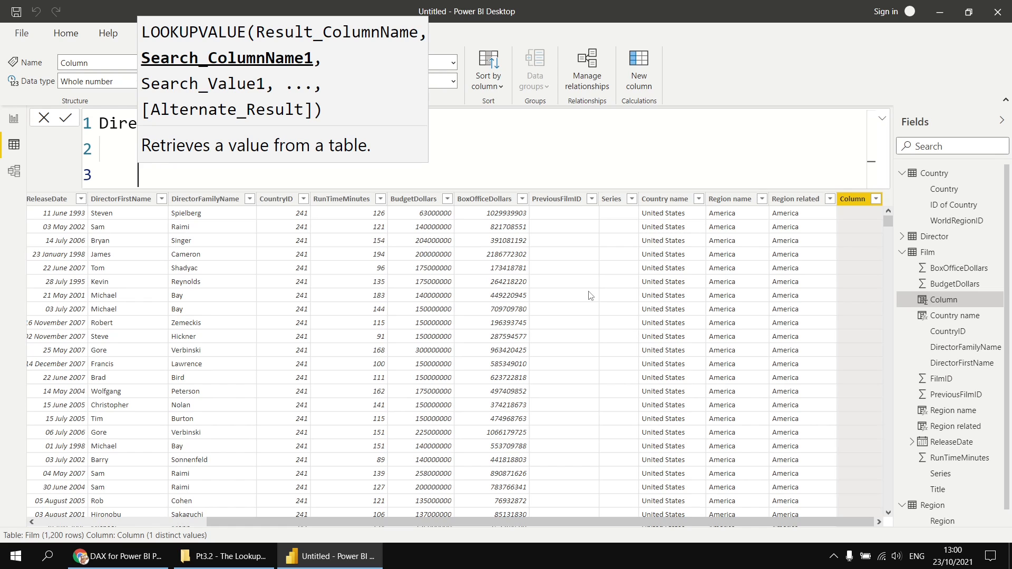
Enter Director[FirstName] as the first search column of the Director DOB formula.
{"action": "type", "text": "di"}
{"action": "key", "text": "Down"}
{"action": "key", "text": "Down"}
{"action": "key", "text": "Down"}
{"action": "key", "text": "Down"}
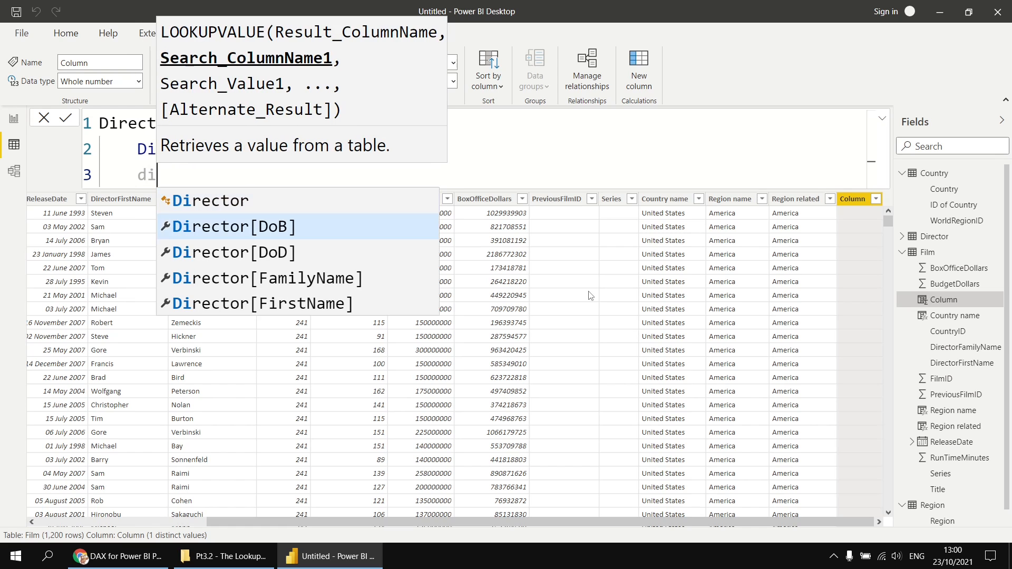
{"action": "key", "text": "Tab"}
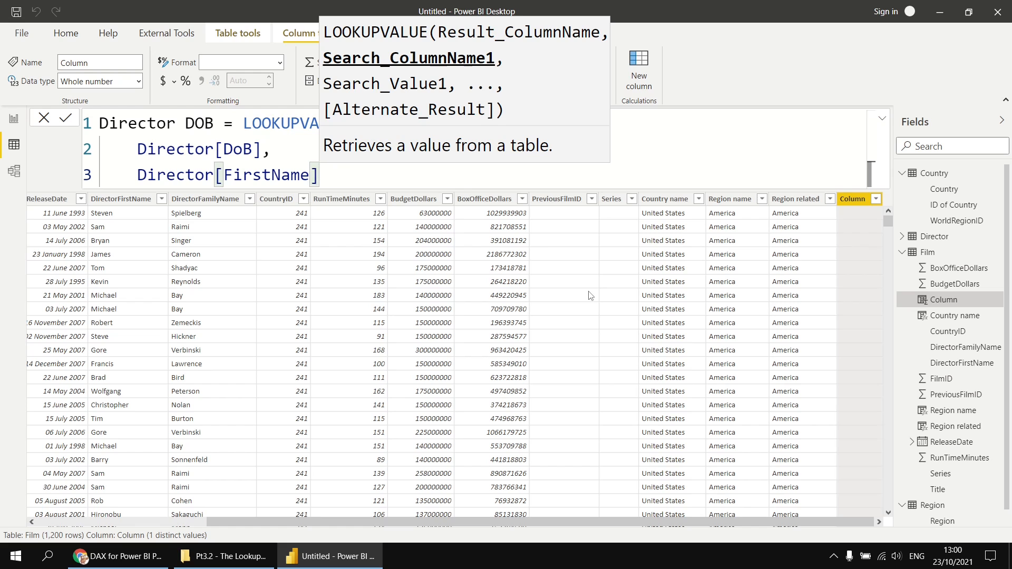
Enter Film[DirectorFirstName] on a new line as the first search value of the Director DOB formula.
{"action": "type", "text": ","}
{"action": "key", "text": "shift+Return"}
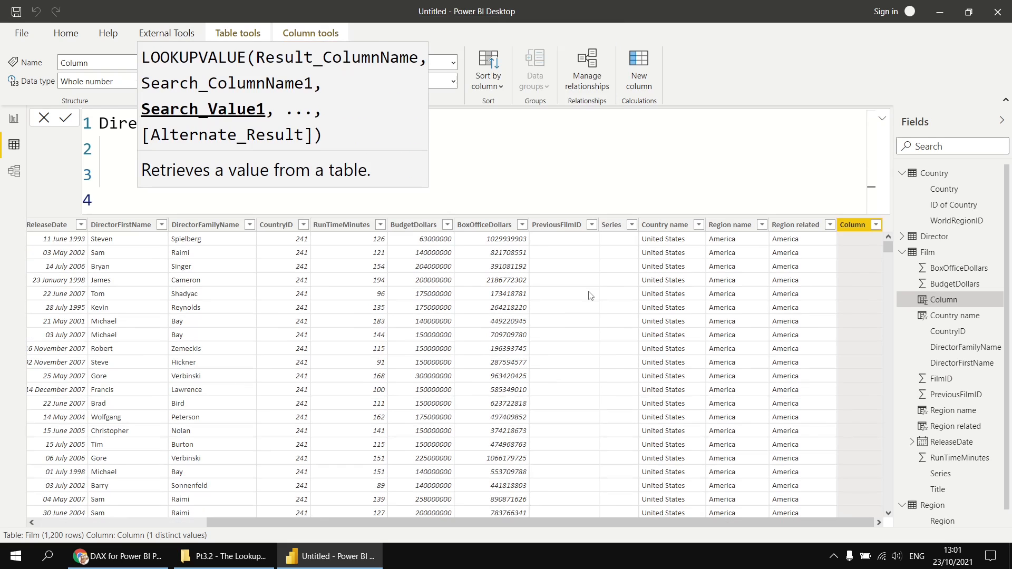
{"action": "type", "text": "film"}
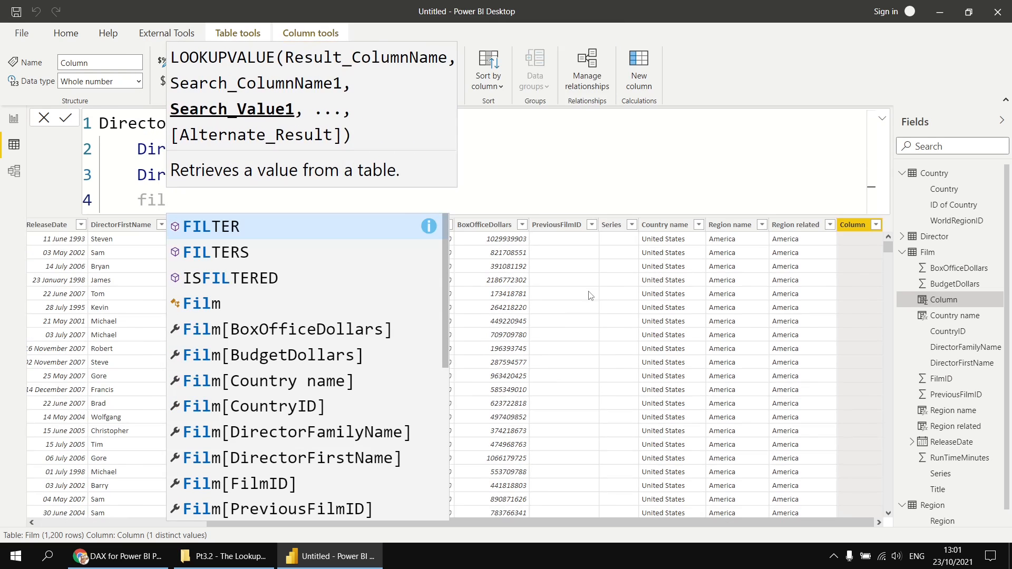
{"action": "key", "text": "Down"}
{"action": "key", "text": "Down"}
{"action": "key", "text": "Down"}
{"action": "key", "text": "Down"}
{"action": "key", "text": "Down"}
{"action": "key", "text": "Down"}
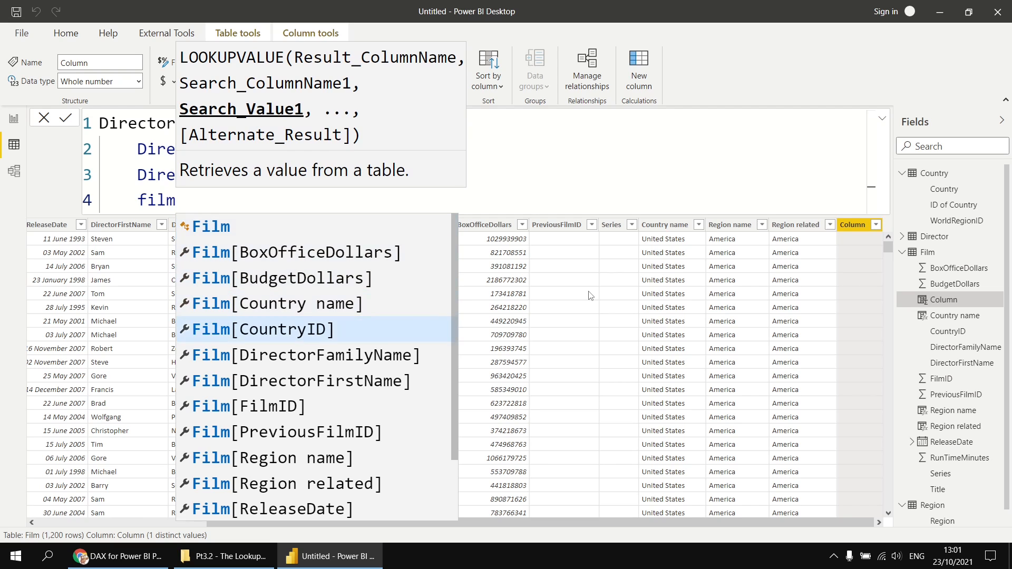
{"action": "key", "text": "Tab"}
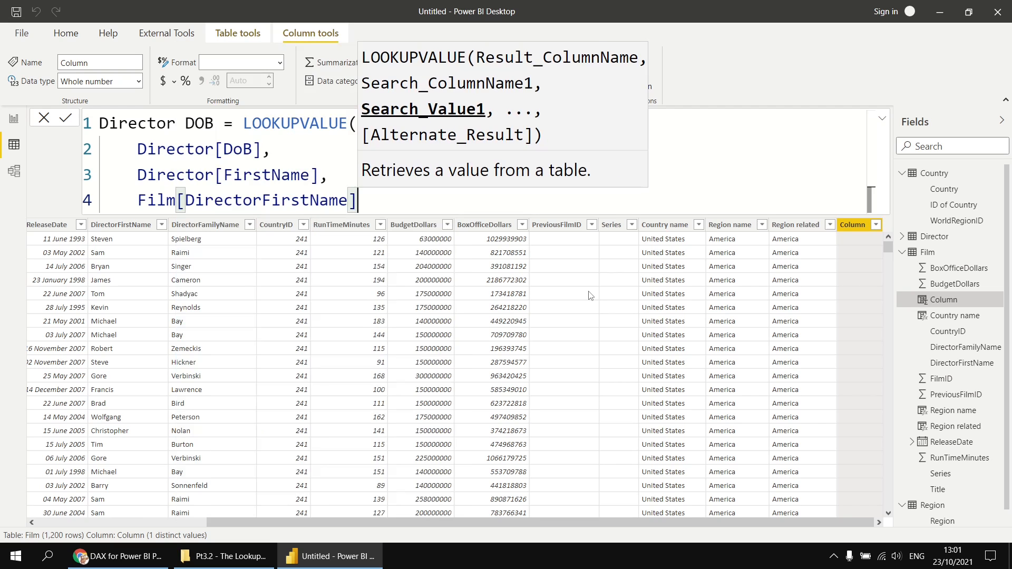
Close the Director DOB LOOKUPVALUE function with a bracket on its own line and commit the formula.
{"action": "key", "text": "shift+Return"}
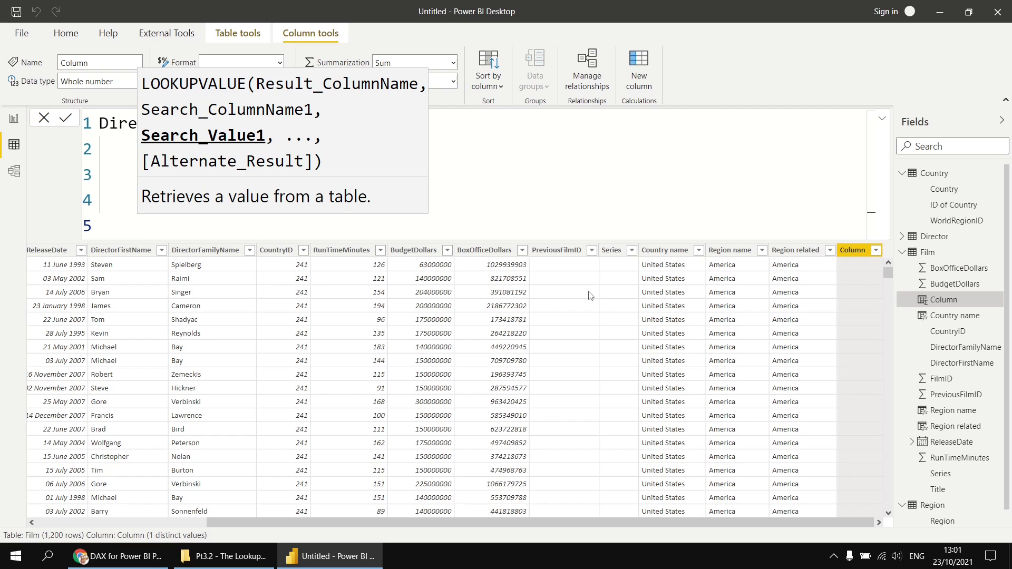
{"action": "key", "text": "BackSpace"}
{"action": "type", "text": ")"}
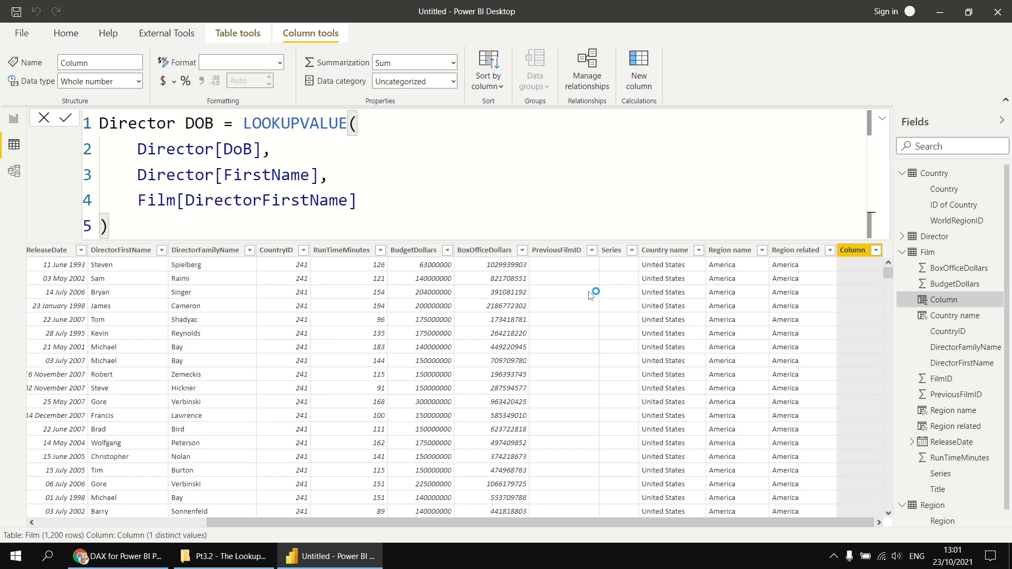
{"action": "key", "text": "Return"}
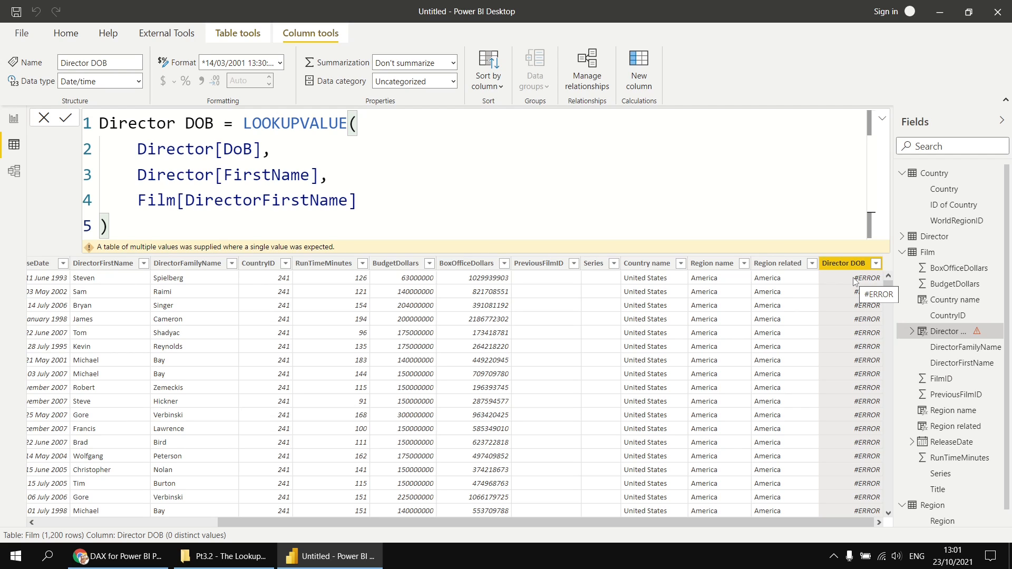
Add Director[FamilyName] as the second search column, on its own line after Film[DirectorFirstName], followed by a comma.
{"action": "left_click", "coordinate": [374, 198]}
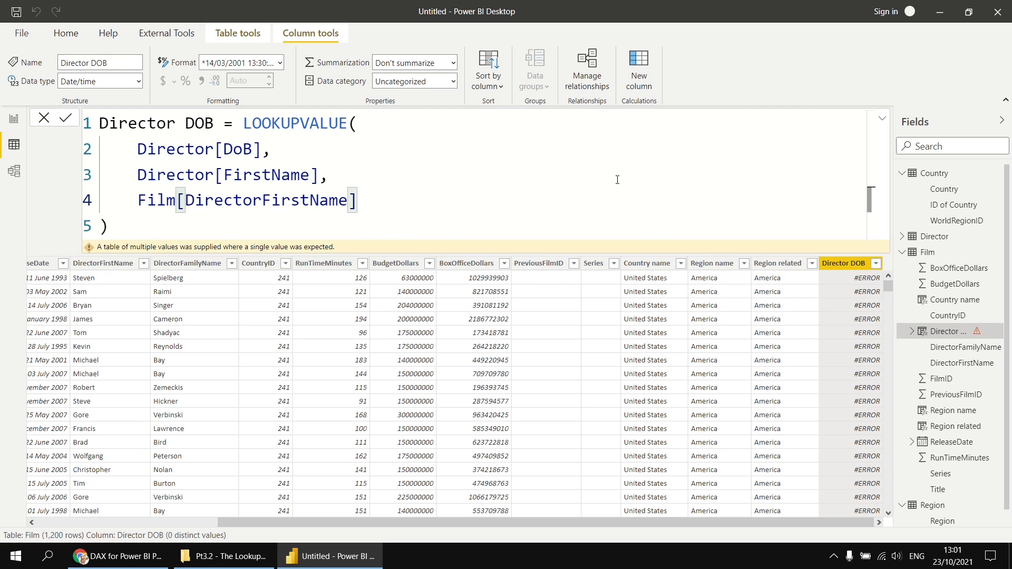
{"action": "type", "text": ","}
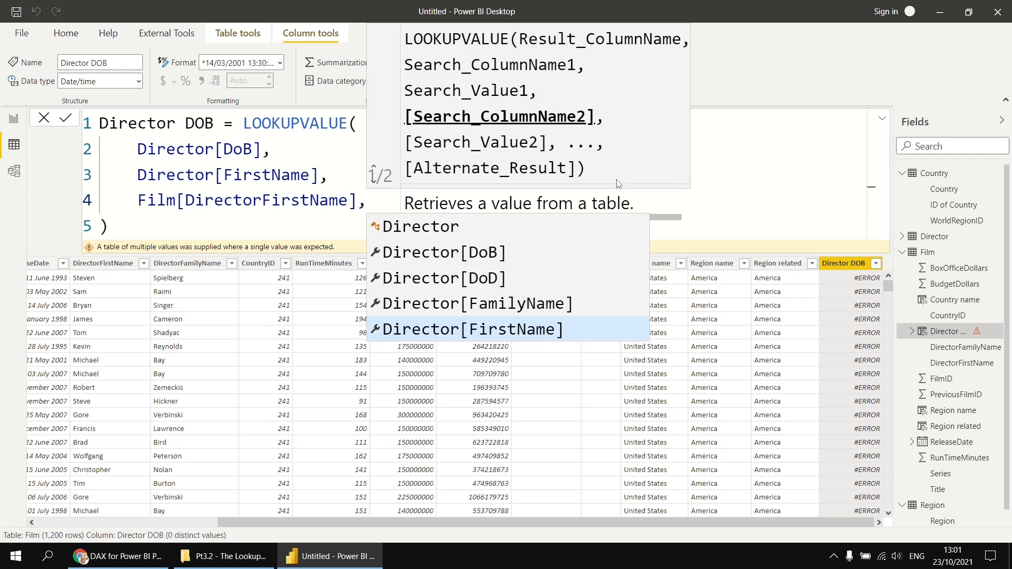
{"action": "key", "text": "shift+Return"}
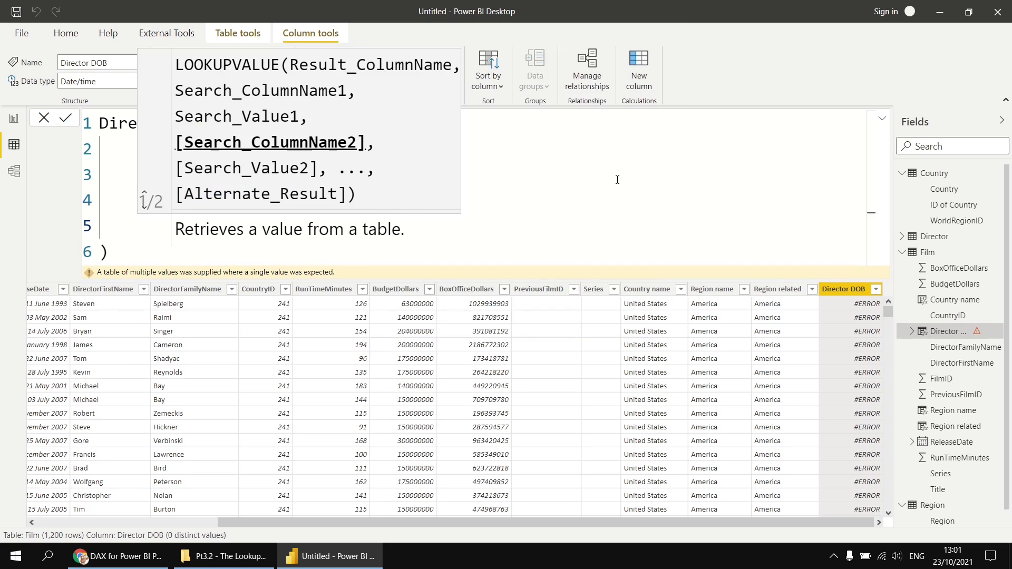
{"action": "type", "text": "di"}
{"action": "key", "text": "Down"}
{"action": "key", "text": "Down"}
{"action": "key", "text": "Down"}
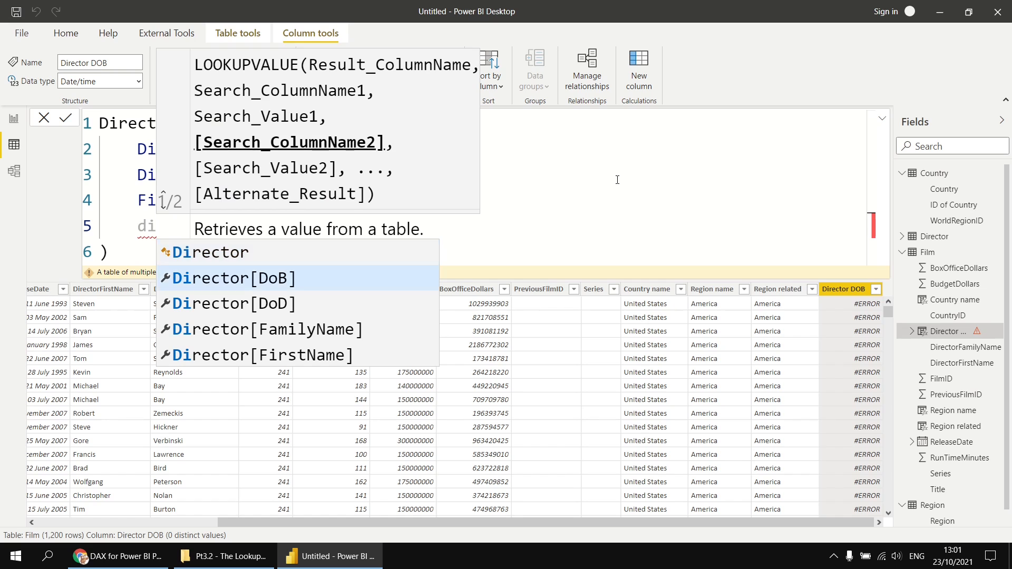
{"action": "key", "text": "Tab"}
{"action": "type", "text": ","}
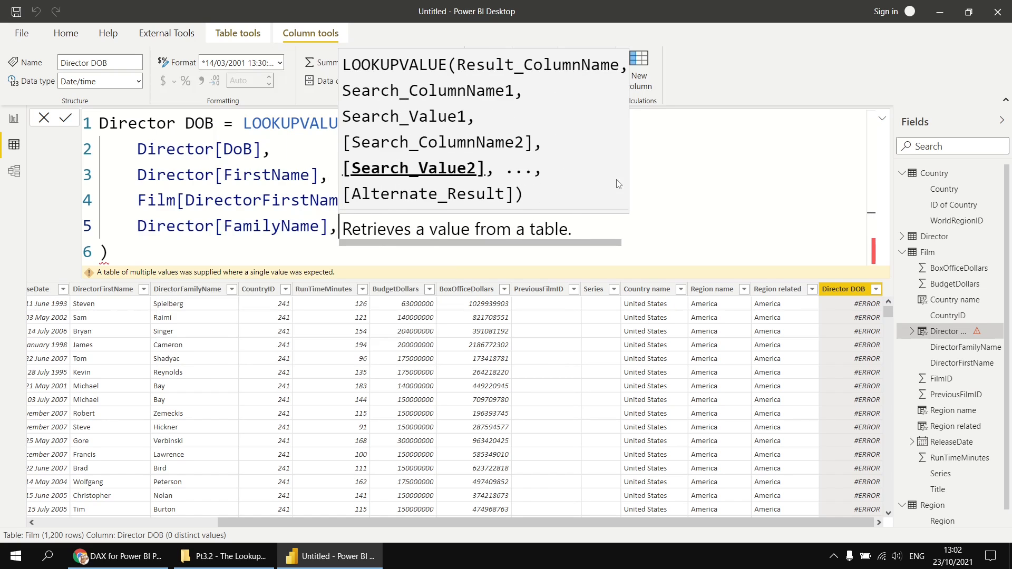
Enter Film[DirectorFamilyName] on a new line as the second search value and commit the Director DOB formula.
{"action": "key", "text": "shift+Return"}
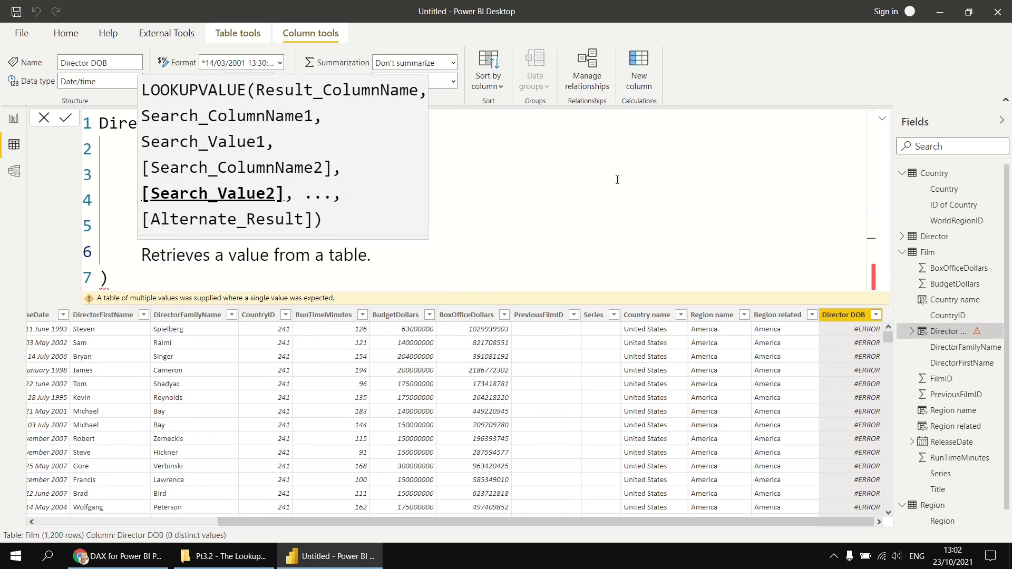
{"action": "type", "text": "film"}
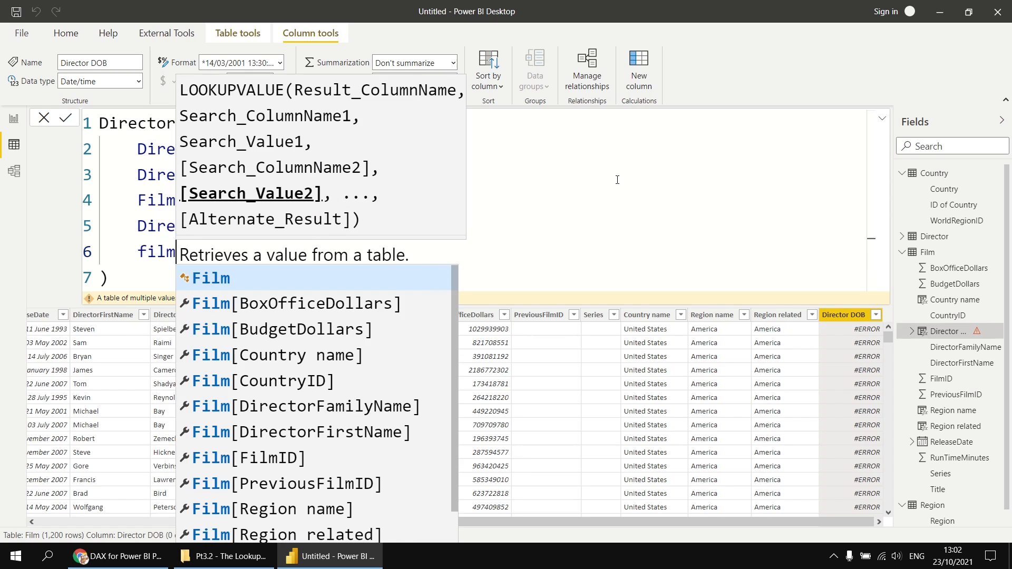
{"action": "key", "text": "Down"}
{"action": "key", "text": "Down"}
{"action": "key", "text": "Down"}
{"action": "key", "text": "Down"}
{"action": "key", "text": "Down"}
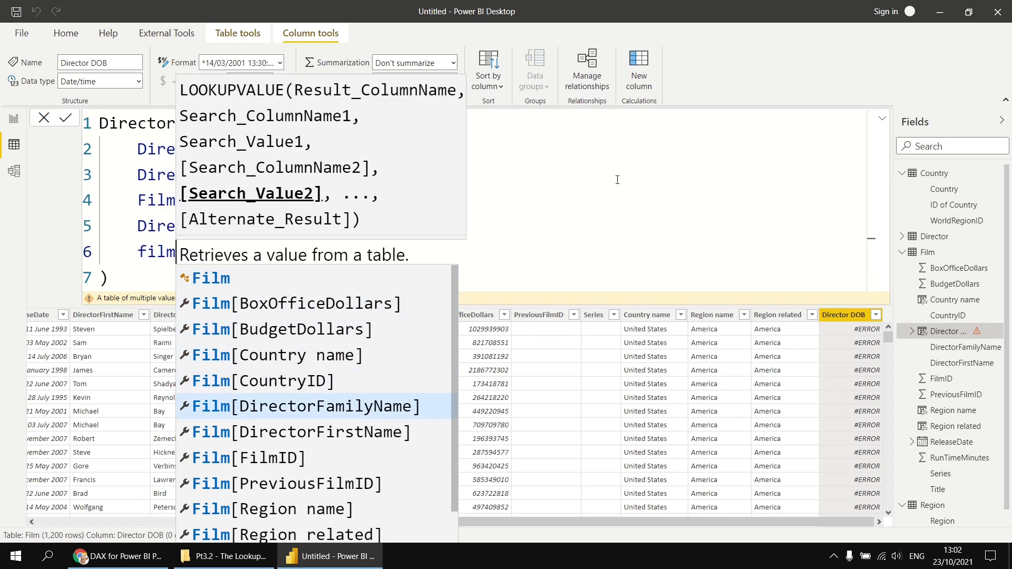
{"action": "key", "text": "Tab"}
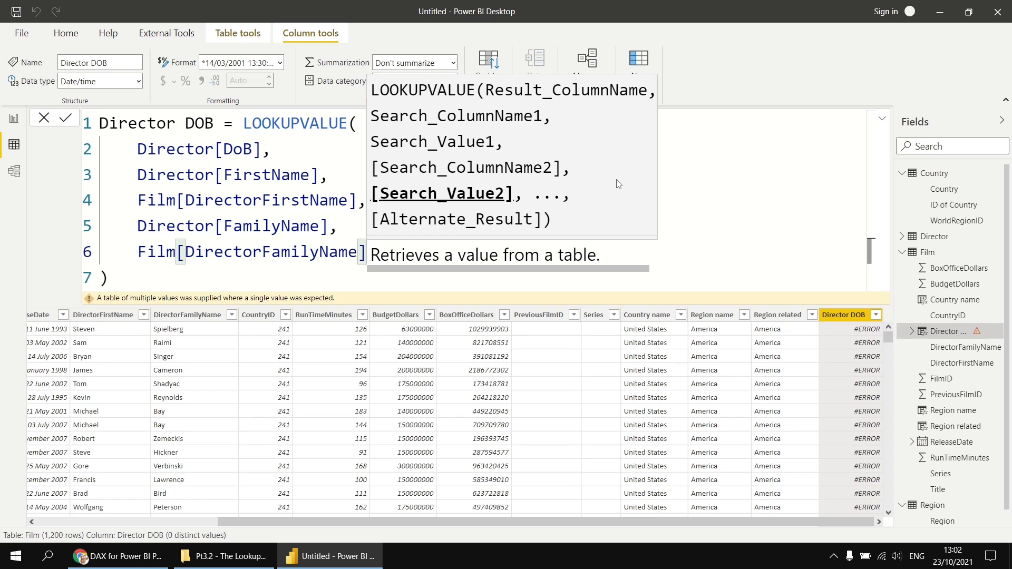
{"action": "key", "text": "Return"}
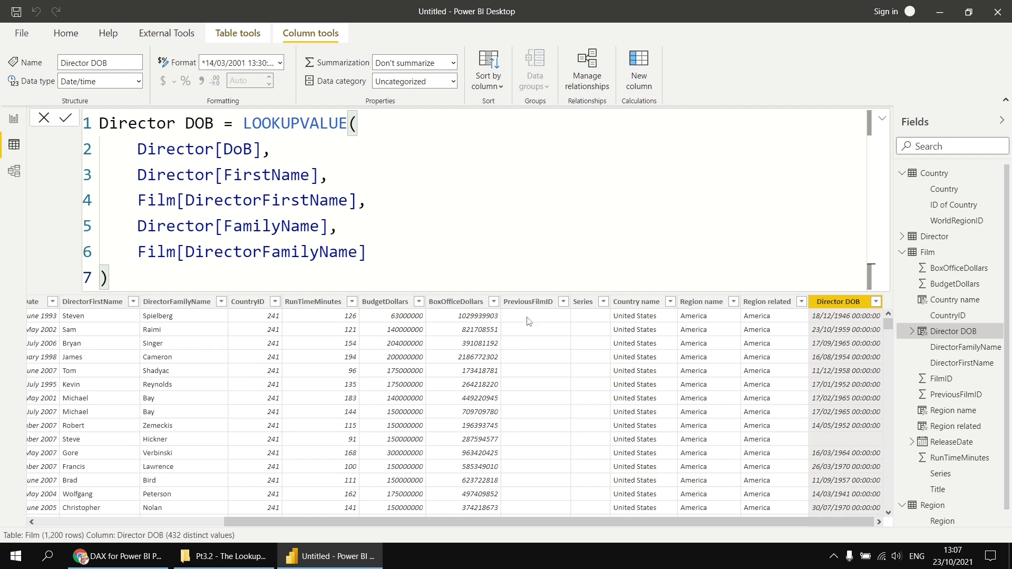
Filter the Film table's PreviousFilmID column to exclude blank values and bring the FilmID and Title columns into view.
{"action": "left_click", "coordinate": [528, 301]}
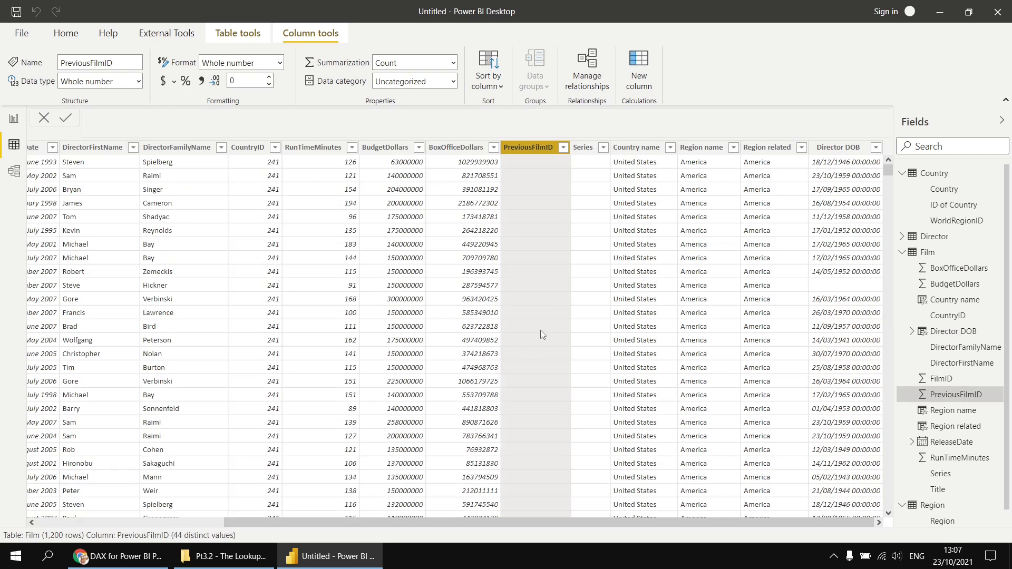
{"action": "left_click", "coordinate": [563, 148]}
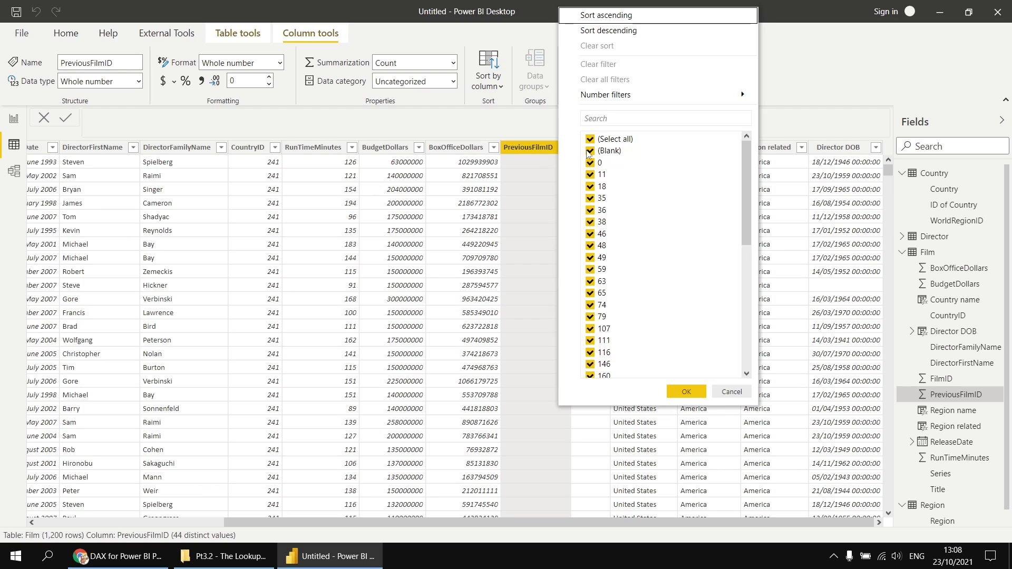
{"action": "left_click", "coordinate": [590, 151]}
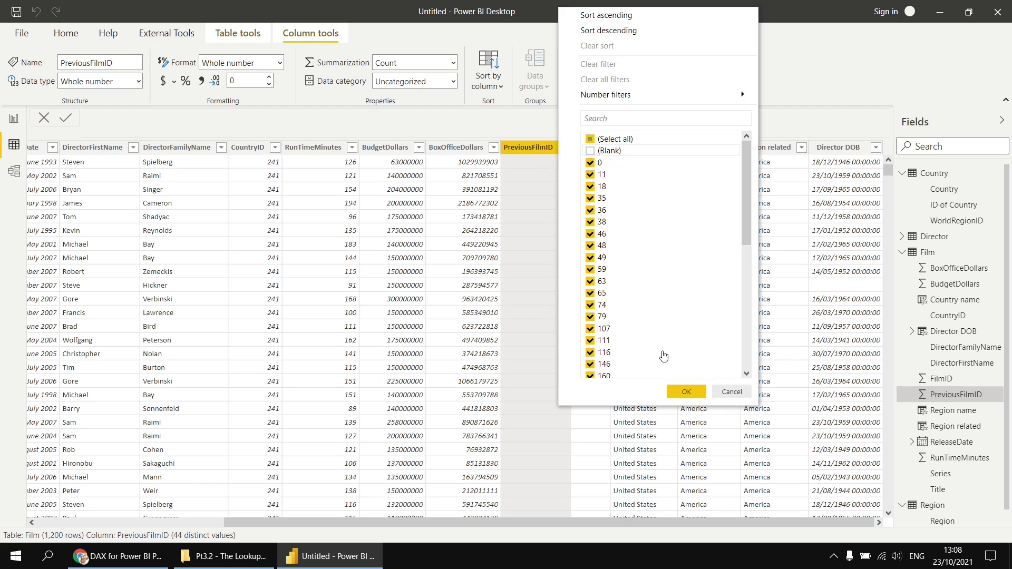
{"action": "left_click", "coordinate": [686, 391]}
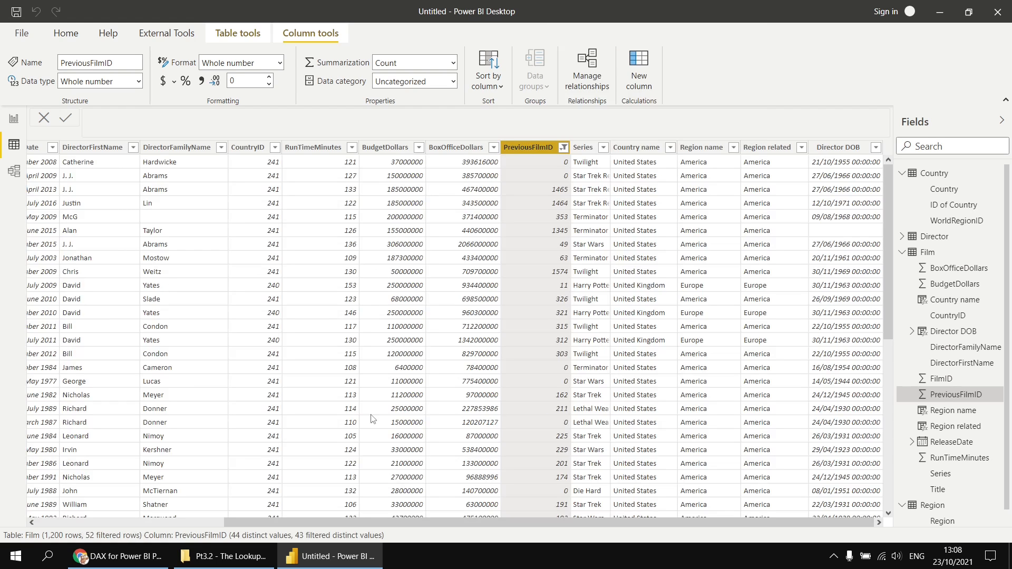
{"action": "left_click_drag", "start_coordinate": [411, 522], "coordinate": [216, 530]}
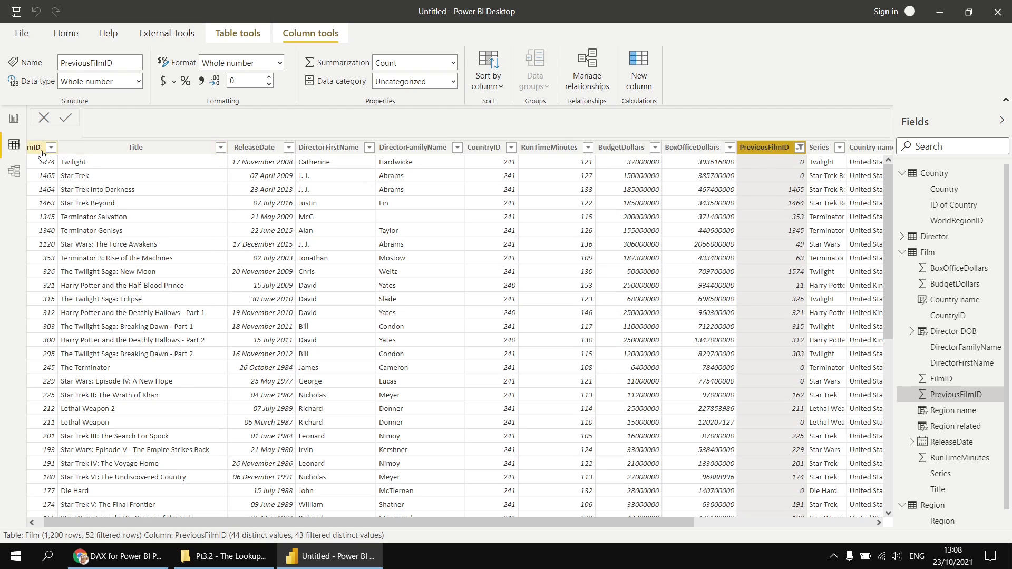
Try to create a relationship from PreviousFilmID to FilmID within the Film table in the model diagram.
{"action": "left_click", "coordinate": [13, 171]}
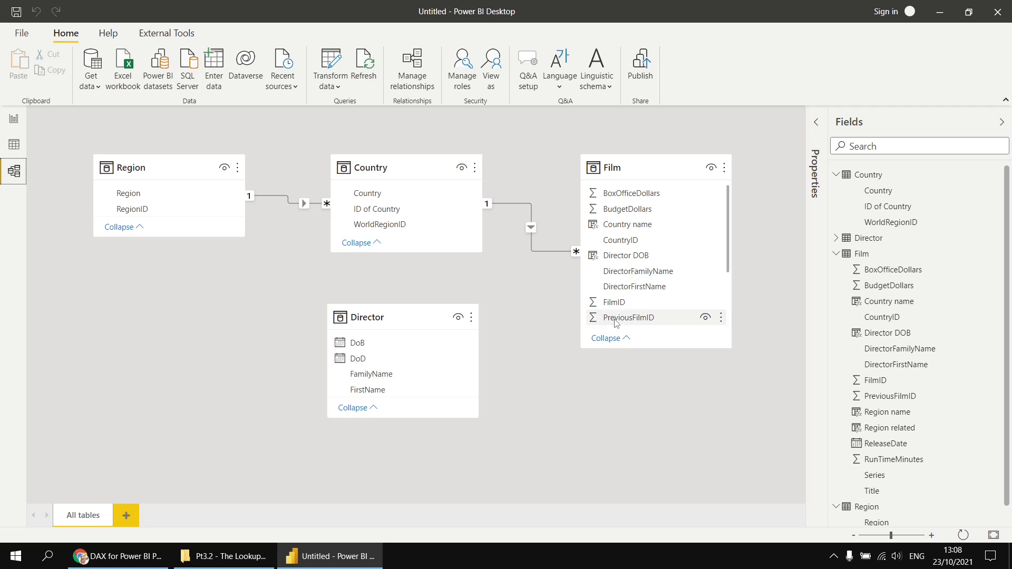
{"action": "left_click_drag", "start_coordinate": [608, 317], "coordinate": [623, 301]}
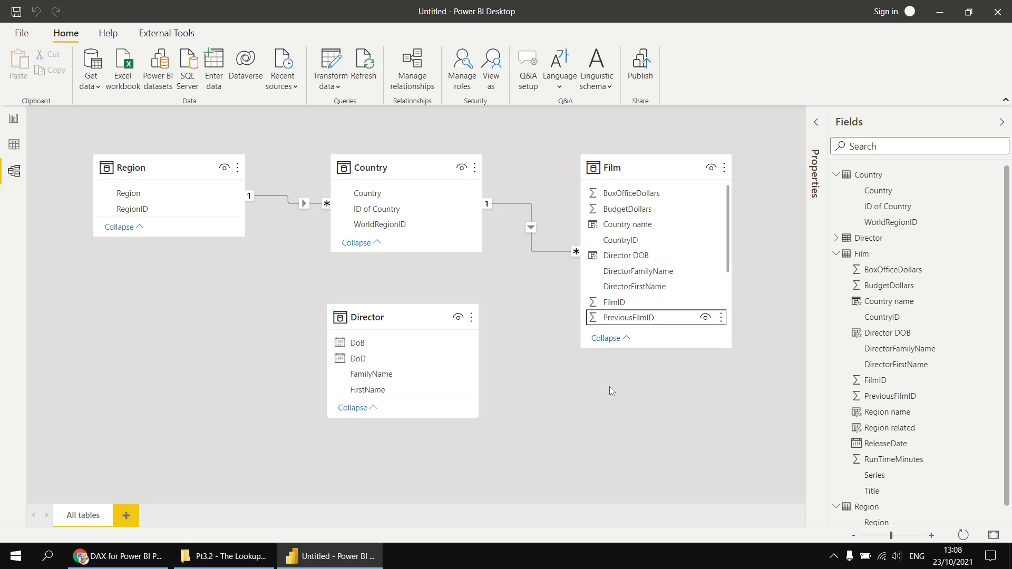
Start a new calculated column in the Film table's data view named Previous film box office that opens with a LOOKUPVALUE function.
{"action": "left_click", "coordinate": [14, 144]}
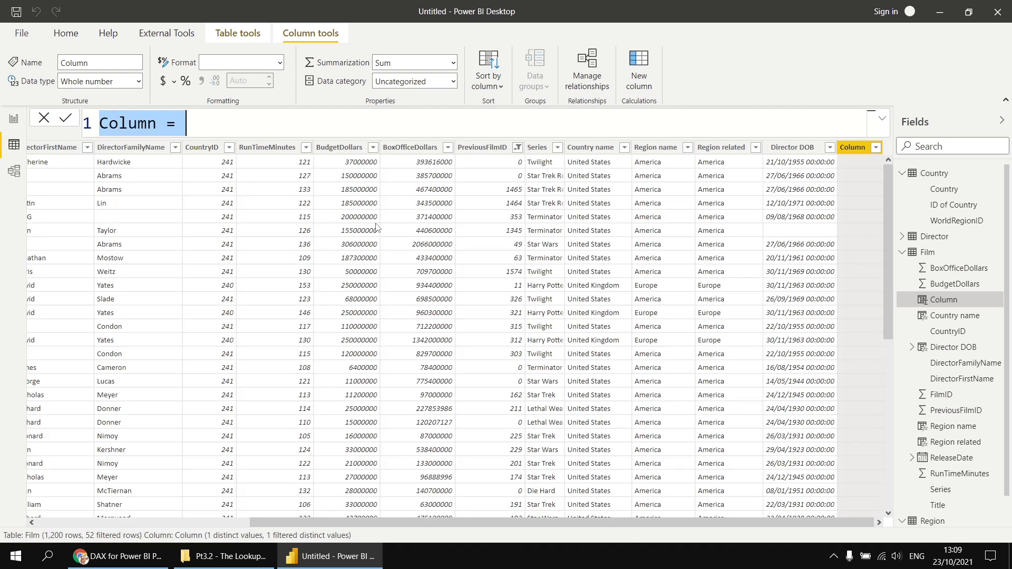
{"action": "type", "text": "Previou"}
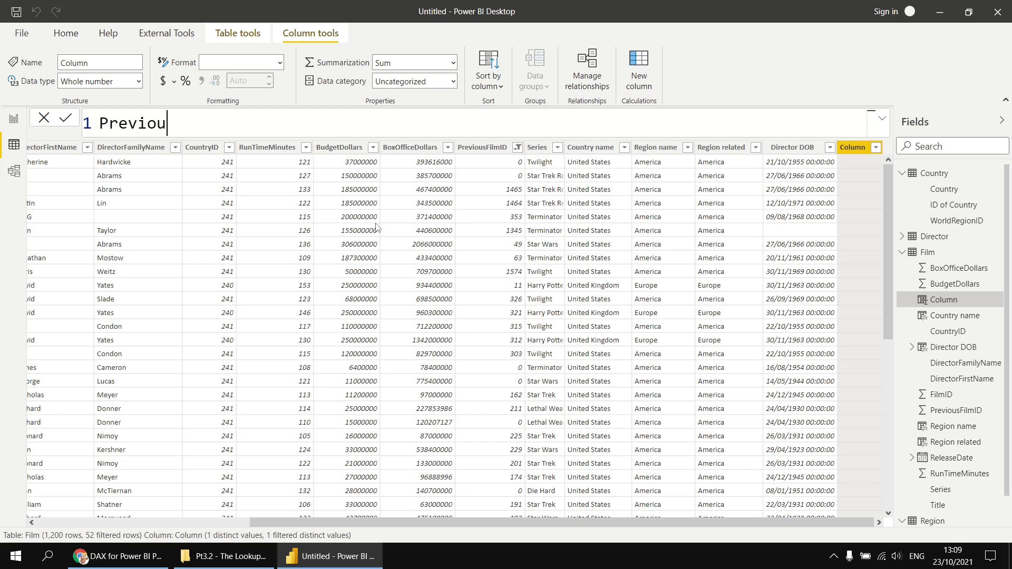
{"action": "type", "text": "s film box office "}
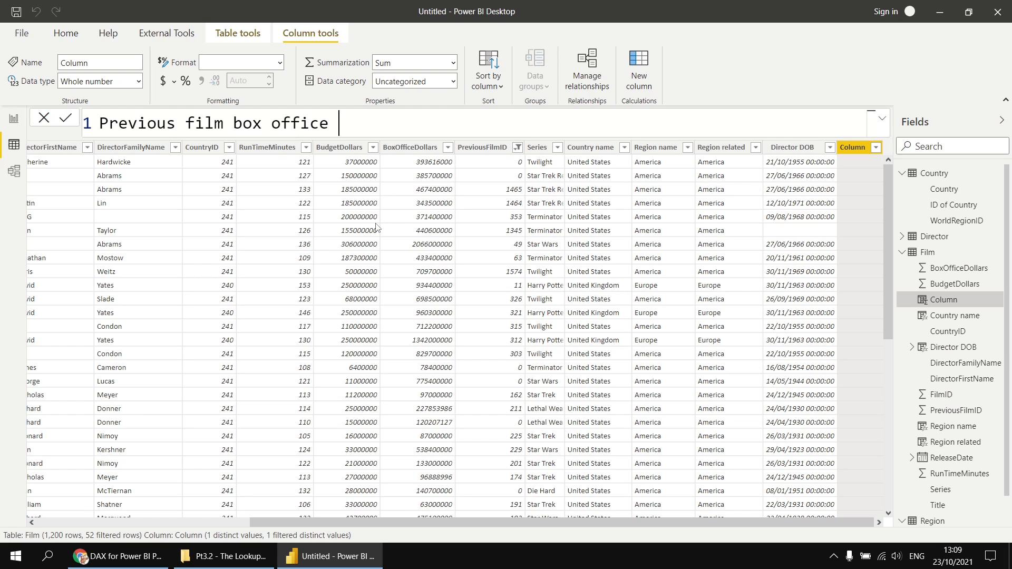
{"action": "type", "text": "= LOOKUPVALUE("}
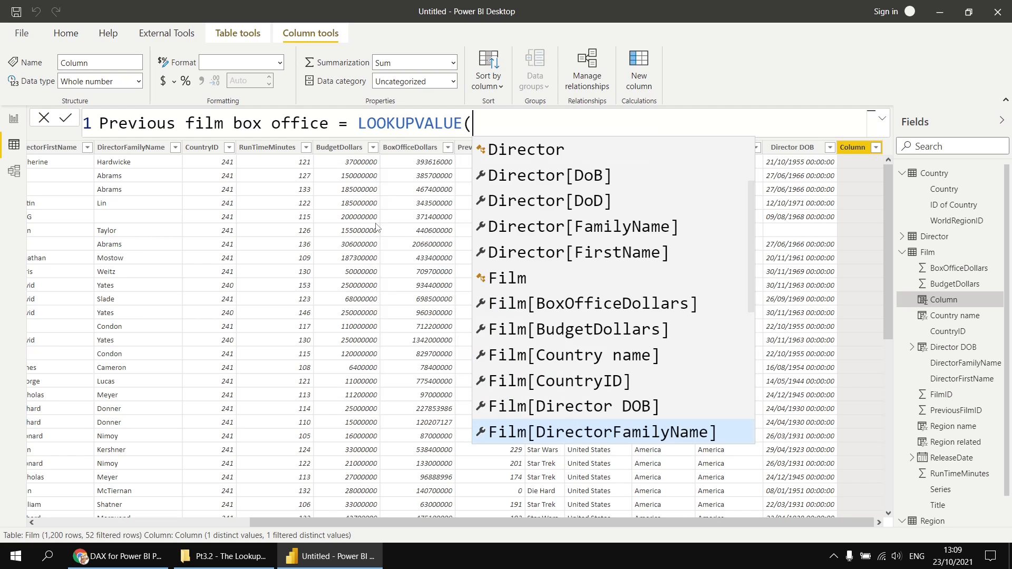
Enter Film[BoxOfficeDollars] on its own line as the result column of the Previous film box office formula.
{"action": "key", "text": "shift+Return"}
{"action": "type", "text": "filmm"}
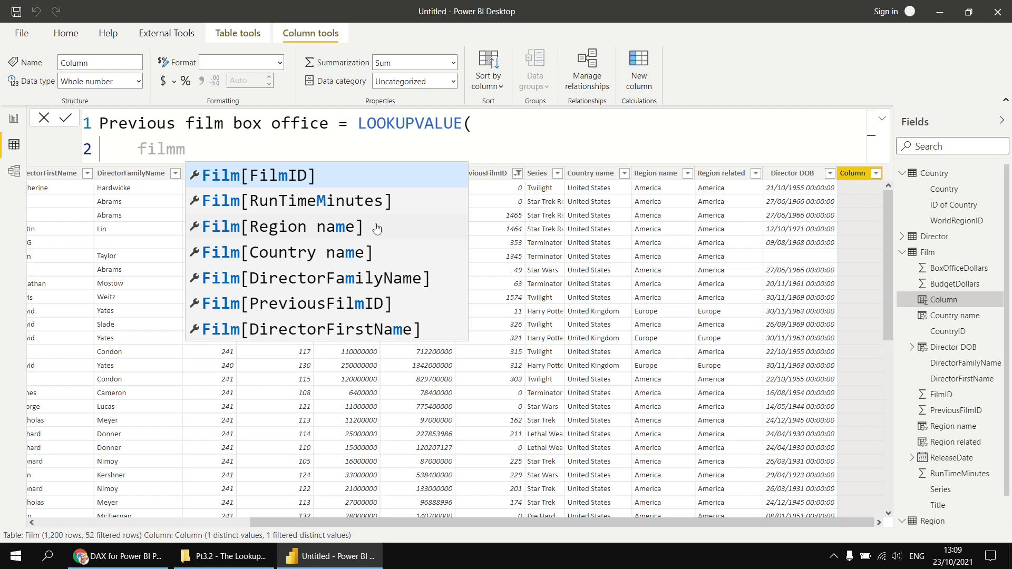
{"action": "key", "text": "BackSpace"}
{"action": "key", "text": "Down"}
{"action": "key", "text": "Tab"}
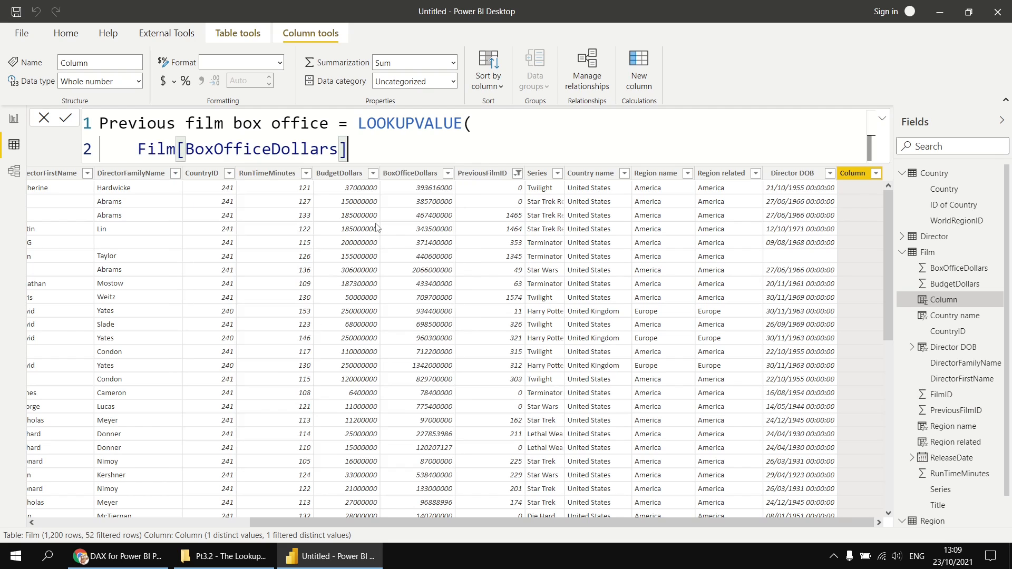
Enter Film[FilmID] on a new line as the search column of the Previous film box office formula.
{"action": "type", "text": ","}
{"action": "key", "text": "shift+Return"}
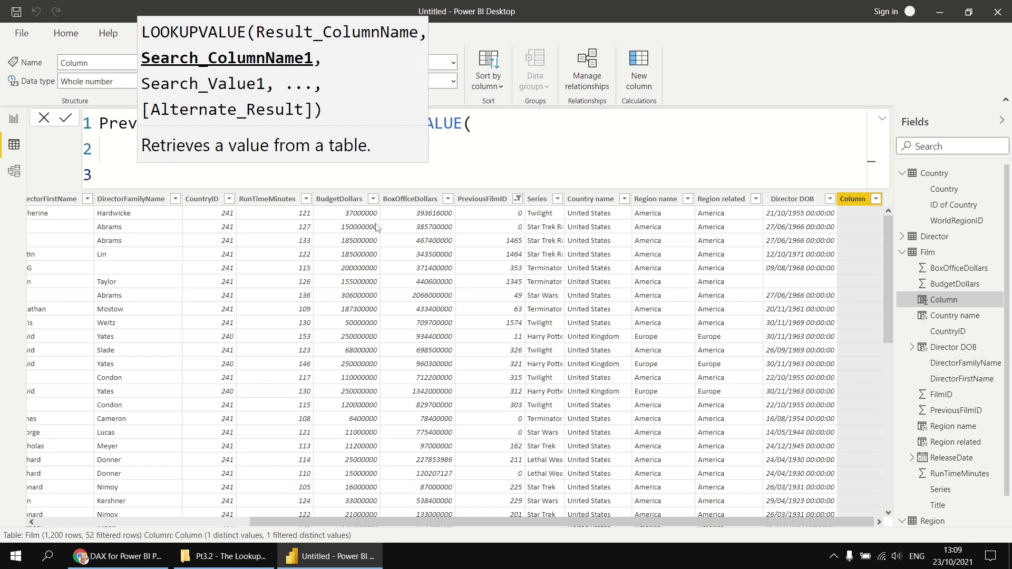
{"action": "type", "text": "film"}
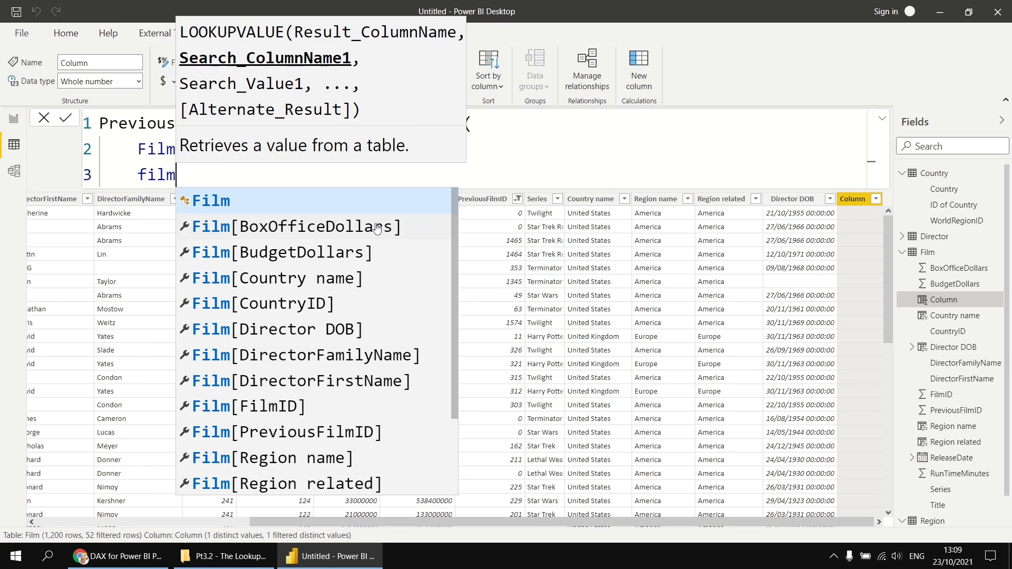
{"action": "key", "text": "Down"}
{"action": "key", "text": "Down"}
{"action": "key", "text": "Down"}
{"action": "key", "text": "Down"}
{"action": "key", "text": "Down"}
{"action": "key", "text": "Down"}
{"action": "key", "text": "Down"}
{"action": "key", "text": "Down"}
{"action": "key", "text": "Tab"}
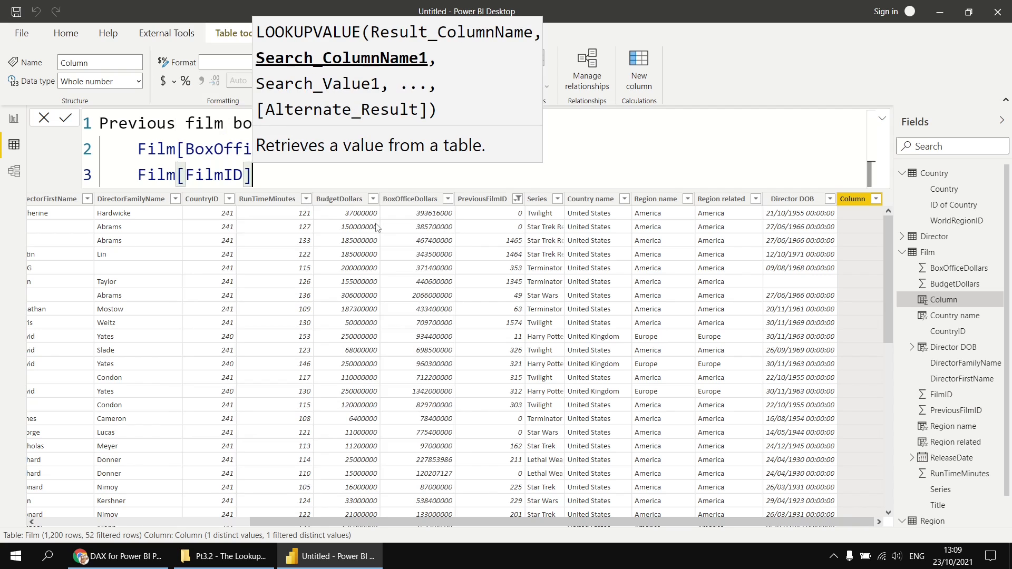
Enter Film[PreviousFilmID] on a new line as the search value, close the LOOKUPVALUE function and commit the Previous film box office formula.
{"action": "type", "text": ","}
{"action": "key", "text": "shift+Return"}
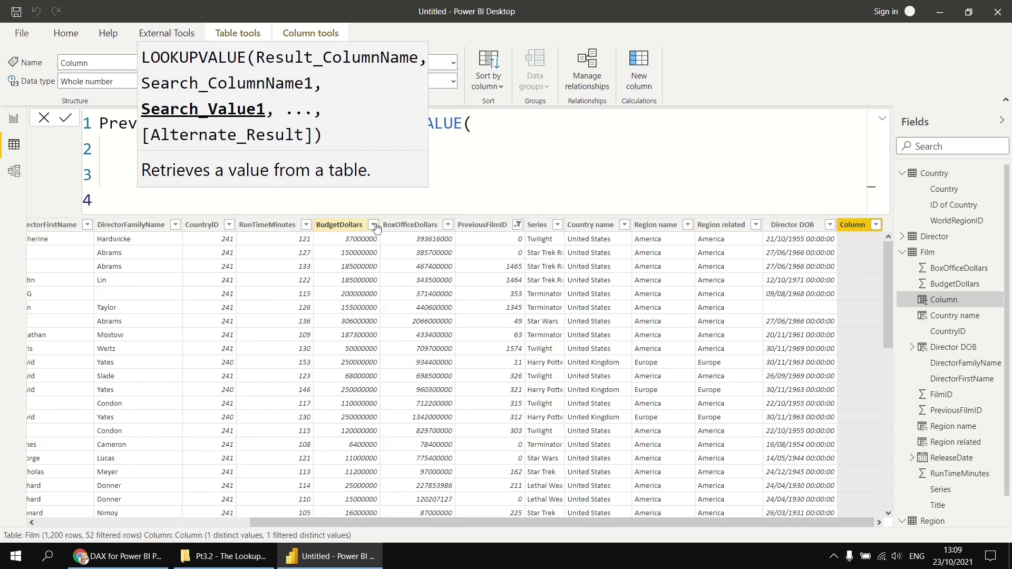
{"action": "type", "text": "film"}
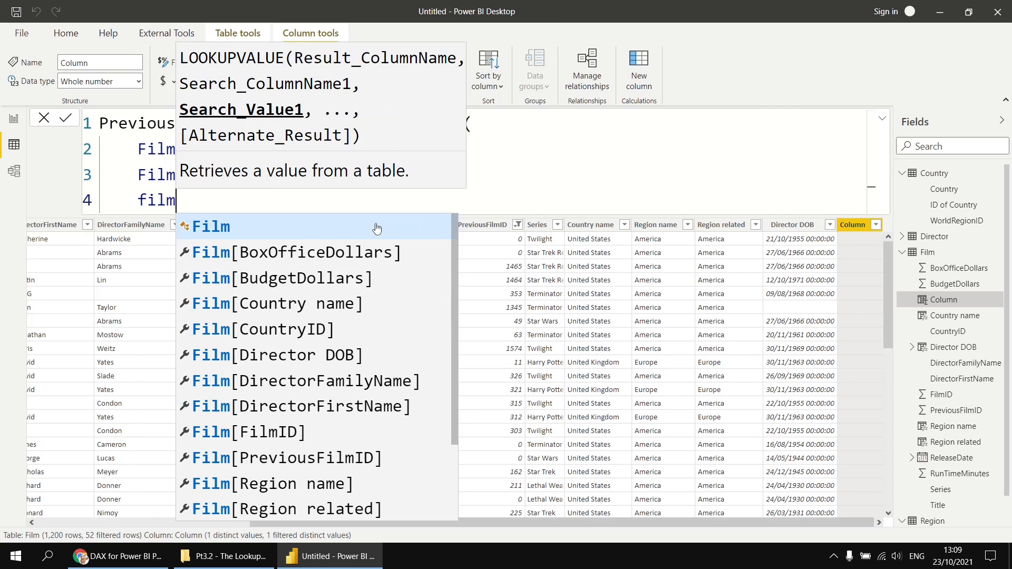
{"action": "type", "text": "["}
{"action": "key", "text": "Down"}
{"action": "key", "text": "Tab"}
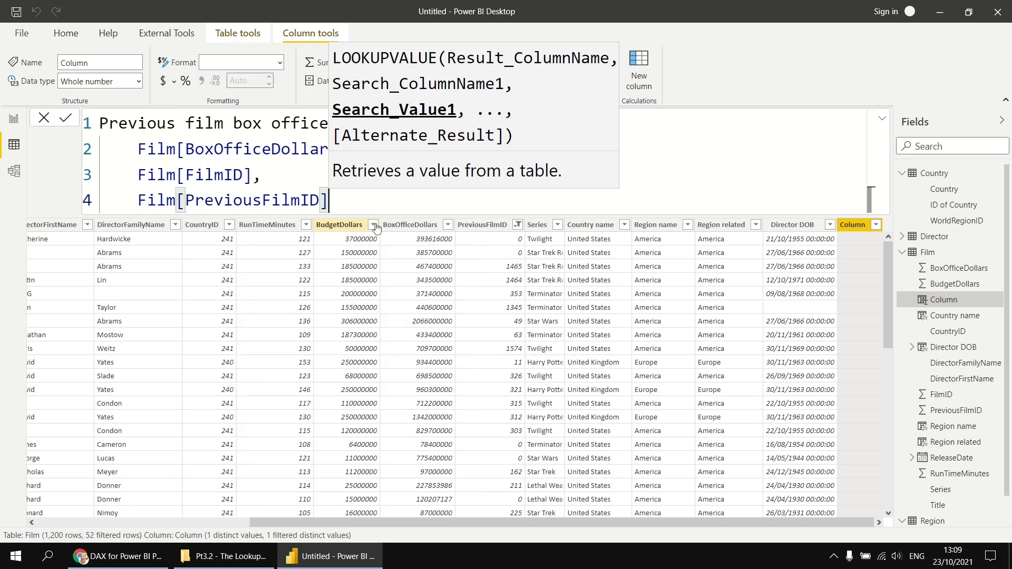
{"action": "key", "text": "shift+Return"}
{"action": "type", "text": ")"}
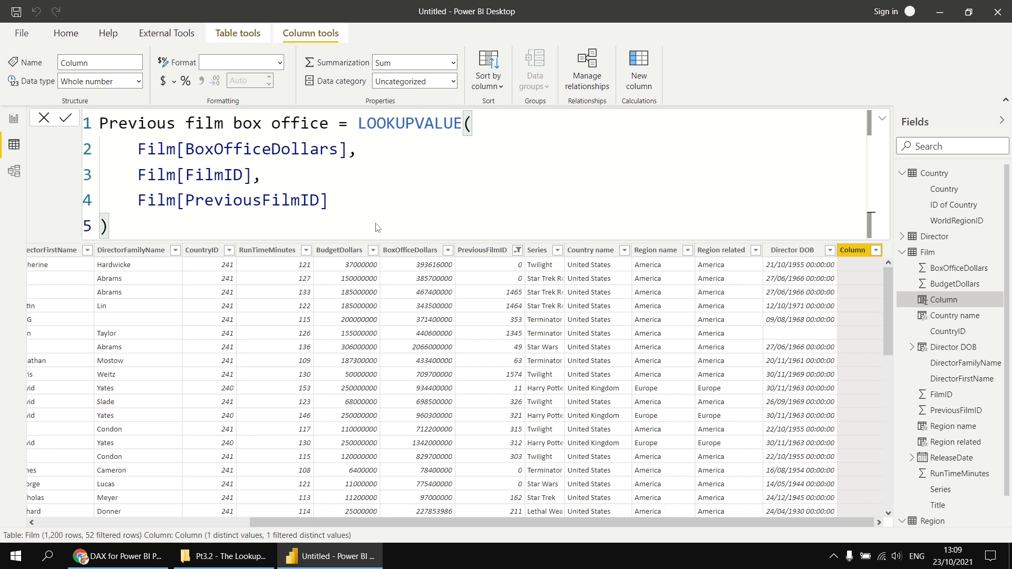
{"action": "key", "text": "Return"}
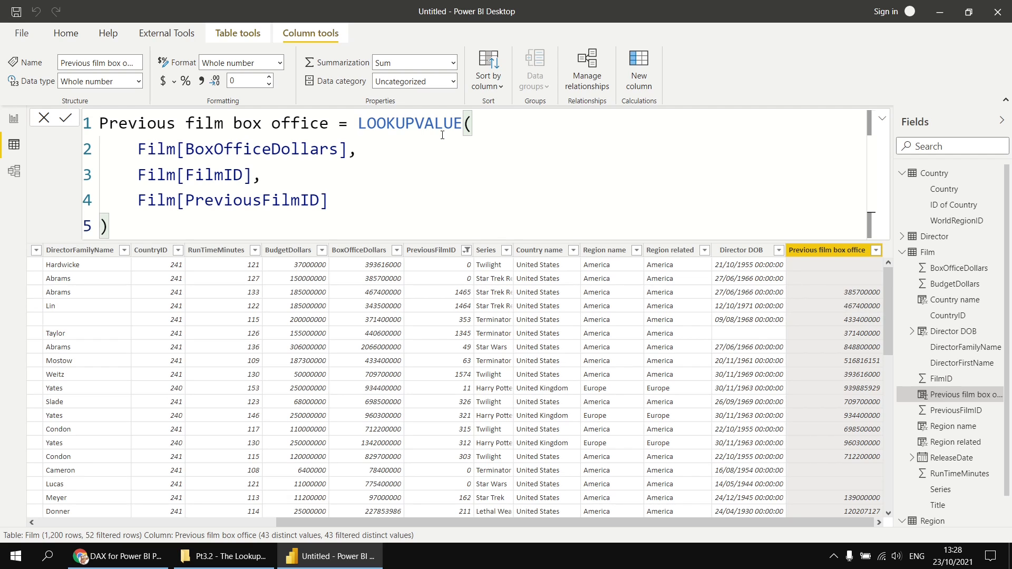
Change the Previous film box office formula to subtract the LOOKUPVALUE result from Film[BoxOfficeDollars].
{"action": "left_click", "coordinate": [348, 122]}
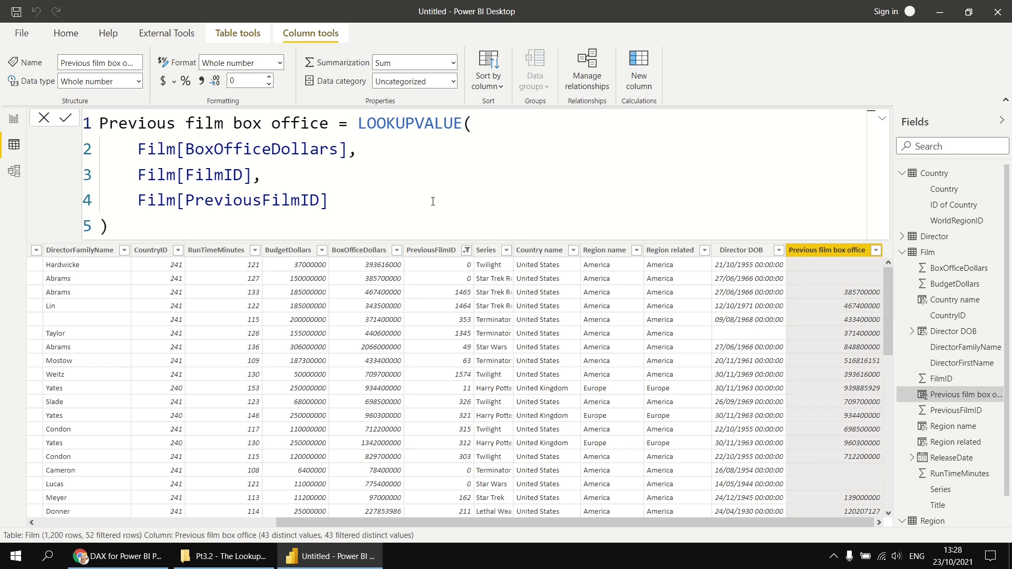
{"action": "type", "text": "film"}
{"action": "key", "text": "Down"}
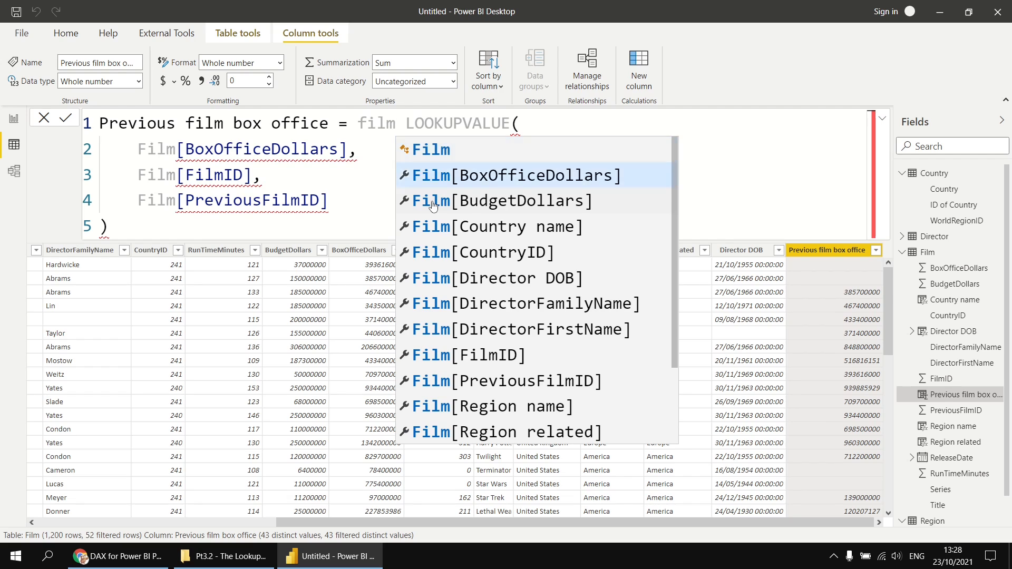
{"action": "key", "text": "Tab"}
{"action": "type", "text": "-"}
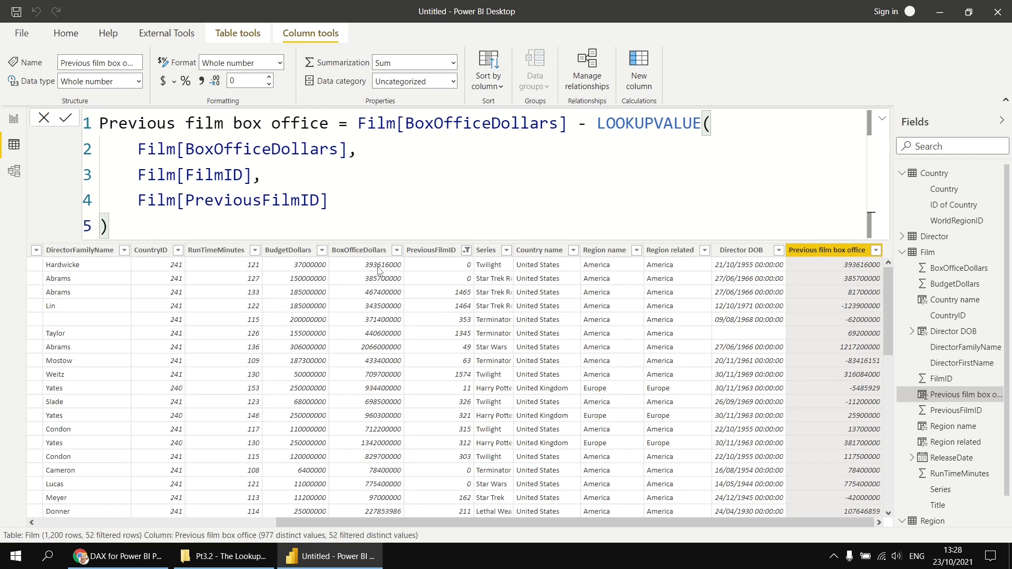
Move the box office subtraction onto its own line and open an IF function ahead of it in the formula.
{"action": "left_click", "coordinate": [358, 123]}
{"action": "key", "text": "shift+Return"}
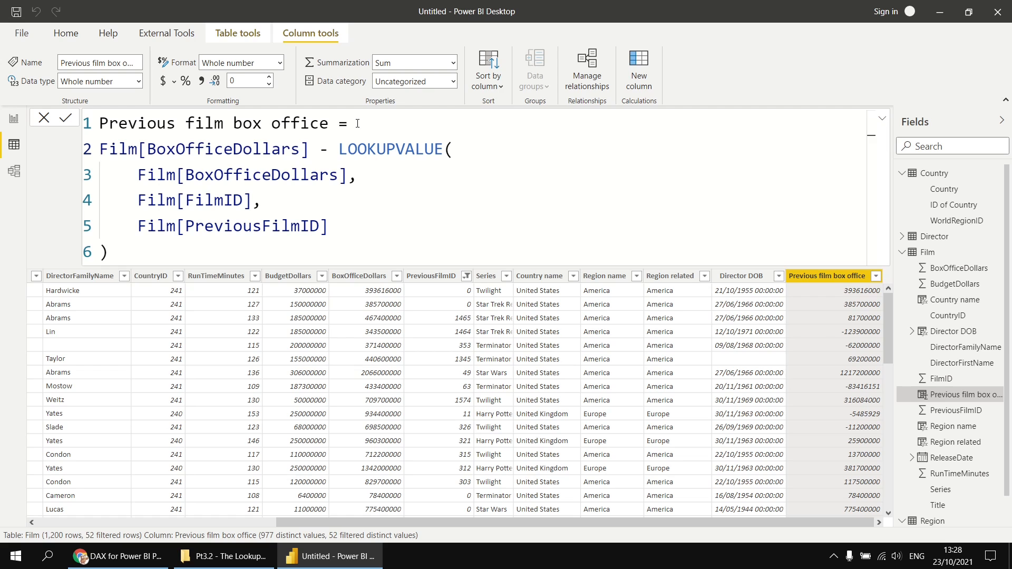
{"action": "left_click", "coordinate": [376, 125]}
{"action": "type", "text": "if"}
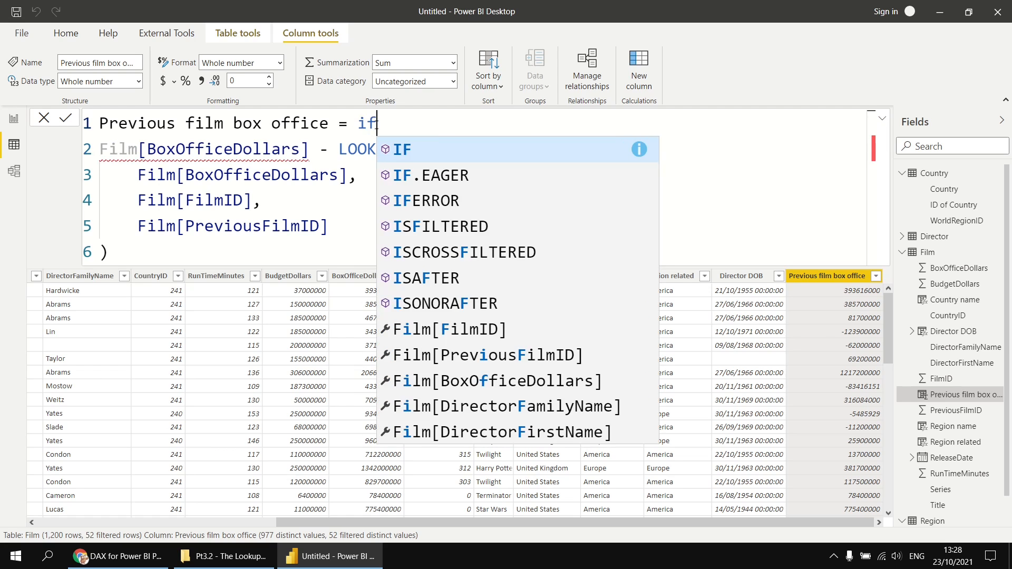
{"action": "key", "text": "Tab"}
{"action": "key", "text": "shift+Return"}
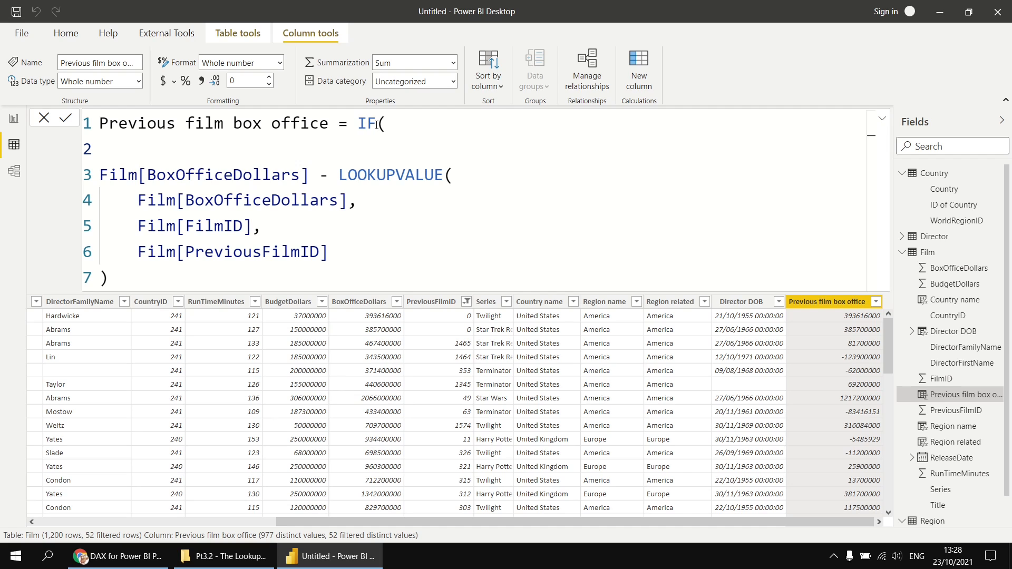
Enter Film[PreviousFilmID] = 0 as the IF condition and 0 as the result when it is true, each on its own line.
{"action": "type", "text": "film"}
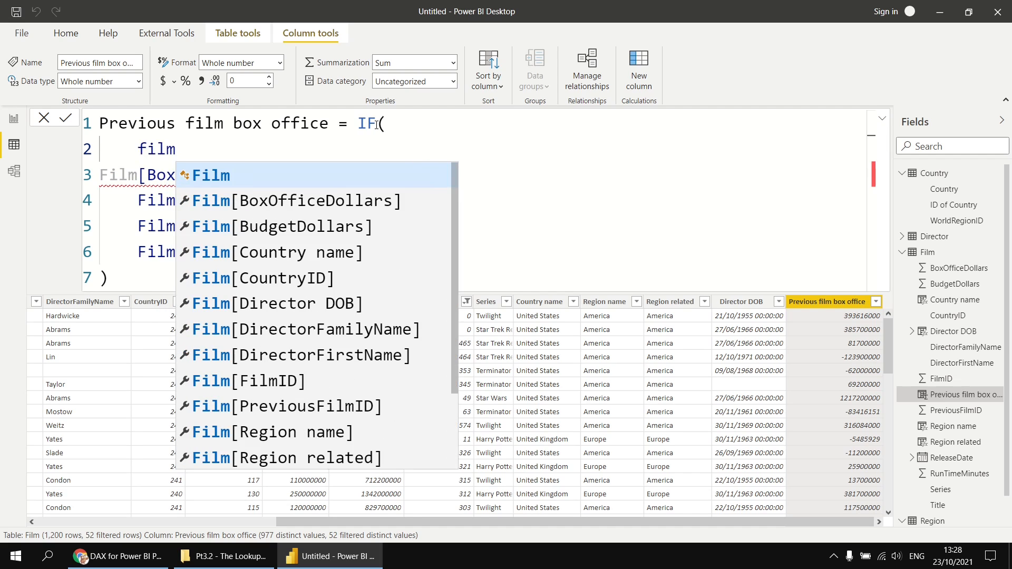
{"action": "key", "text": "Down"}
{"action": "key", "text": "Down"}
{"action": "key", "text": "Down"}
{"action": "key", "text": "Down"}
{"action": "key", "text": "Down"}
{"action": "key", "text": "Down"}
{"action": "key", "text": "Down"}
{"action": "key", "text": "Down"}
{"action": "key", "text": "Down"}
{"action": "key", "text": "Down"}
{"action": "key", "text": "Up"}
{"action": "key", "text": "Tab"}
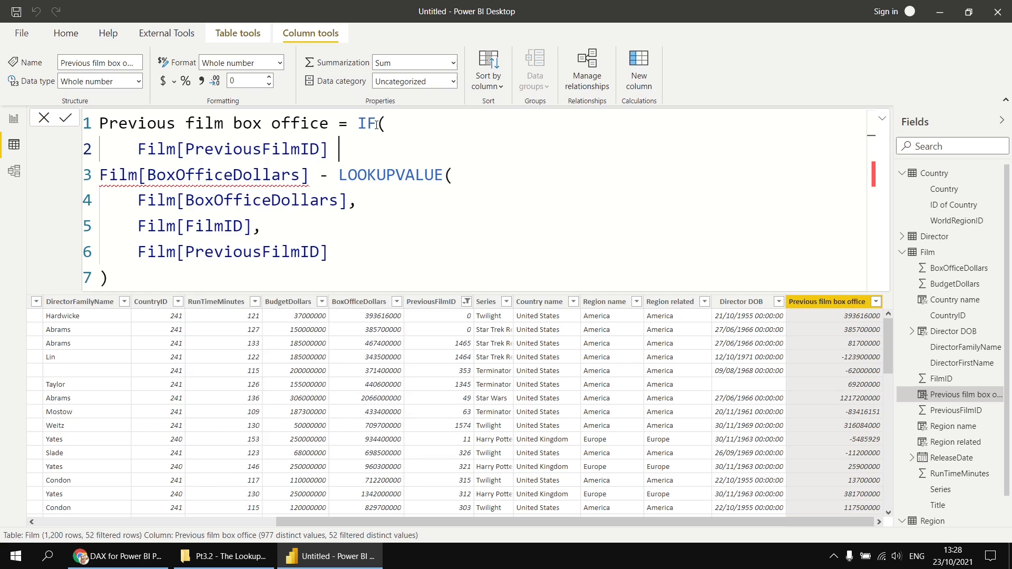
{"action": "type", "text": "= 0"}
{"action": "type", "text": ","}
{"action": "key", "text": "shift+Return"}
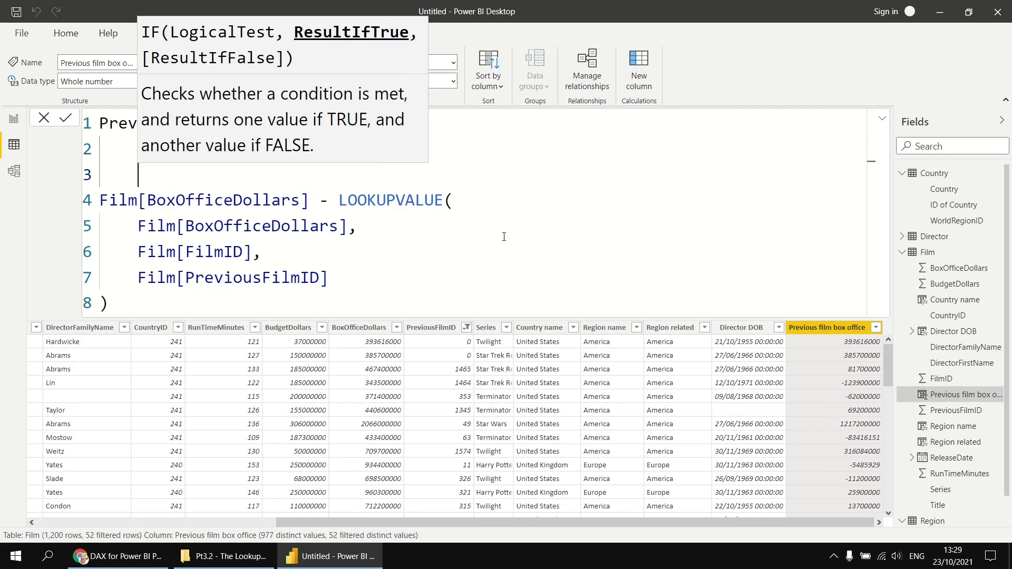
{"action": "type", "text": "0,"}
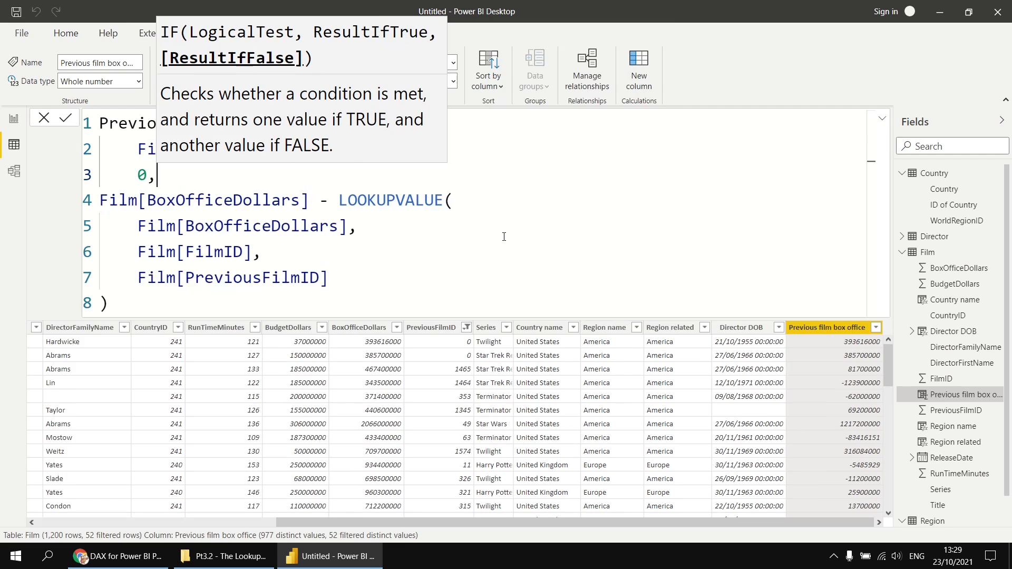
Indent the subtraction lines as the IF function's false result, close the IF on a new line and commit the formula.
{"action": "key", "text": "Down"}
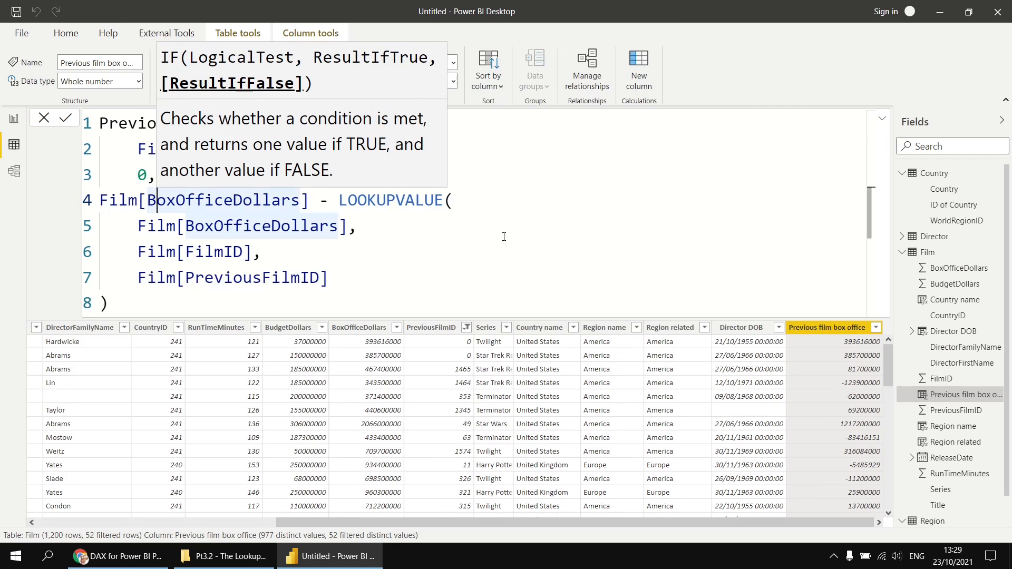
{"action": "key", "text": "shift+Down"}
{"action": "key", "text": "shift+Down"}
{"action": "key", "text": "shift+Down"}
{"action": "key", "text": "shift+Down"}
{"action": "key", "text": "Tab"}
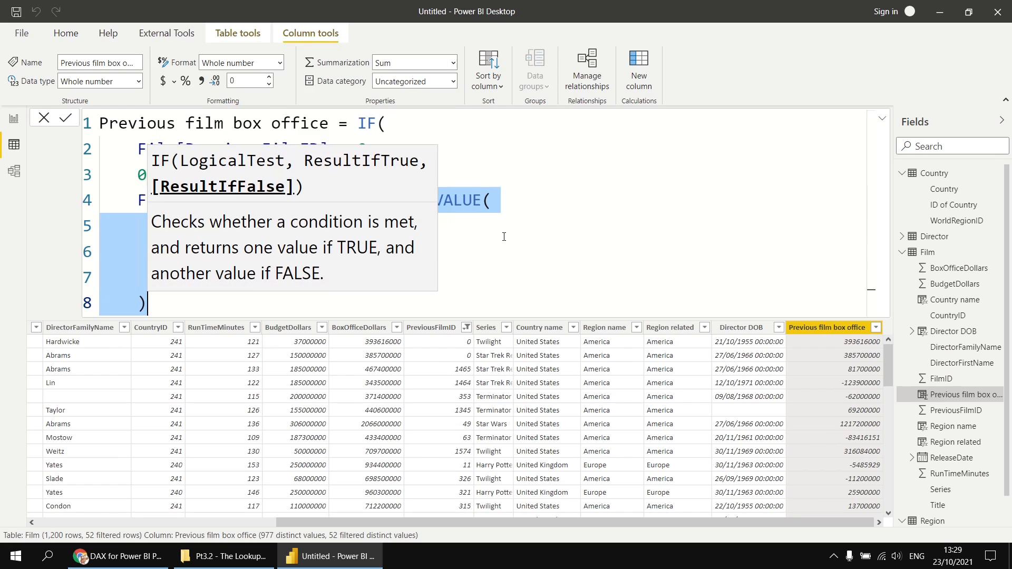
{"action": "key", "text": "Right"}
{"action": "key", "text": "shift+Return"}
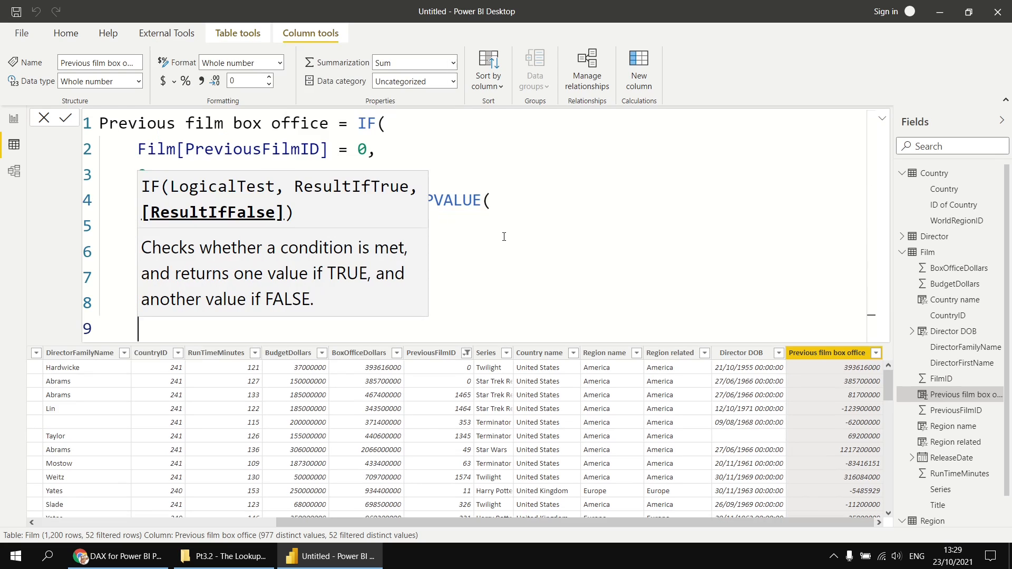
{"action": "type", "text": ")"}
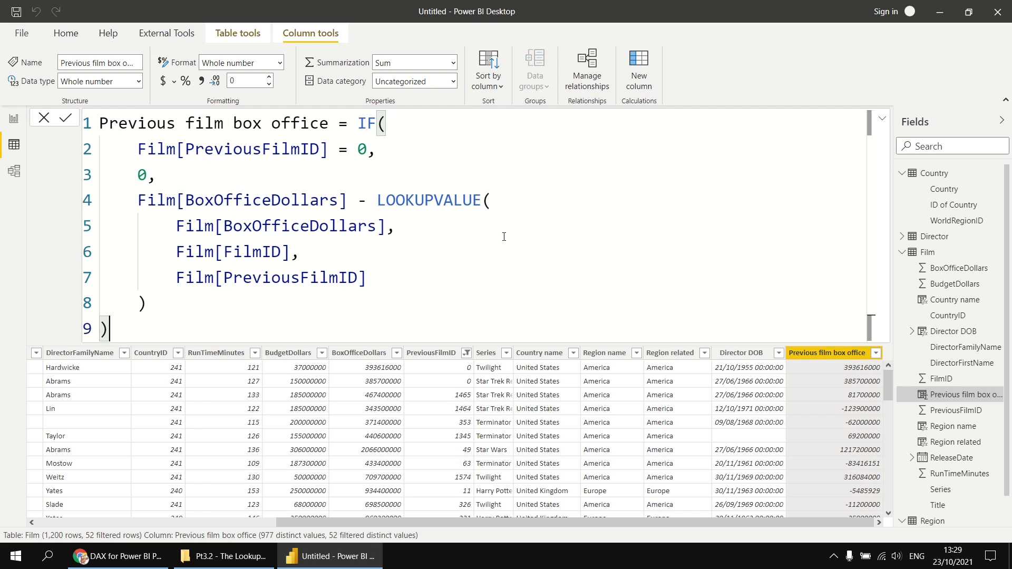
{"action": "key", "text": "Return"}
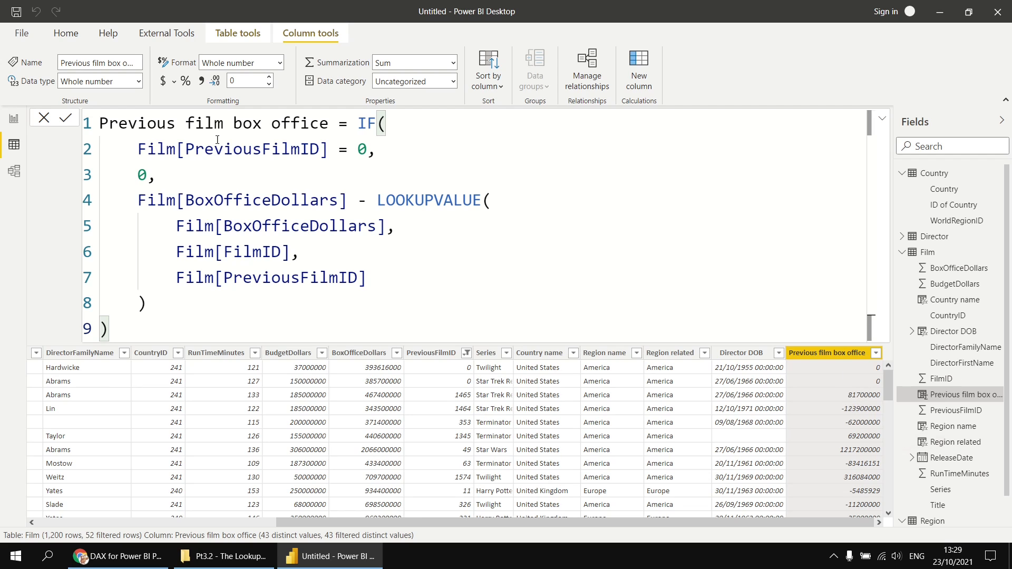
Rename the calculated column as Box office vs previous film within its formula.
{"action": "left_click", "coordinate": [240, 123]}
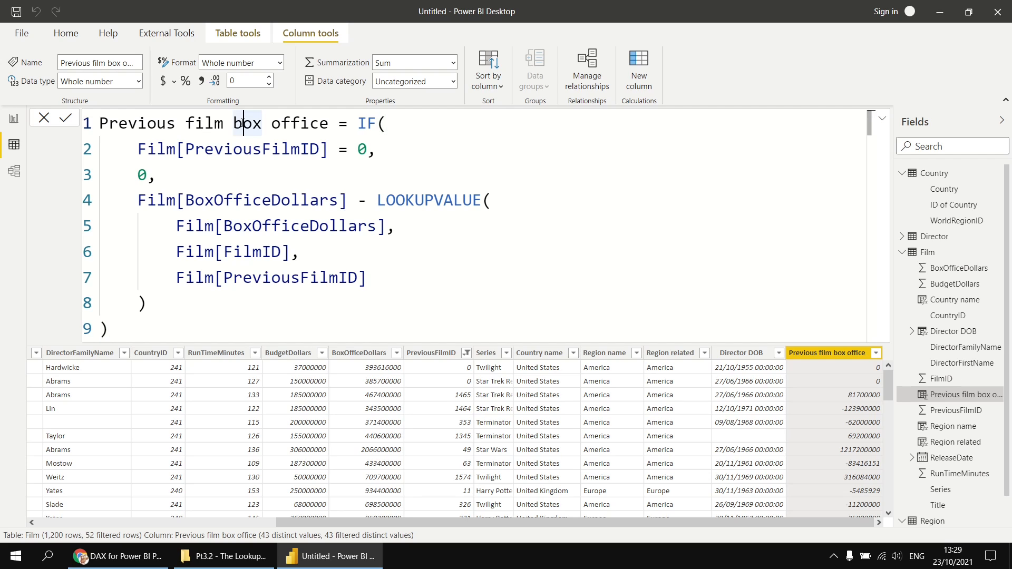
{"action": "key", "text": "shift+Home"}
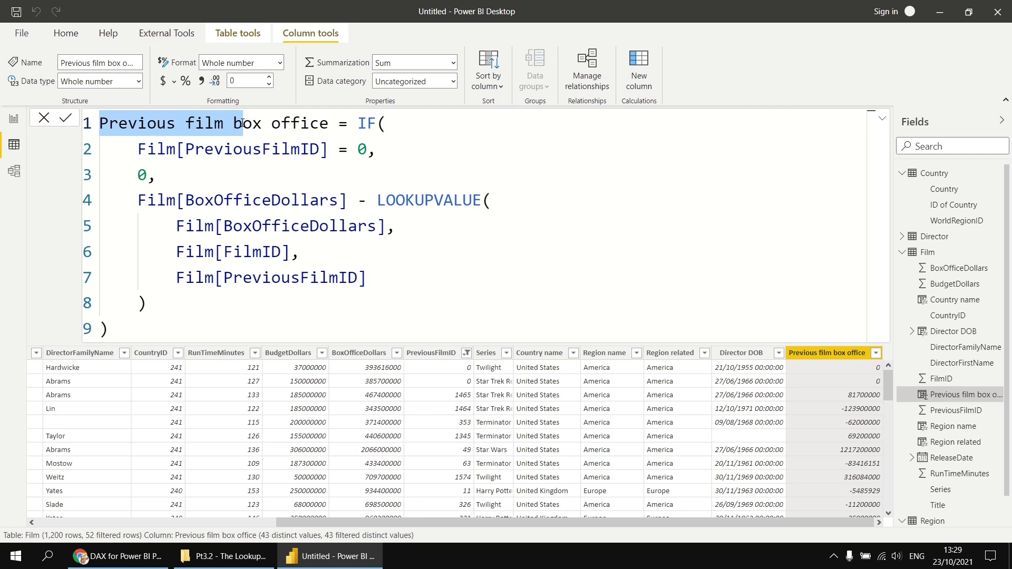
{"action": "type", "text": "B"}
{"action": "key", "text": "Right"}
{"action": "key", "text": "Right"}
{"action": "key", "text": "Right"}
{"action": "key", "text": "Right"}
{"action": "key", "text": "Right"}
{"action": "key", "text": "Right"}
{"action": "key", "text": "Right"}
{"action": "key", "text": "Right"}
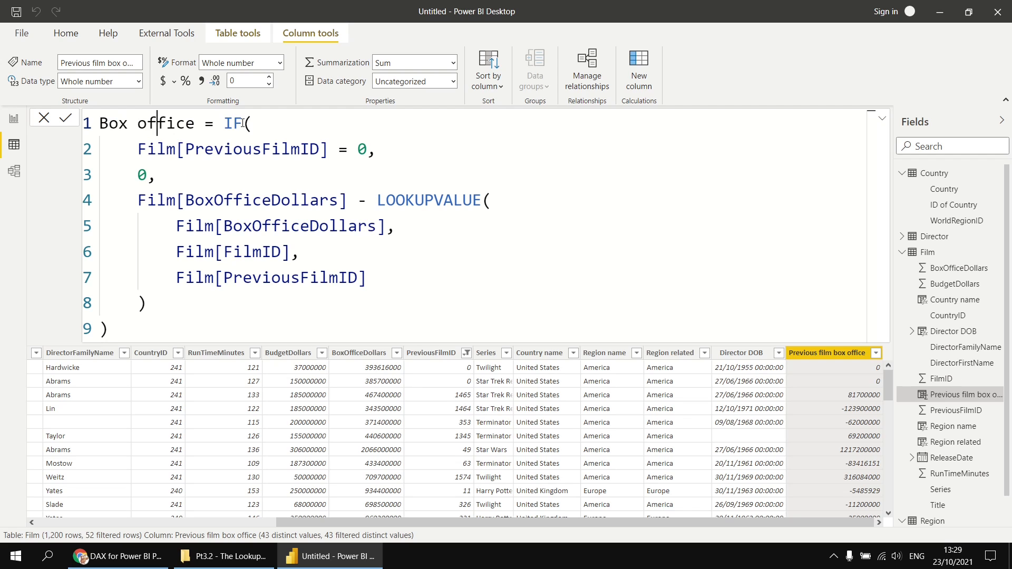
{"action": "type", "text": "vs previsou"}
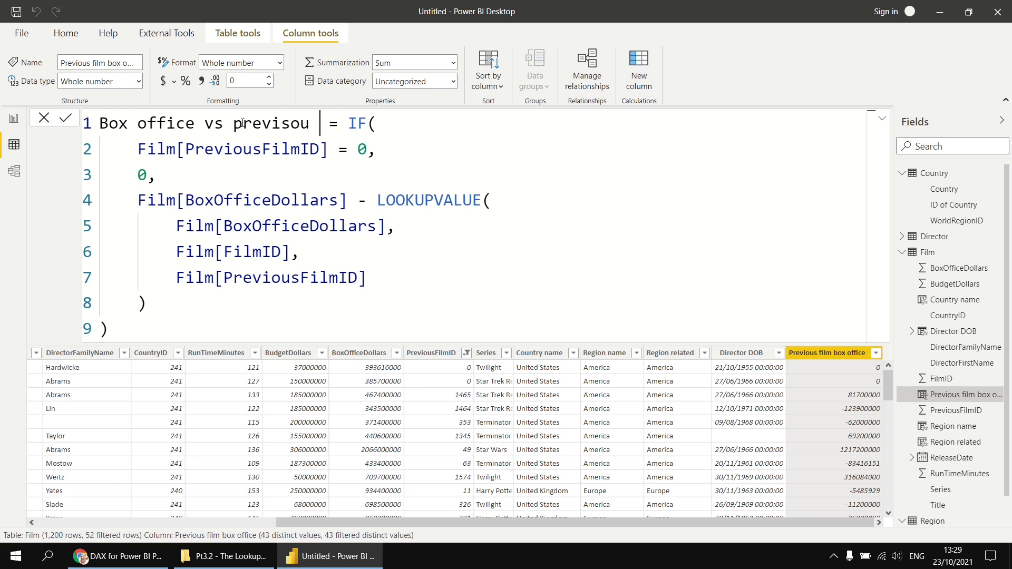
{"action": "key", "text": "BackSpace"}
{"action": "key", "text": "BackSpace"}
{"action": "key", "text": "BackSpace"}
{"action": "type", "text": "ous film"}
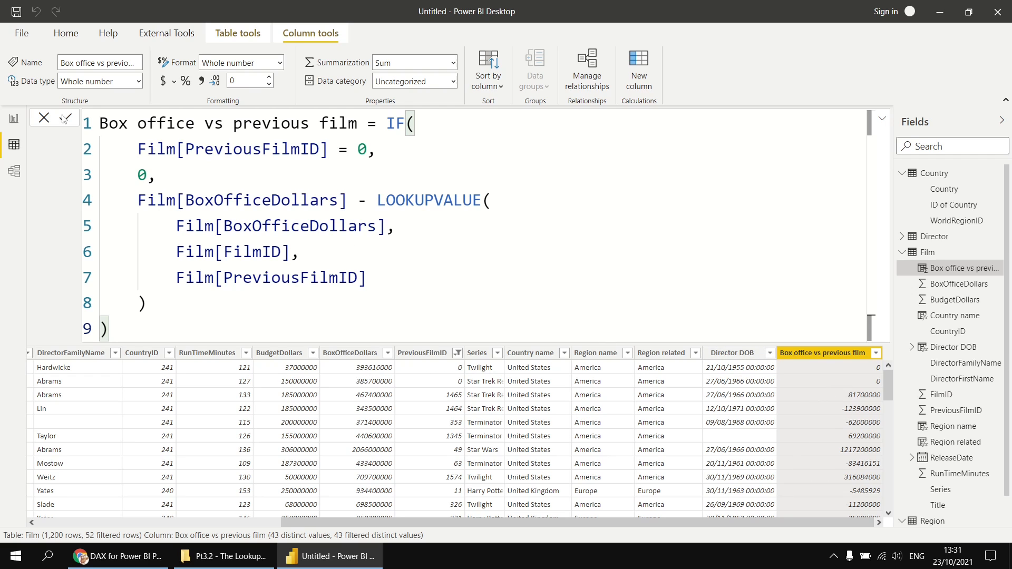
Add a table visual to the report page with the film Title and ReleaseDate, showing ReleaseDate as a plain date instead of a hierarchy.
{"action": "left_click", "coordinate": [13, 120]}
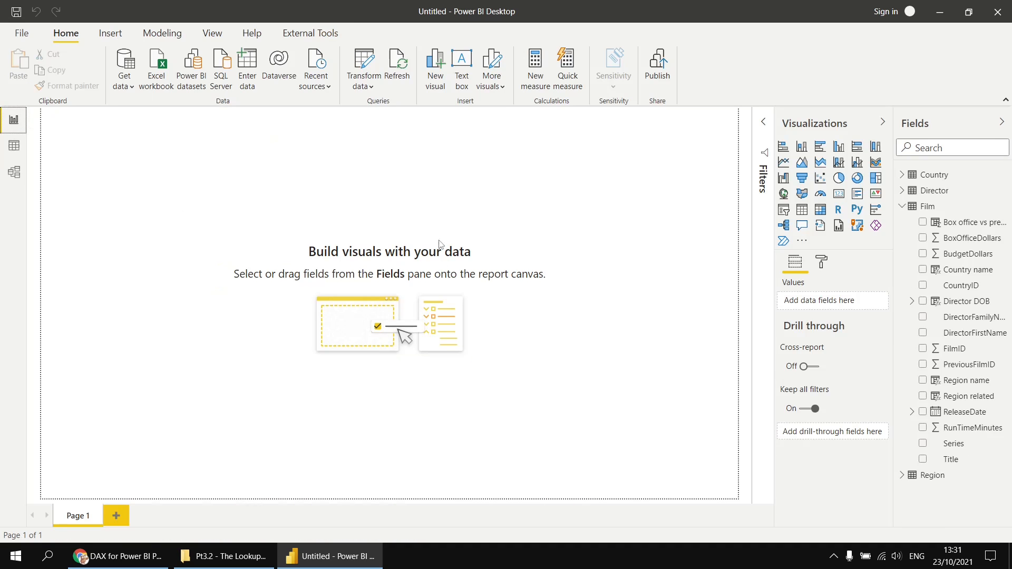
{"action": "left_click", "coordinate": [802, 213]}
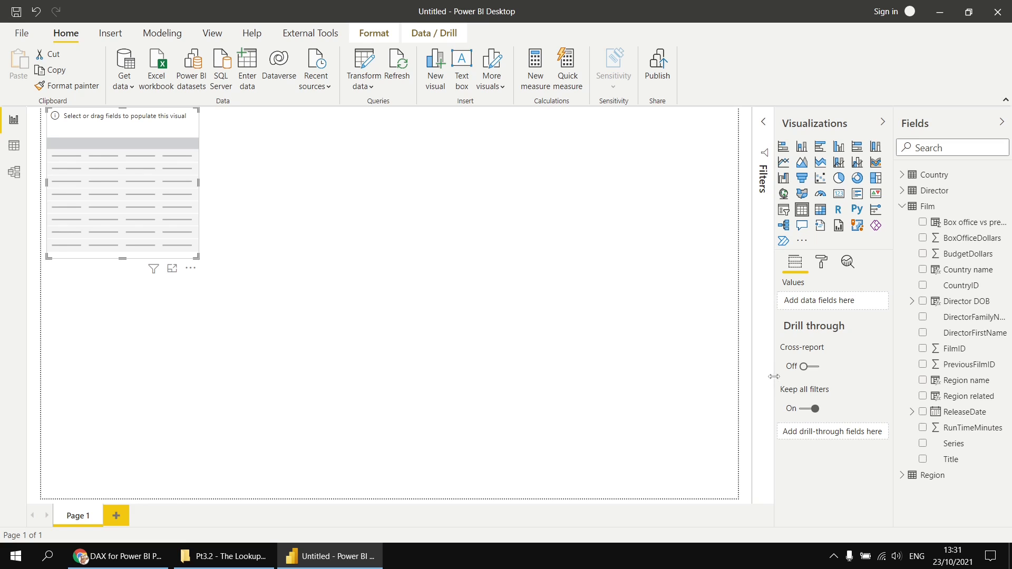
{"action": "left_click", "coordinate": [923, 460]}
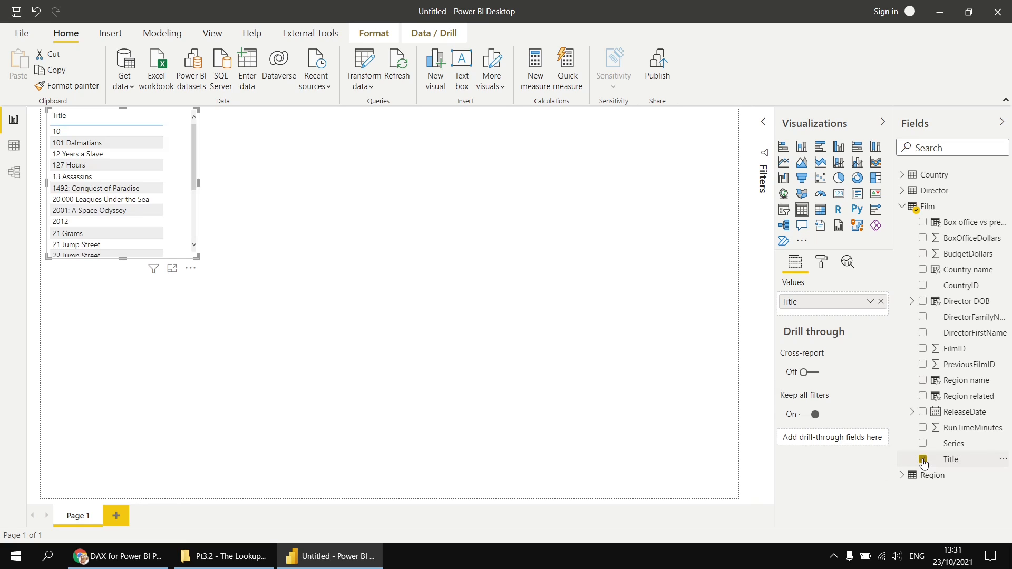
{"action": "left_click", "coordinate": [924, 413]}
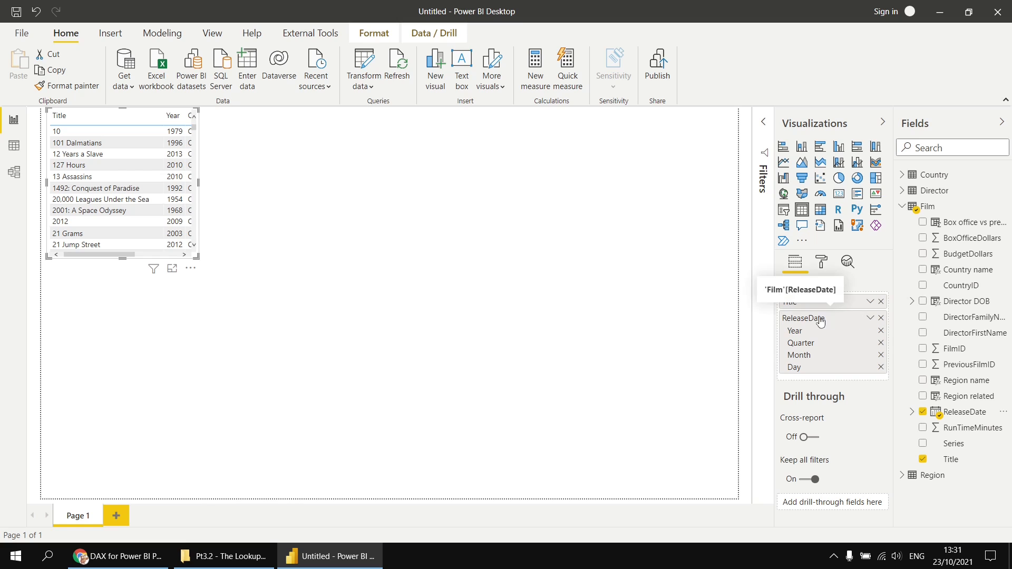
{"action": "left_click", "coordinate": [870, 319]}
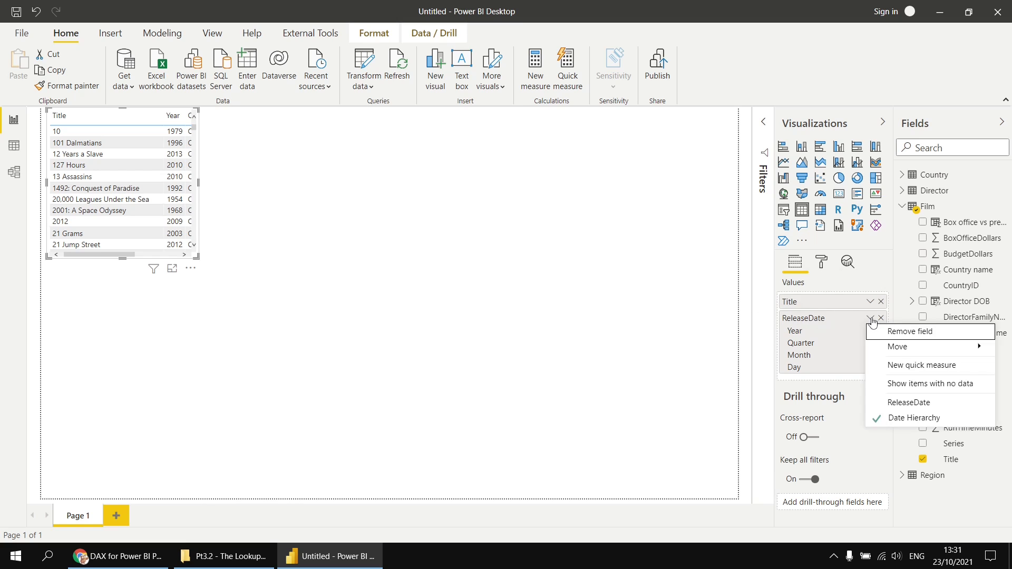
{"action": "left_click", "coordinate": [886, 406]}
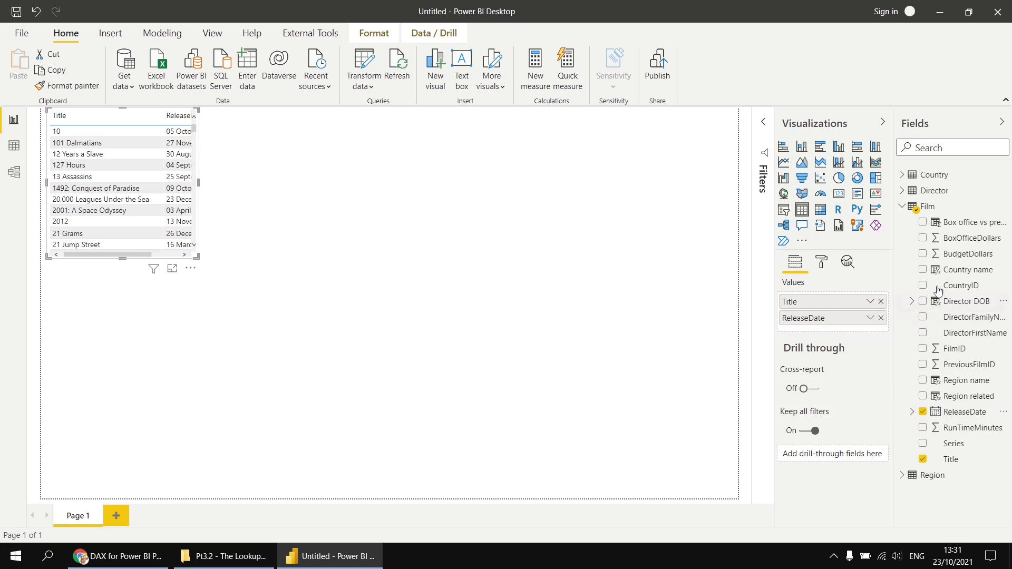
Add BoxOfficeDollars and Box office vs previous film to the table visual and enlarge it to the page's full height and over half its width.
{"action": "left_click", "coordinate": [927, 241]}
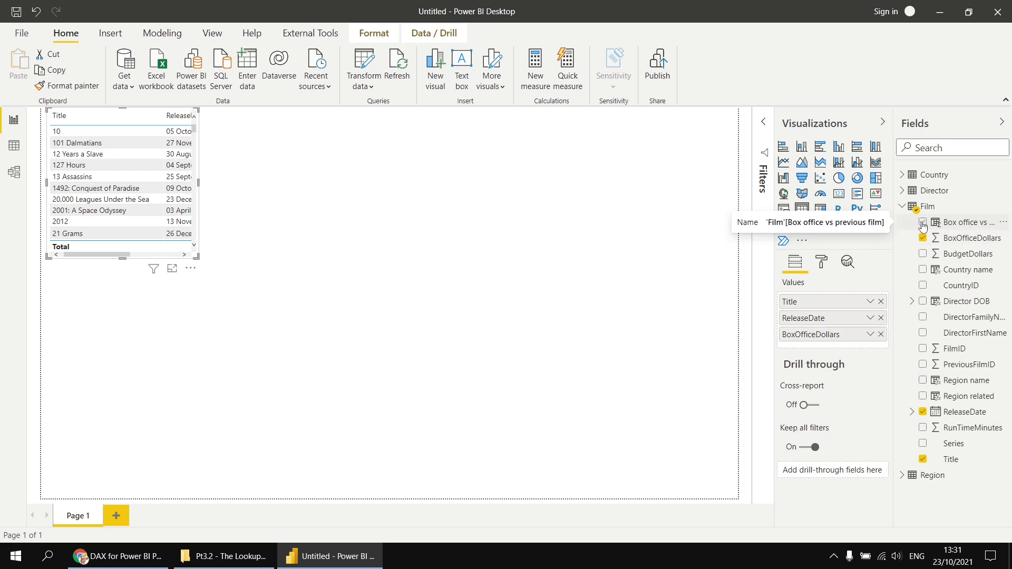
{"action": "left_click", "coordinate": [923, 224]}
{"action": "left_click_drag", "start_coordinate": [197, 257], "coordinate": [396, 499]}
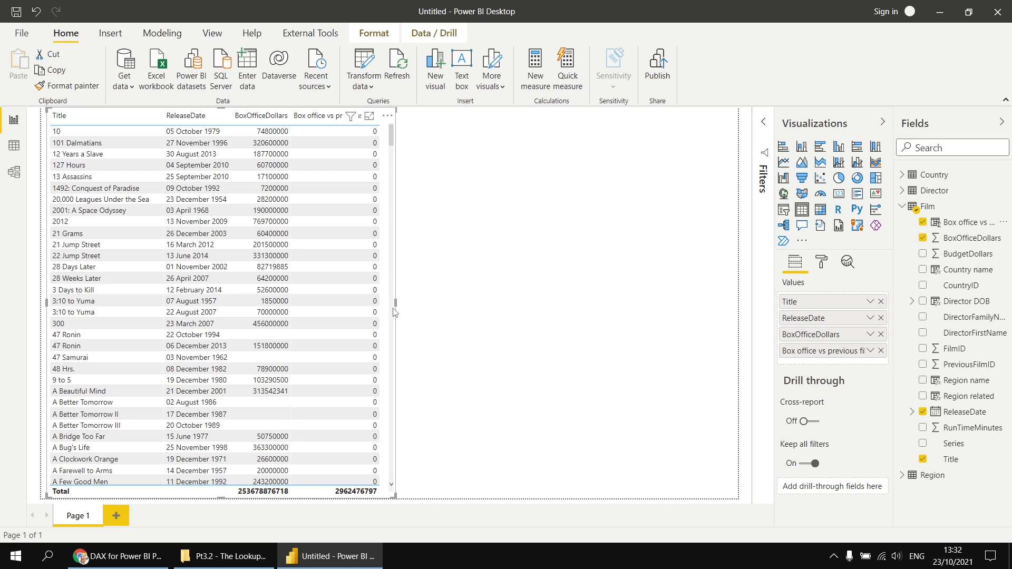
{"action": "left_click_drag", "start_coordinate": [395, 303], "coordinate": [464, 315]}
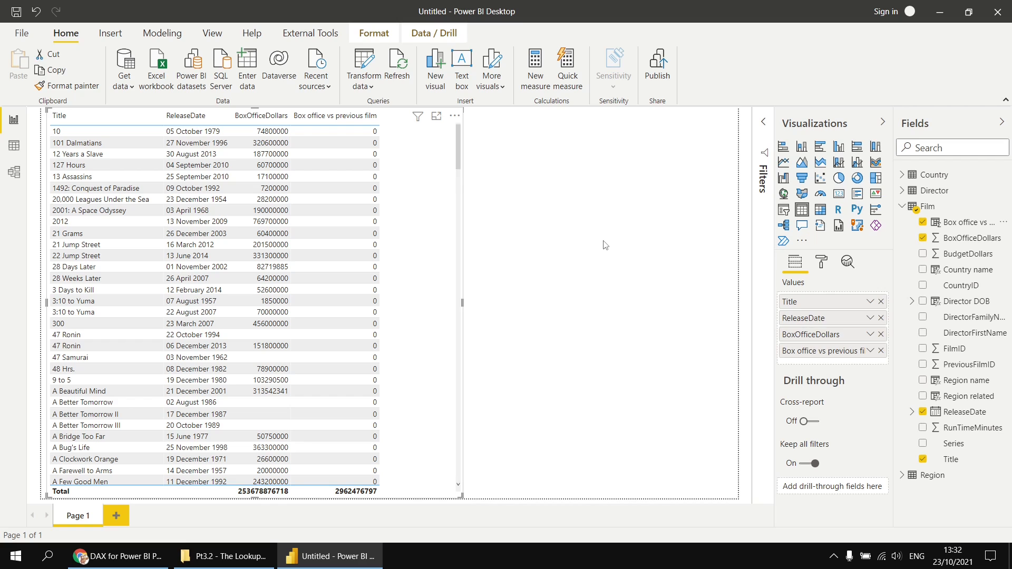
{"action": "left_click", "coordinate": [605, 245]}
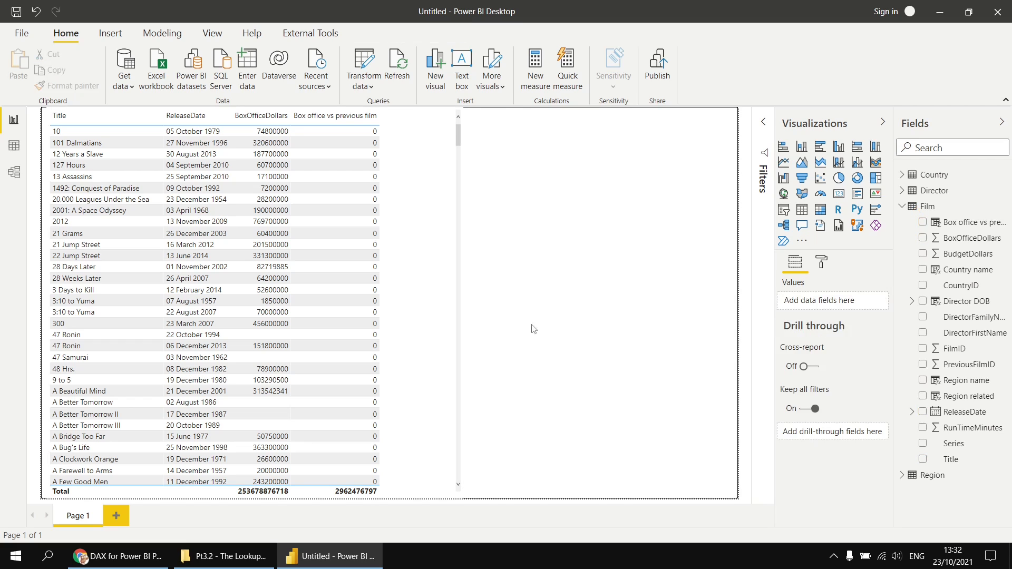
Add a slicer on the film Series field beside the table and filter the report to the Star Trek series.
{"action": "left_click", "coordinate": [784, 213]}
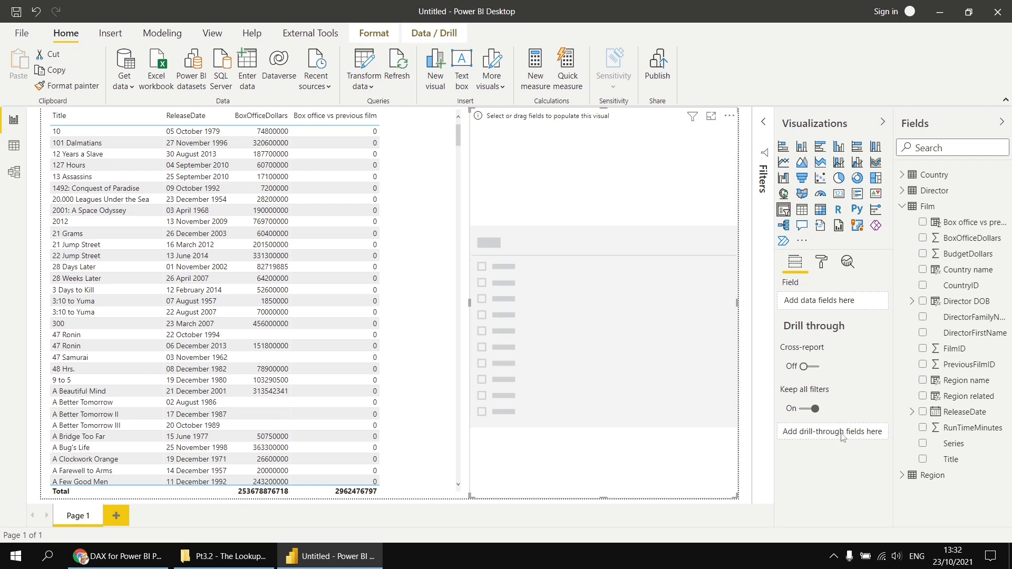
{"action": "left_click", "coordinate": [924, 445]}
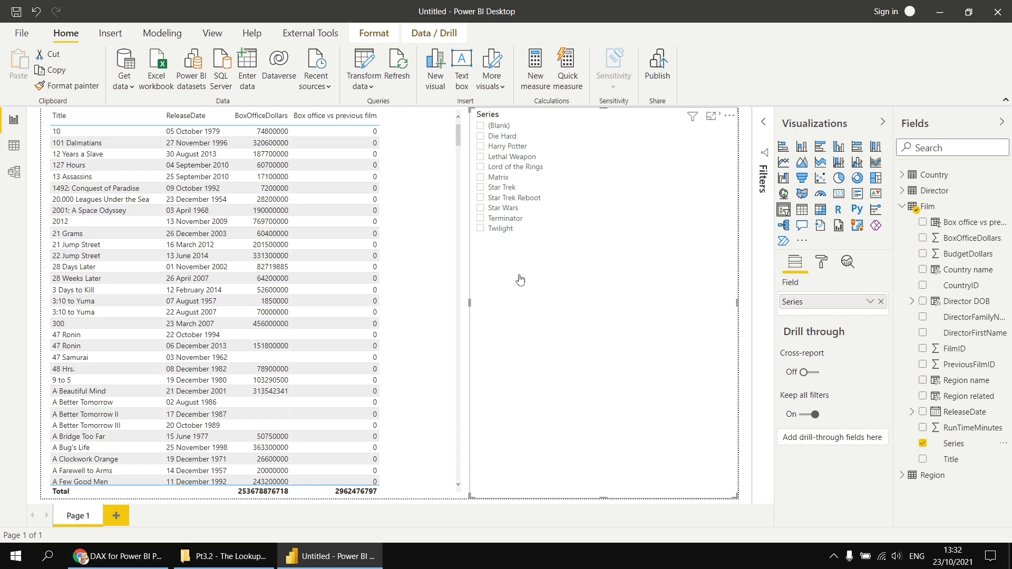
{"action": "left_click", "coordinate": [481, 188]}
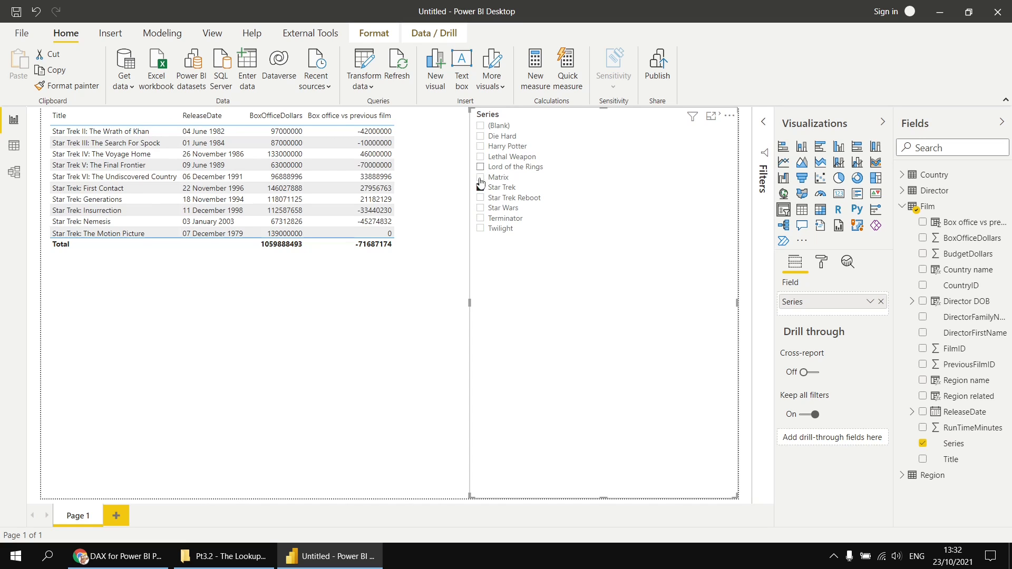
Filter the report to the Star Wars series and sort the table by ReleaseDate, earliest first.
{"action": "left_click", "coordinate": [480, 208]}
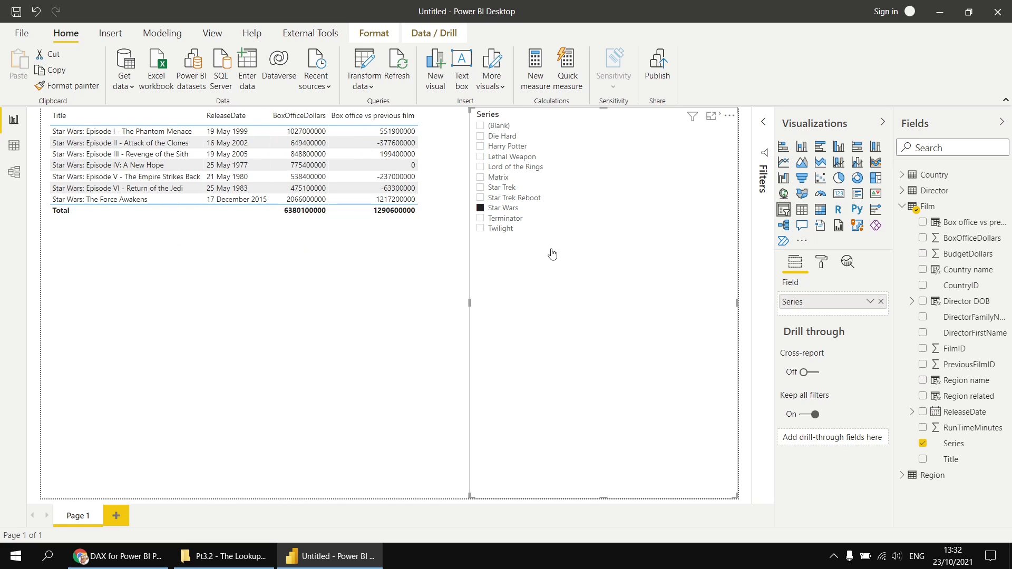
{"action": "left_click", "coordinate": [229, 123]}
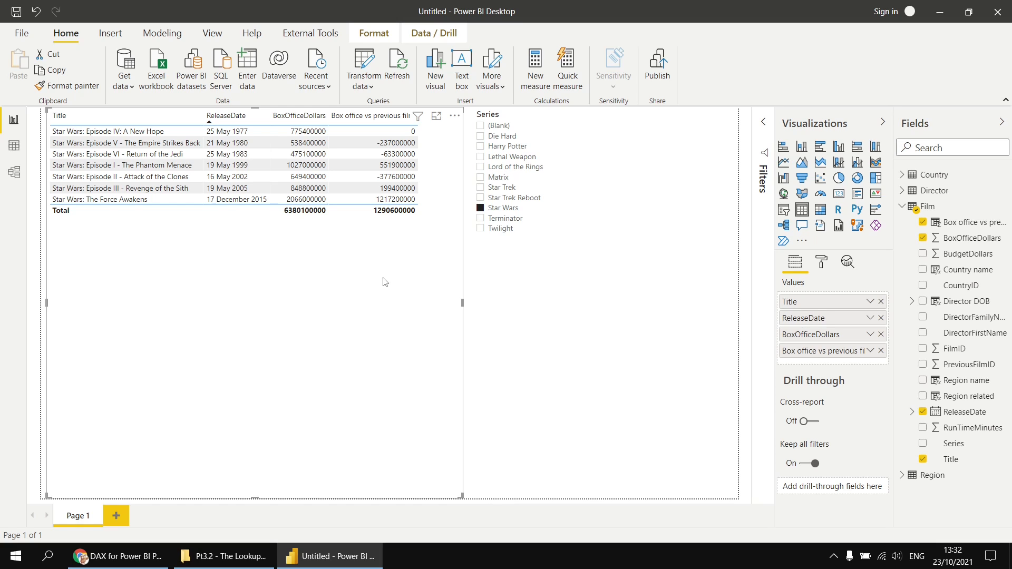
Apply data bars to Box office vs previous film, with orange negative bars and only the bars shown instead of numbers.
{"action": "right_click", "coordinate": [818, 354]}
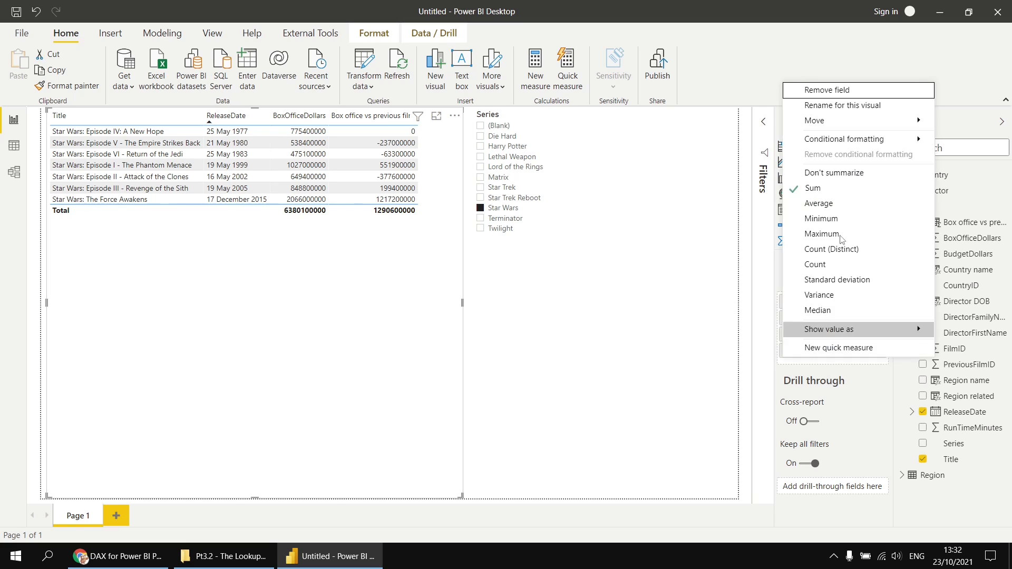
{"action": "mouse_move", "coordinate": [848, 146]}
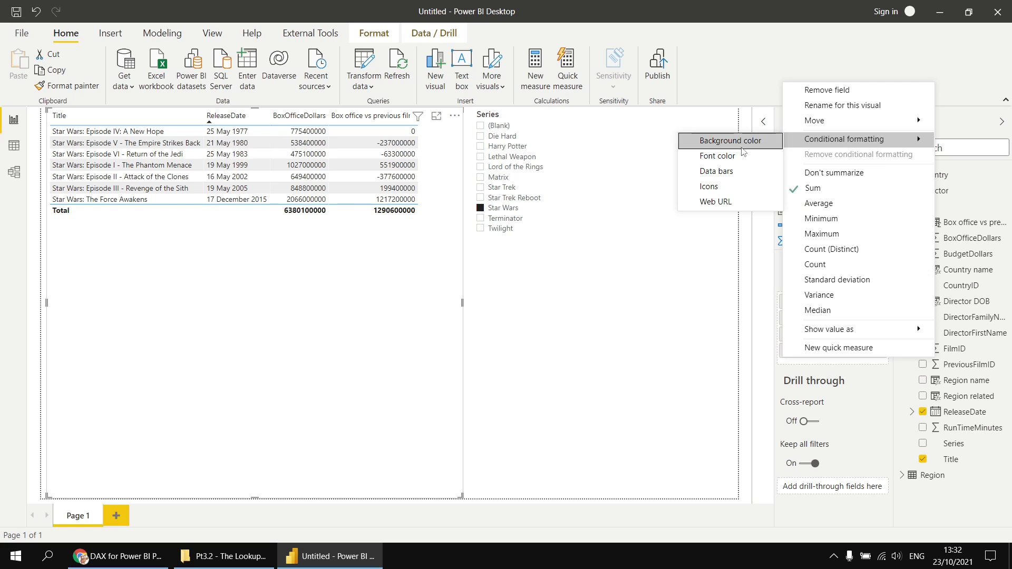
{"action": "left_click", "coordinate": [730, 175]}
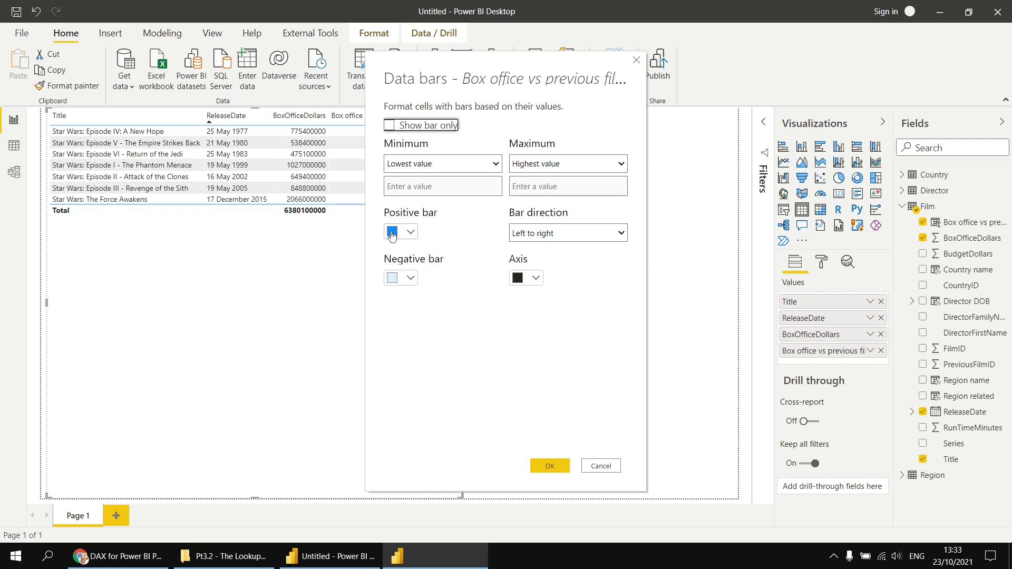
{"action": "left_click", "coordinate": [411, 278]}
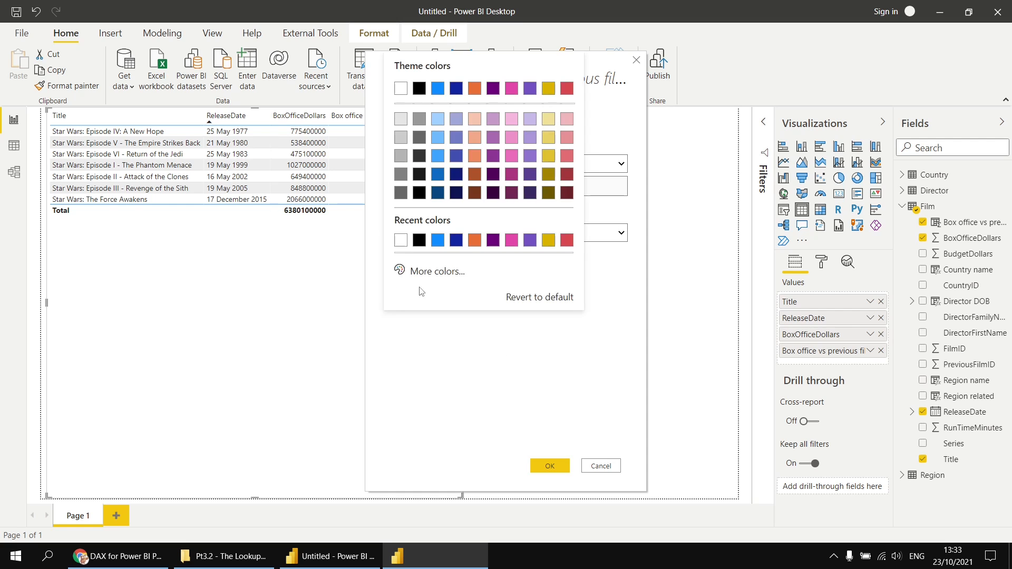
{"action": "left_click", "coordinate": [475, 90]}
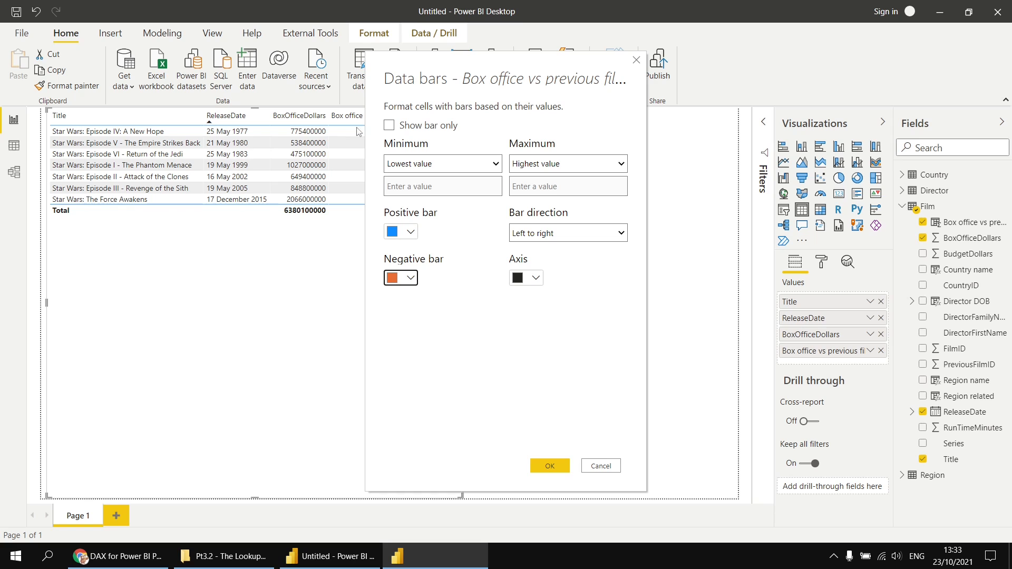
{"action": "left_click_drag", "start_coordinate": [450, 70], "coordinate": [521, 72]}
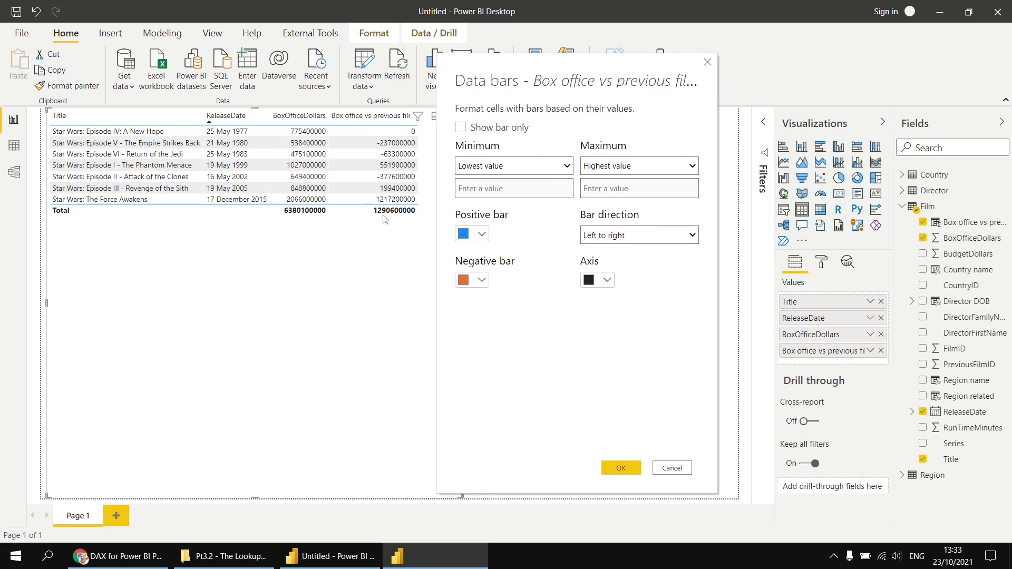
{"action": "left_click", "coordinate": [461, 128]}
{"action": "left_click", "coordinate": [623, 469]}
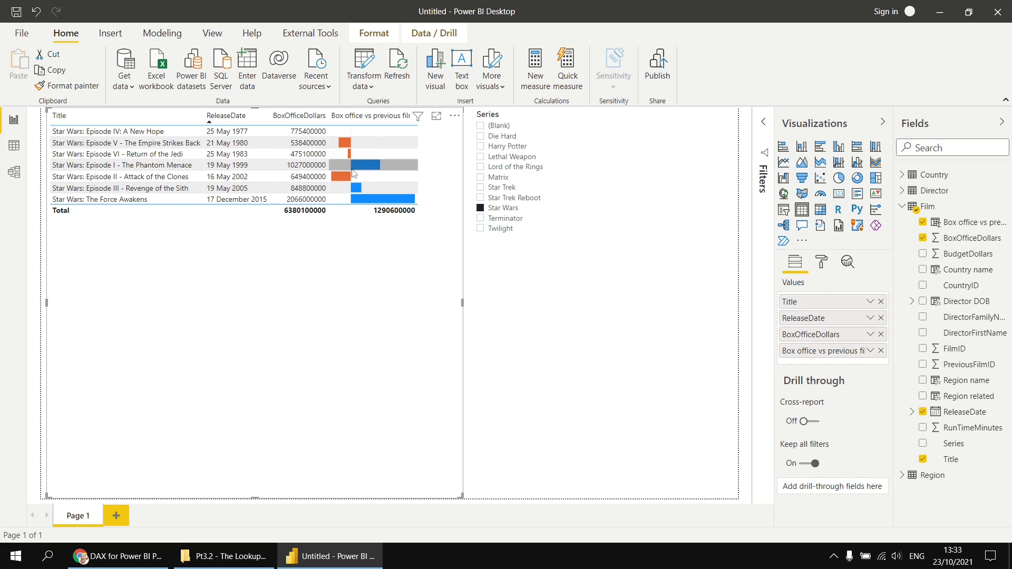
Compare the data bars for the Star Trek, Lord of the Rings, Lethal Weapon, Harry Potter, Twilight, Terminator and Star Wars series using the slicer.
{"action": "left_click", "coordinate": [480, 188]}
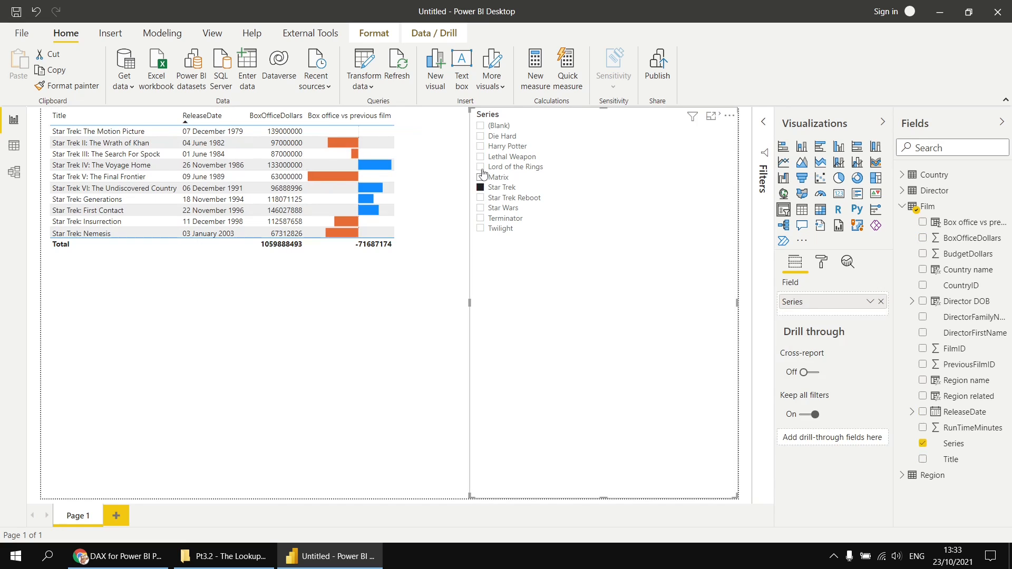
{"action": "left_click", "coordinate": [481, 168]}
{"action": "left_click", "coordinate": [481, 157]}
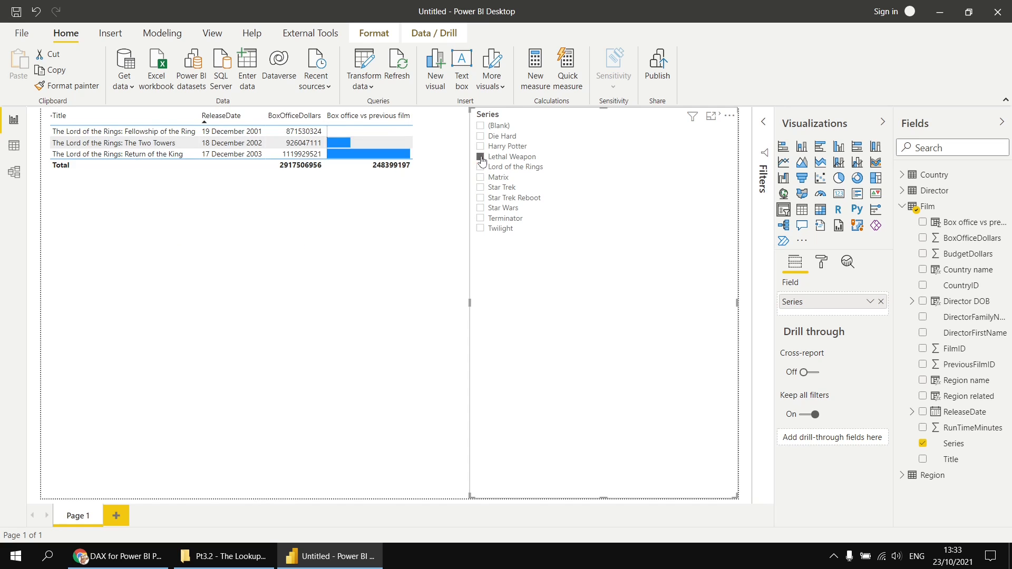
{"action": "left_click", "coordinate": [481, 146]}
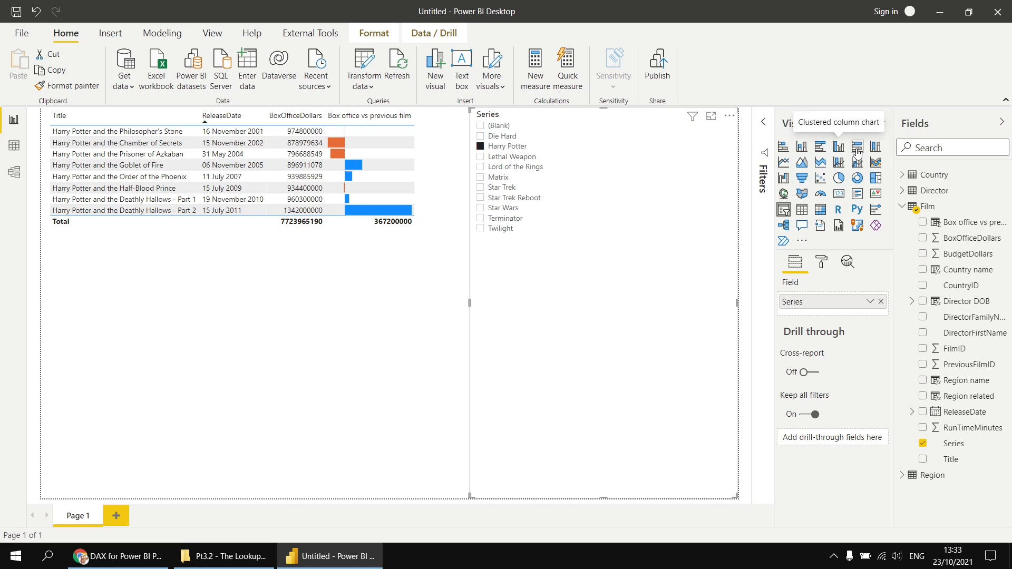
{"action": "left_click", "coordinate": [481, 229]}
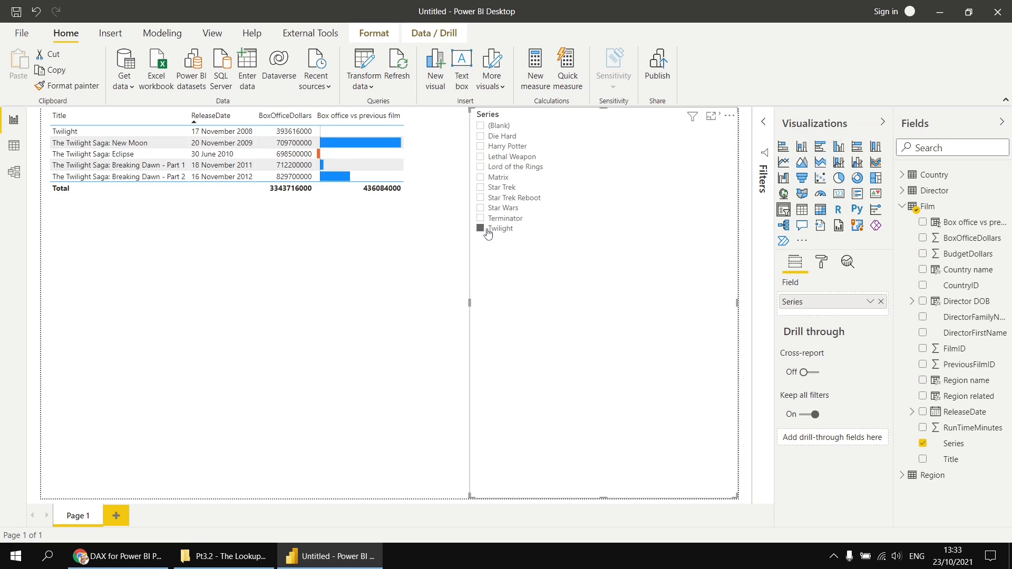
{"action": "left_click", "coordinate": [481, 218]}
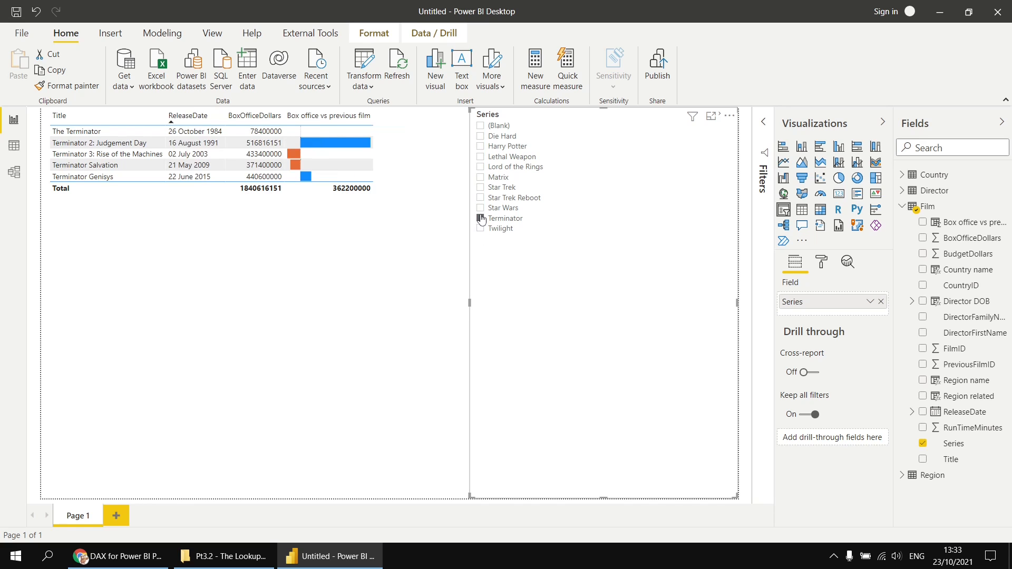
{"action": "left_click", "coordinate": [481, 209]}
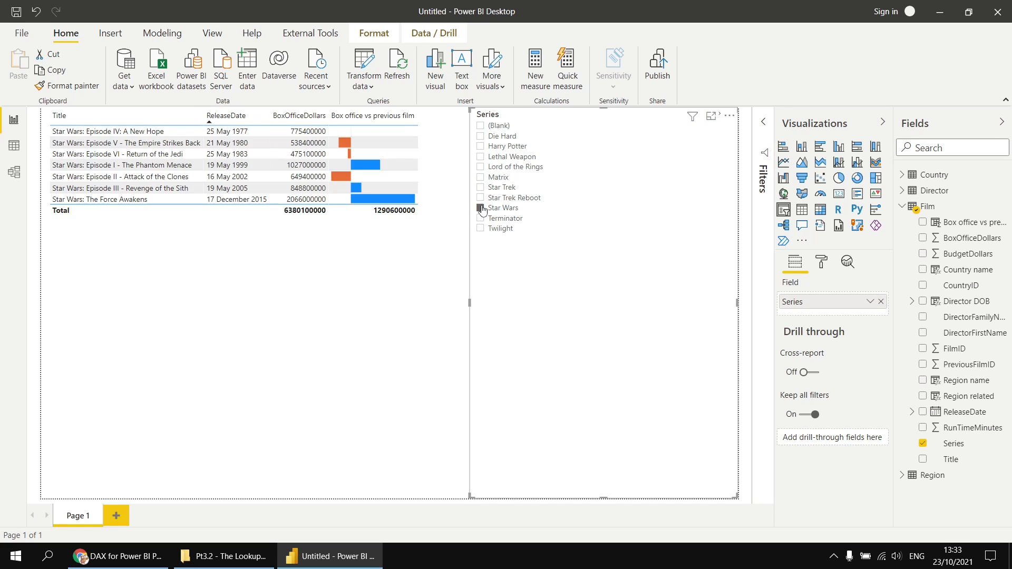